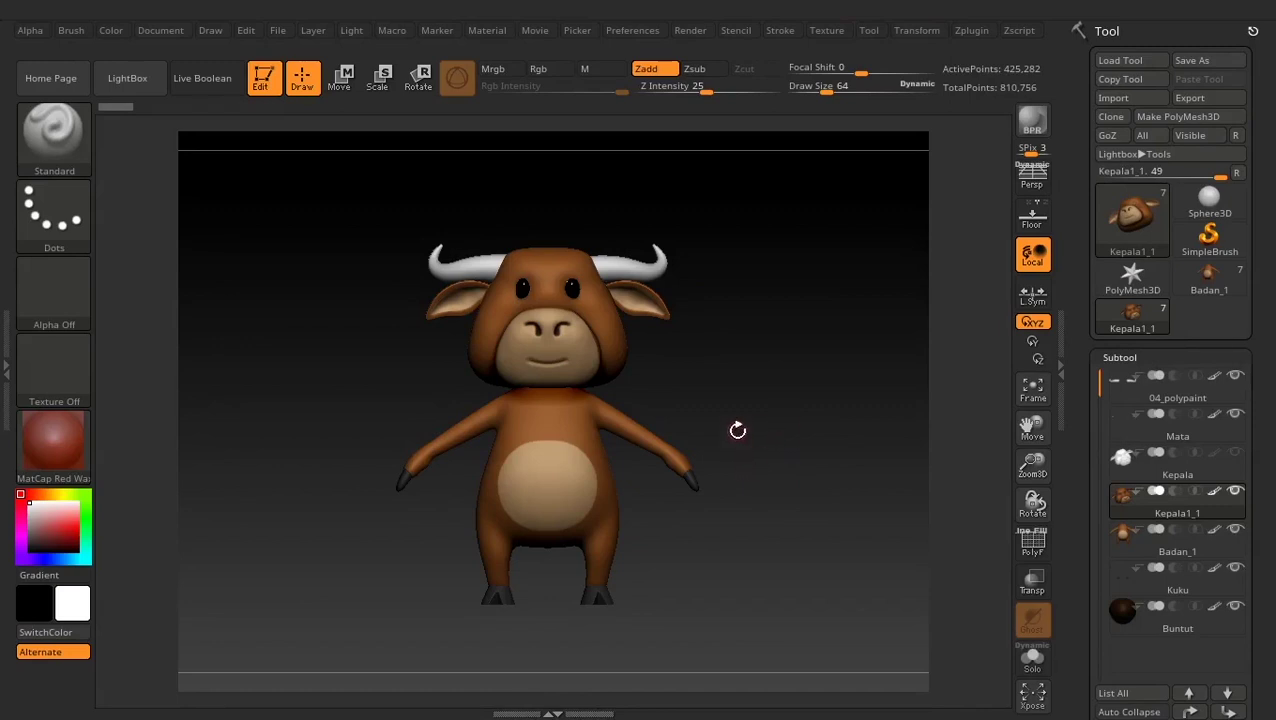
- Select the Badan_1 body subtool and zoom in closer on the bull
left_click_drag(783, 433, 802, 433, "alt")
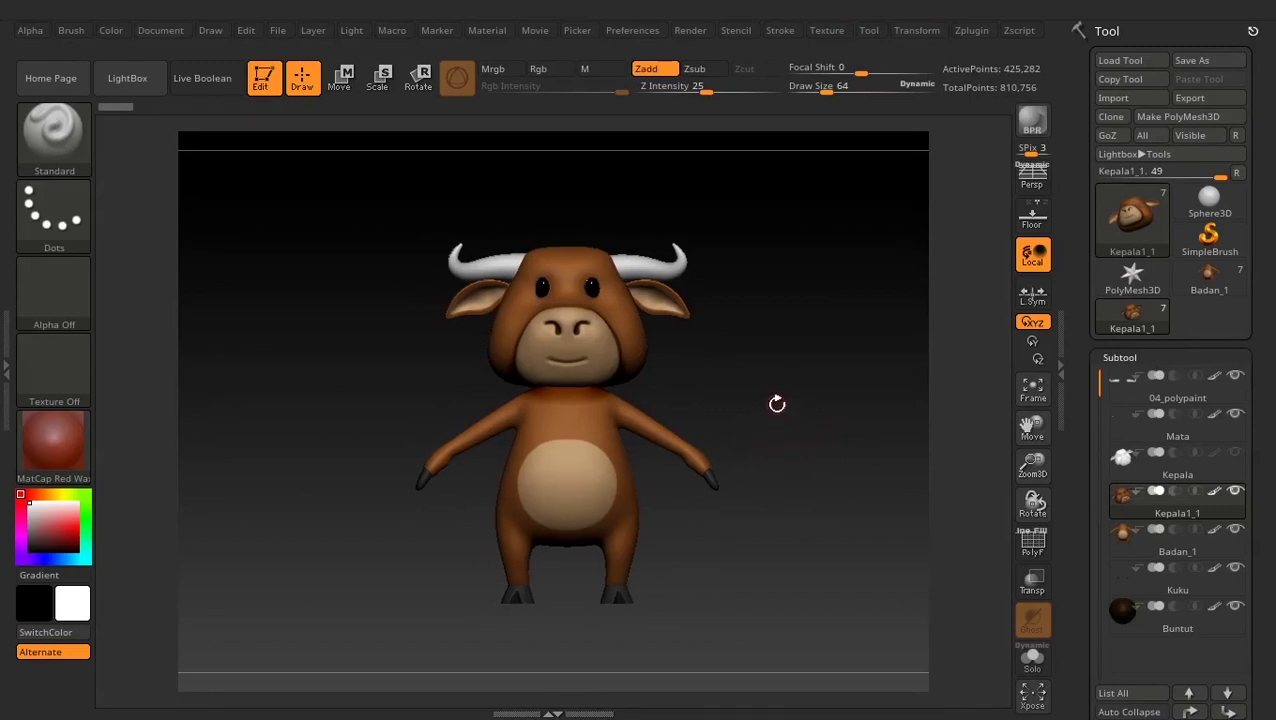
left_click_drag(777, 403, 778, 407, "alt")
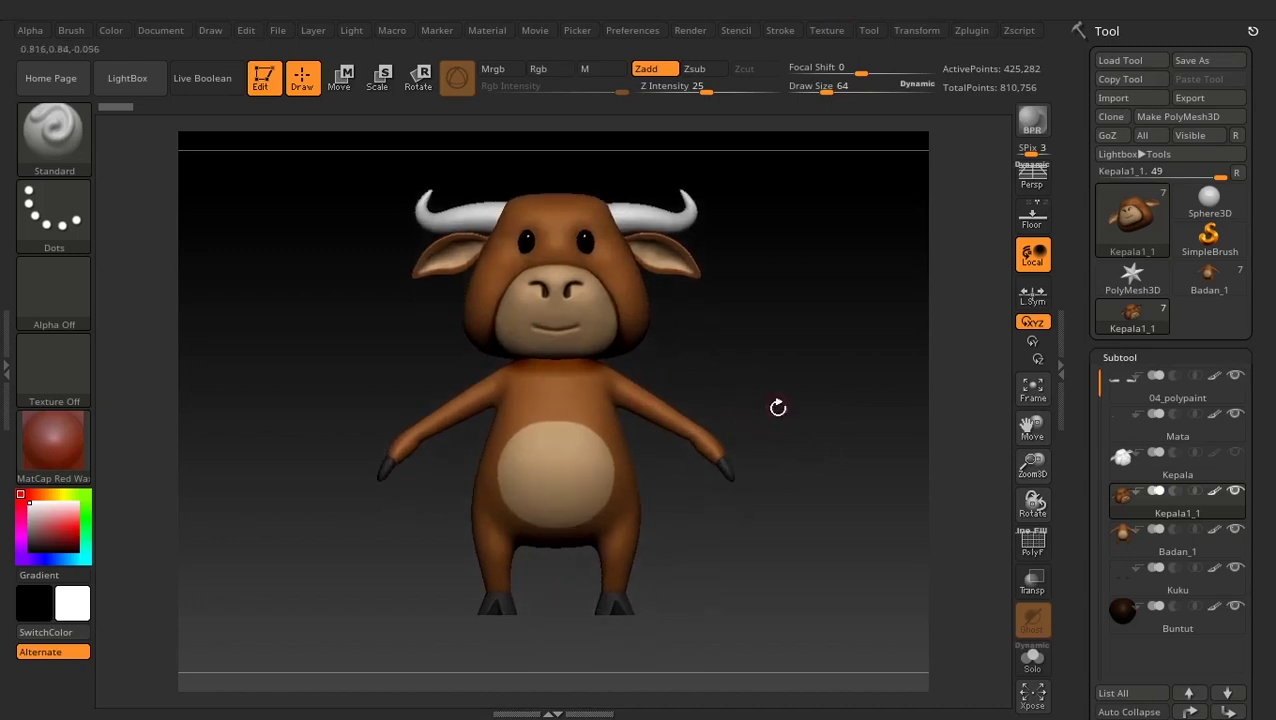
mouse_move(1128, 540)
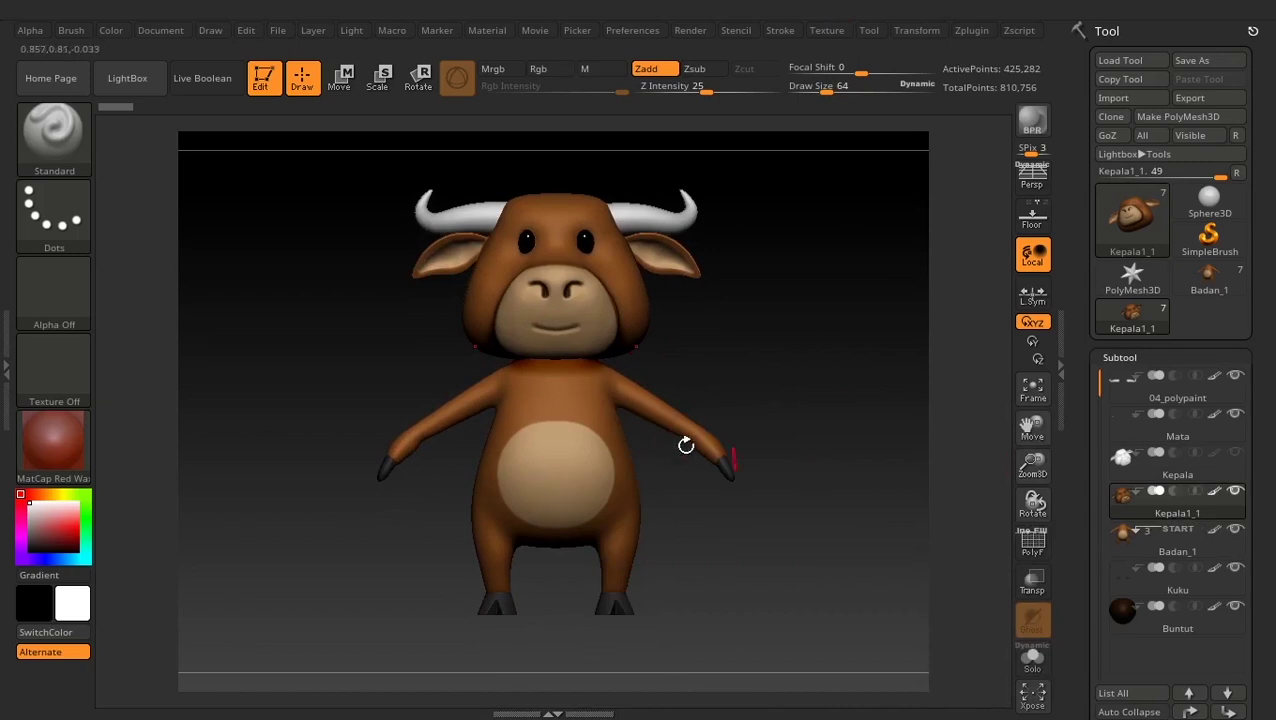
left_click(1145, 540)
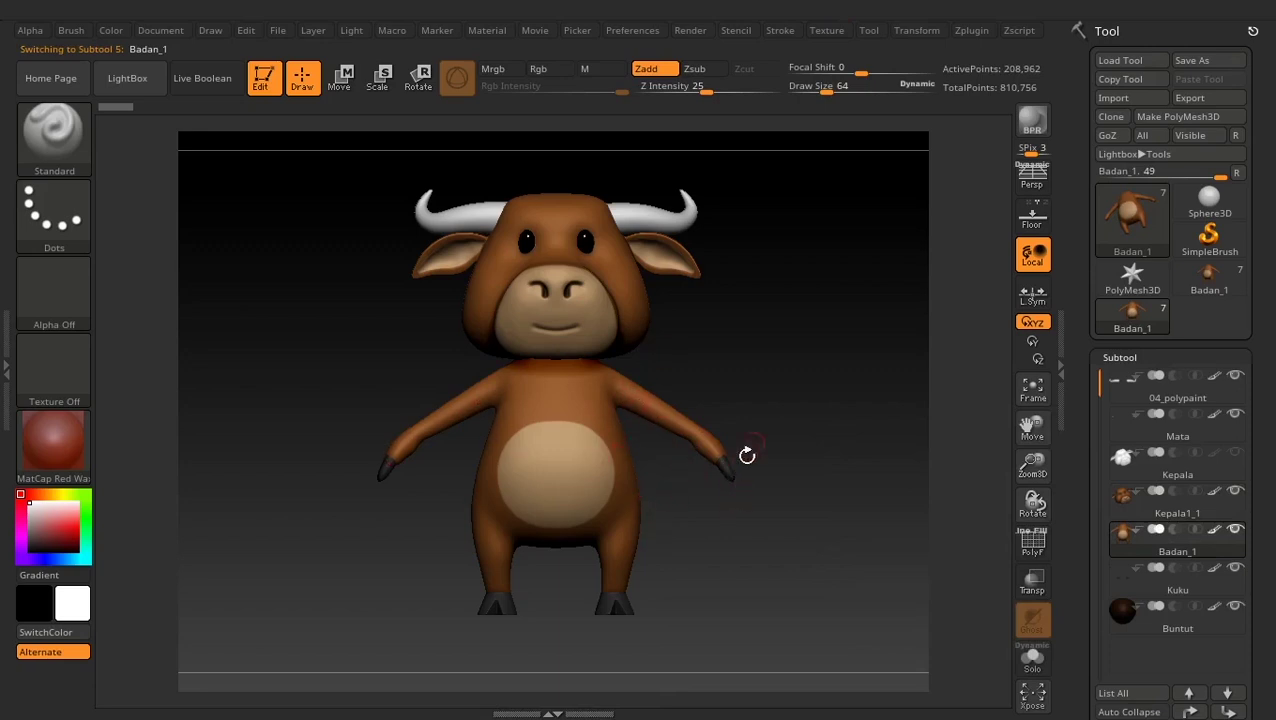
scroll(763, 356, "up", 2)
mouse_move(778, 570)
left_mouse_down("ctrl")
mouse_move(830, 460)
mouse_move(722, 380)
left_mouse_up("ctrl")
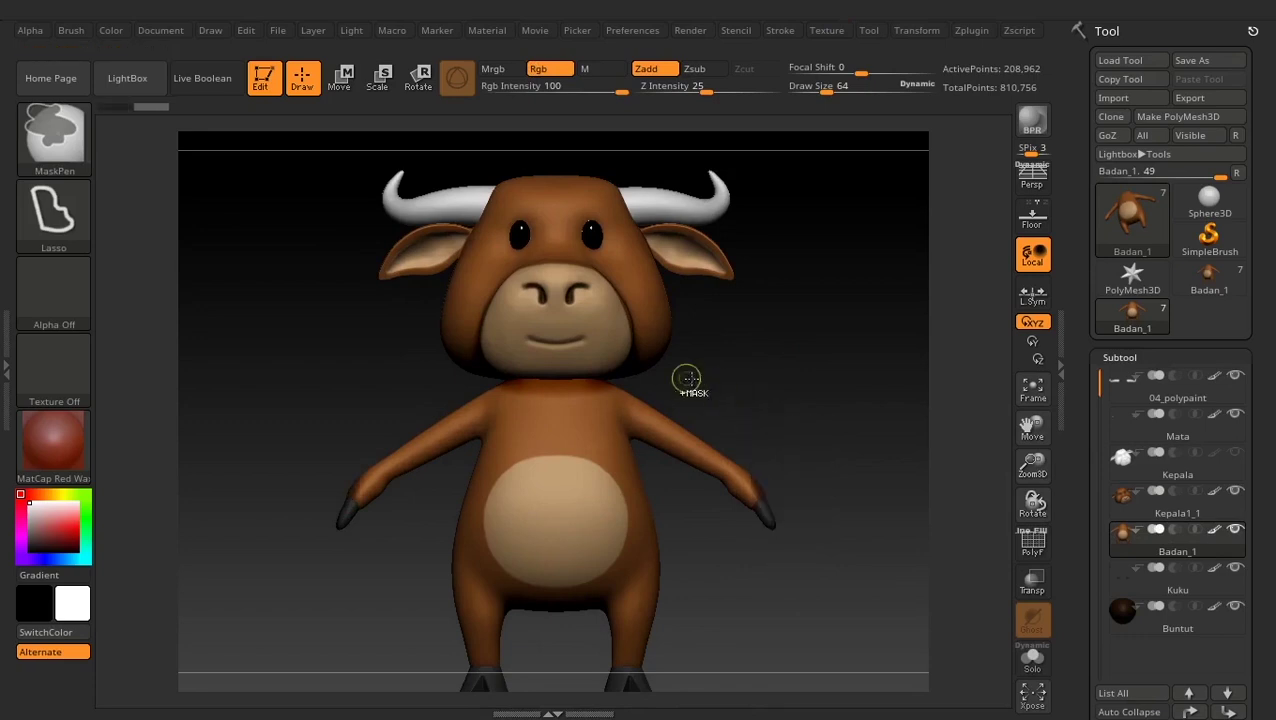
- Lasso-mask the bull's body beside the right arm, extending up toward the shoulder
left_click(55, 225)
mouse_move(768, 596)
left_mouse_down("ctrl")
mouse_move(648, 380)
mouse_move(622, 382)
left_mouse_up("ctrl")
mouse_move(765, 592)
left_mouse_down("ctrl")
mouse_move(630, 384)
mouse_move(623, 419)
mouse_move(653, 400)
left_mouse_up("ctrl")
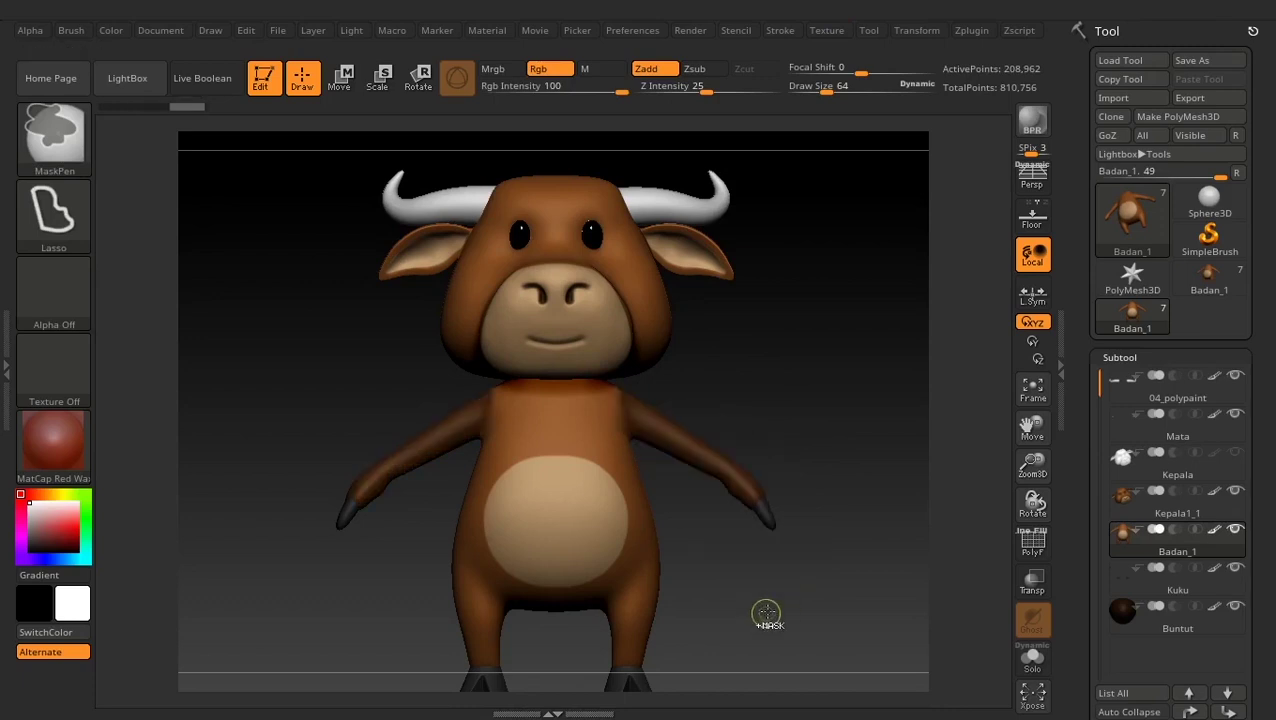
right_click_drag(723, 393, 777, 443, "ctrl")
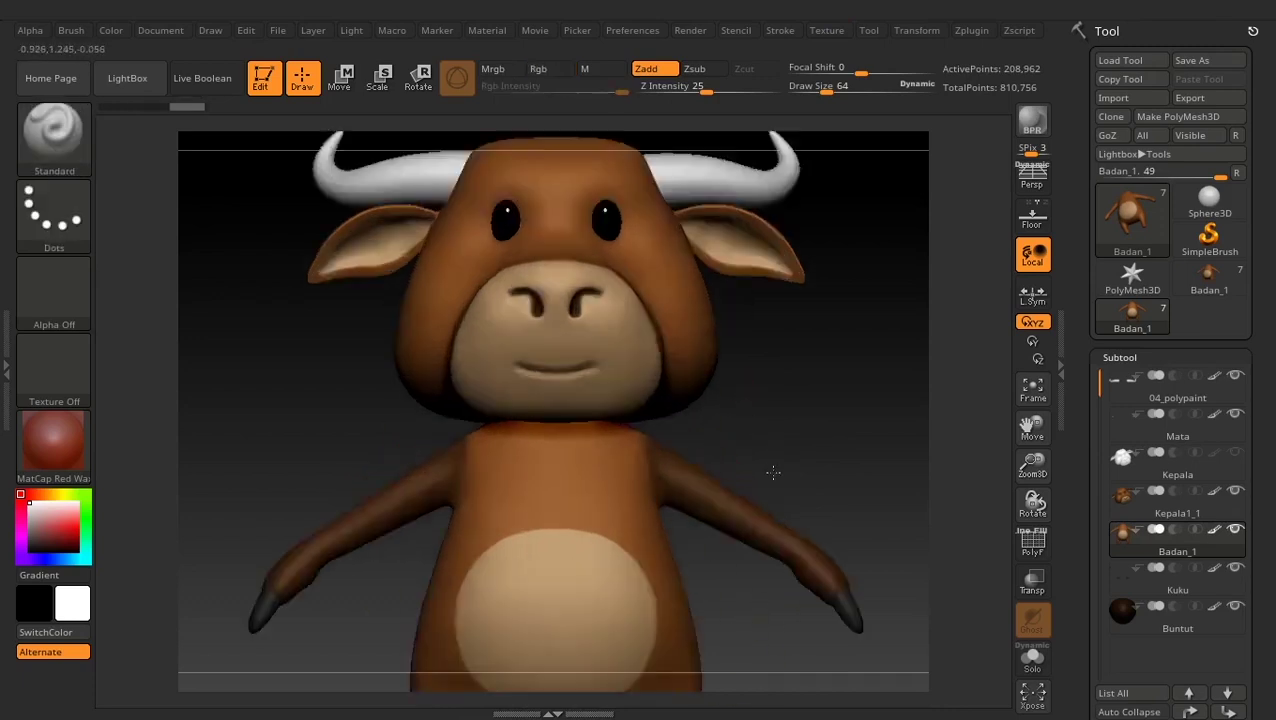
- Expand the Tool > Masking options and rotate the view to show the whole head
key("ctrl")
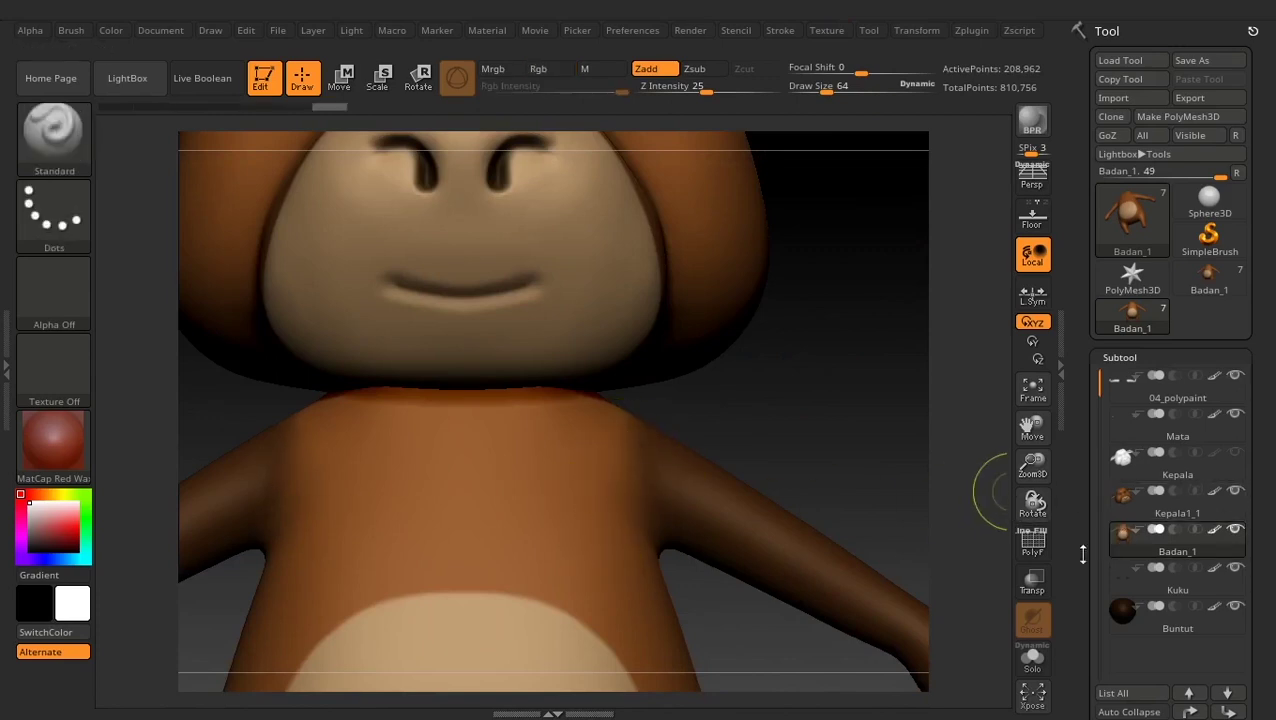
left_click_drag(1106, 507, 1094, 332)
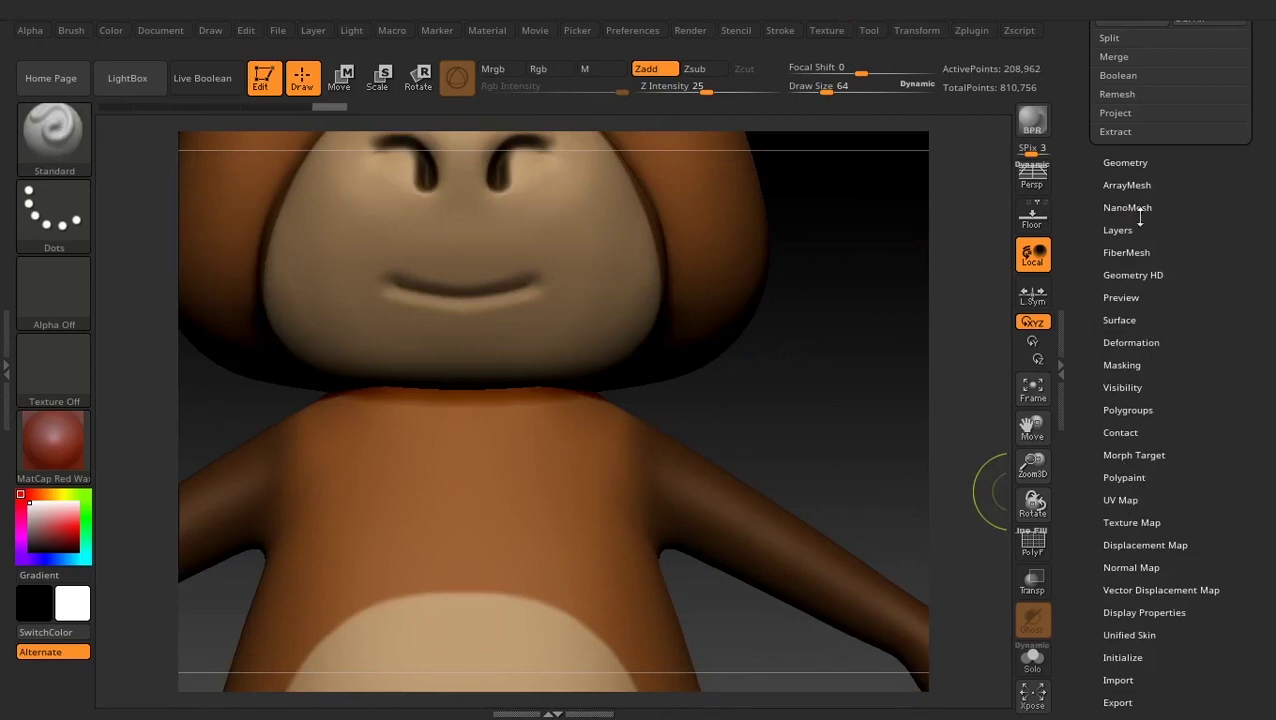
left_click_drag(1106, 620, 1088, 563)
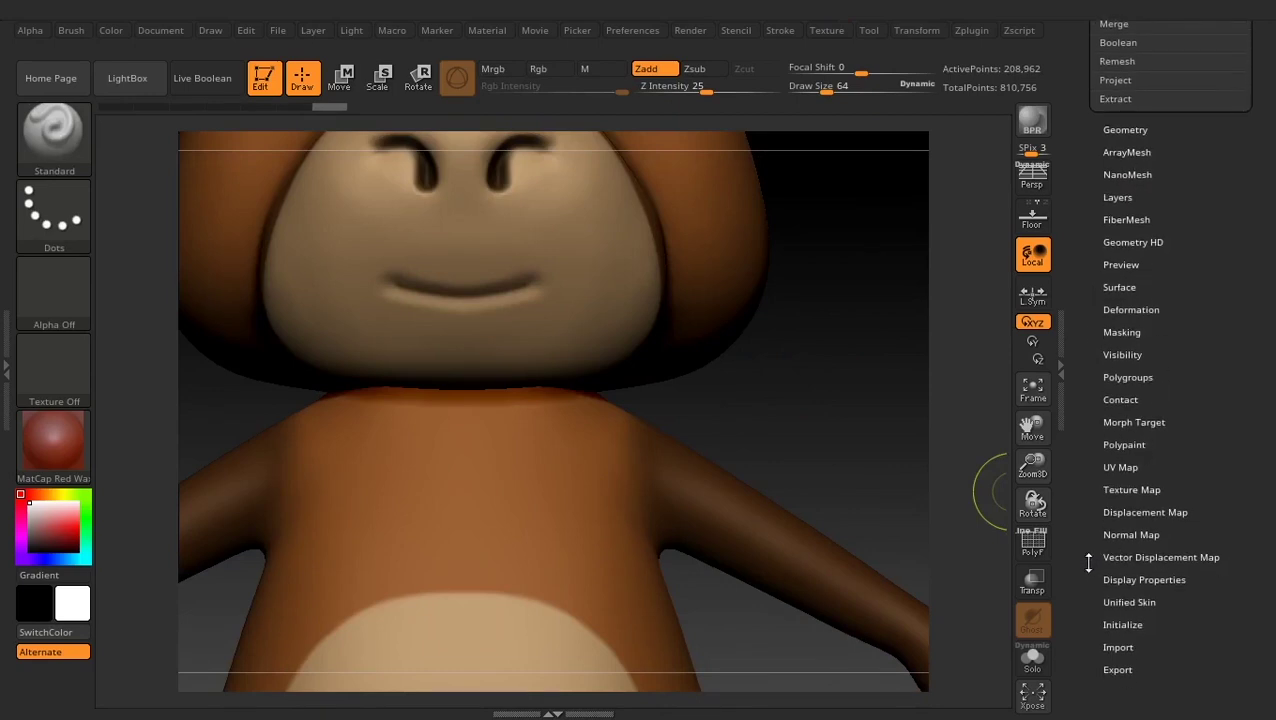
left_click(1124, 332)
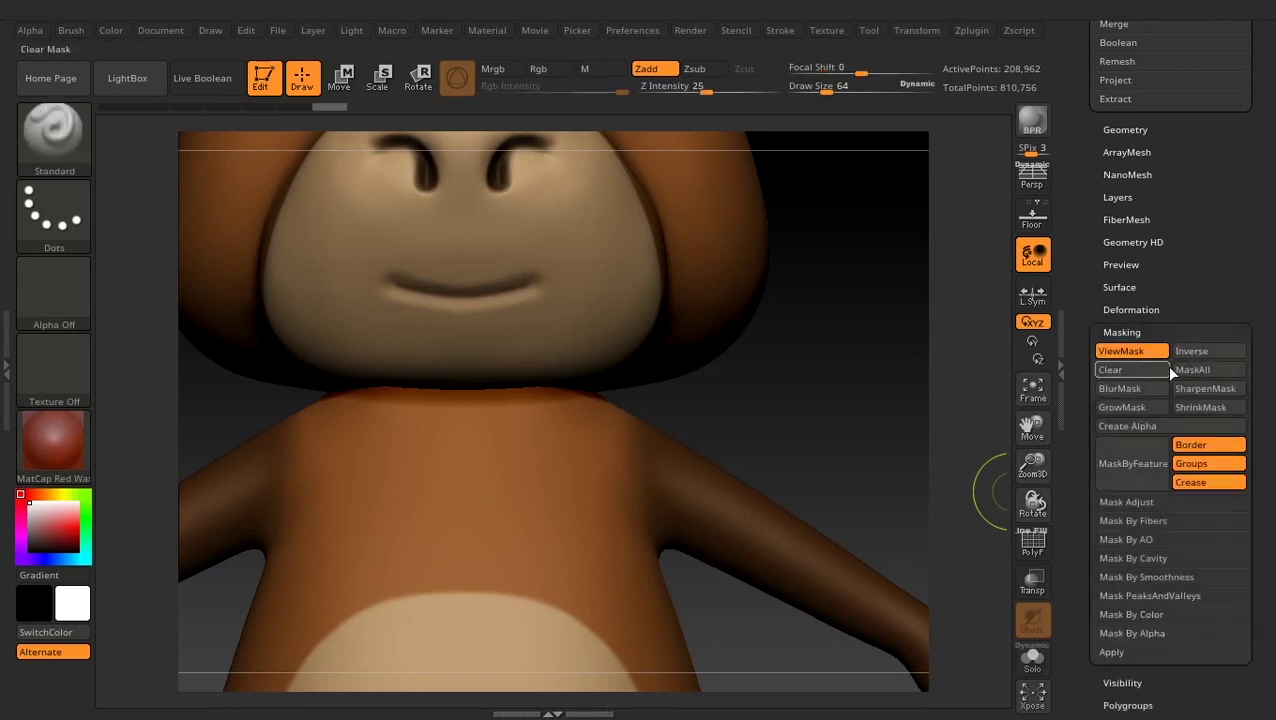
left_click_drag(846, 390, 770, 320)
- Place the Move gizmo at the chest and rotate the arms down toward the body
left_click(340, 85)
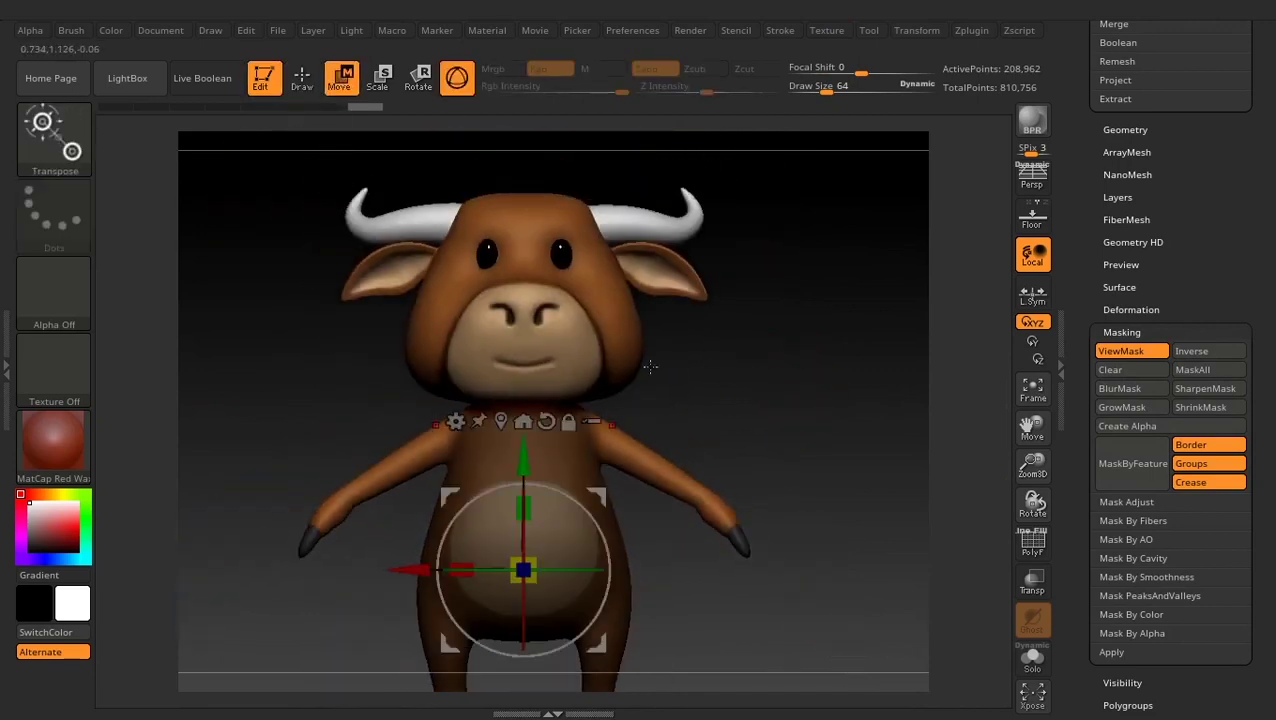
left_click_drag(521, 569, 600, 435, "alt")
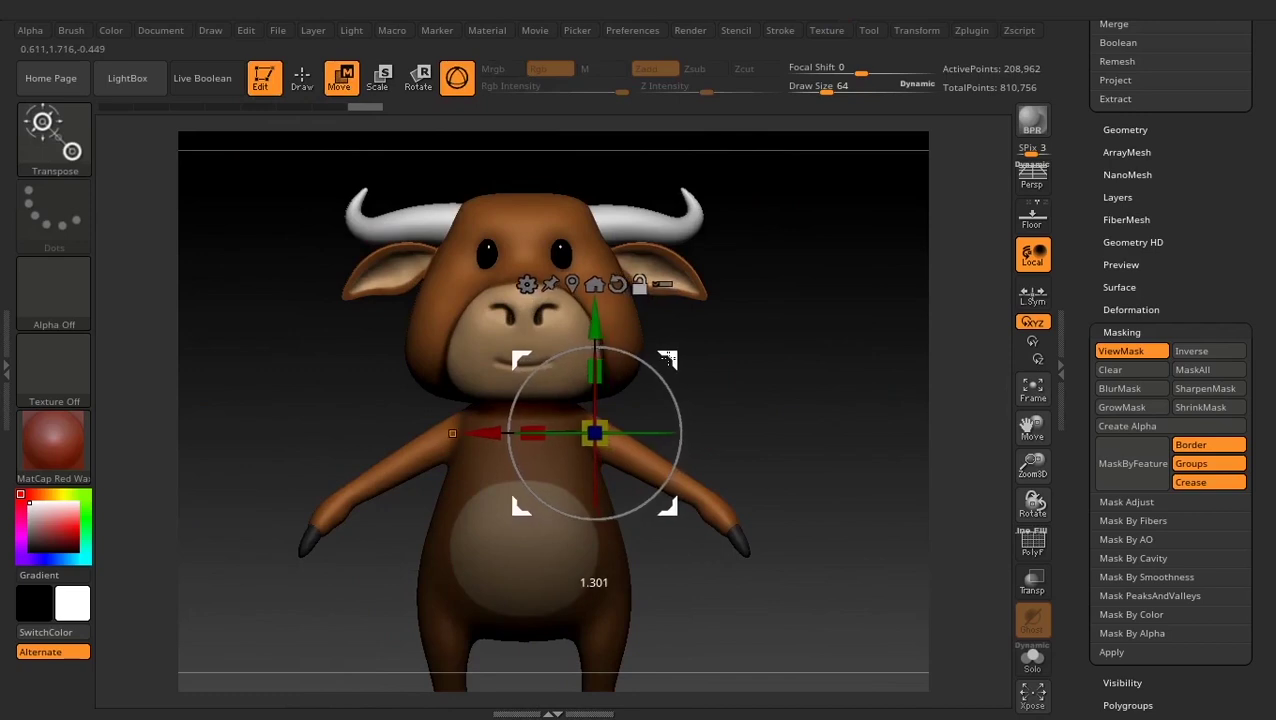
mouse_move(668, 384)
left_mouse_down()
mouse_move(680, 445)
mouse_move(730, 470)
mouse_move(700, 472)
mouse_move(786, 450)
left_mouse_up()
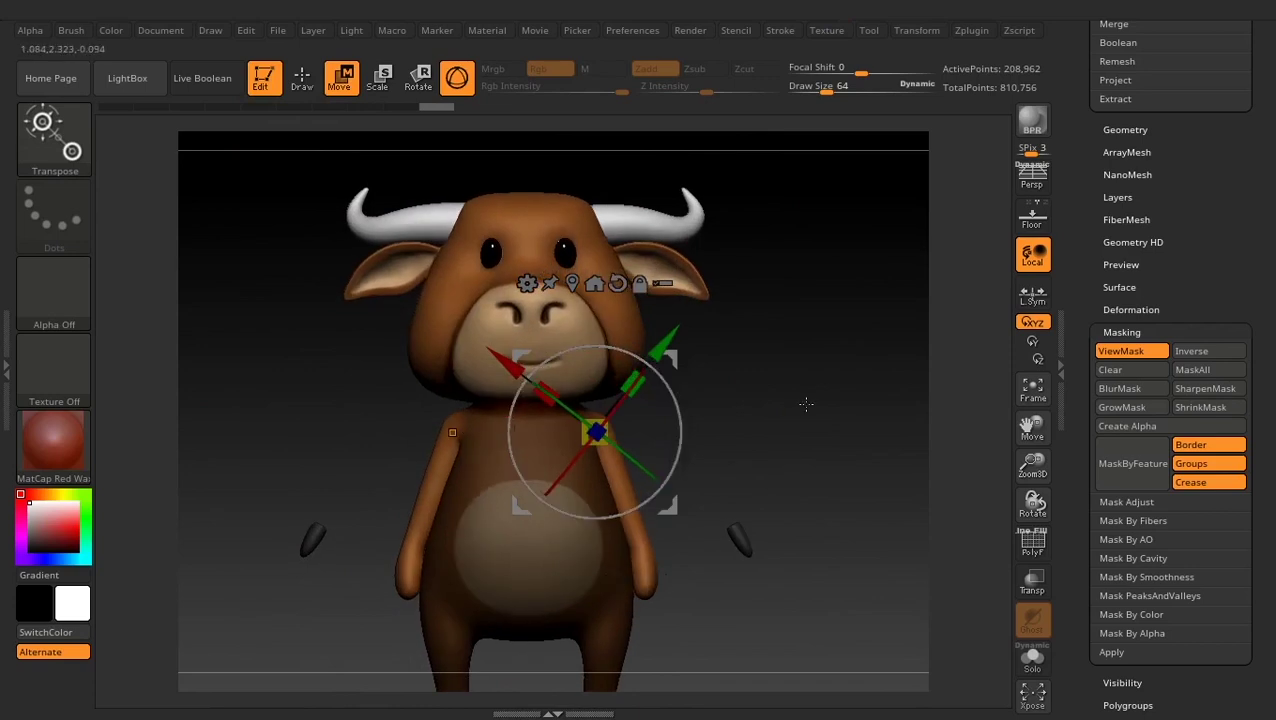
mouse_move(806, 404)
left_mouse_down()
mouse_move(792, 430)
mouse_move(806, 396)
left_mouse_up()
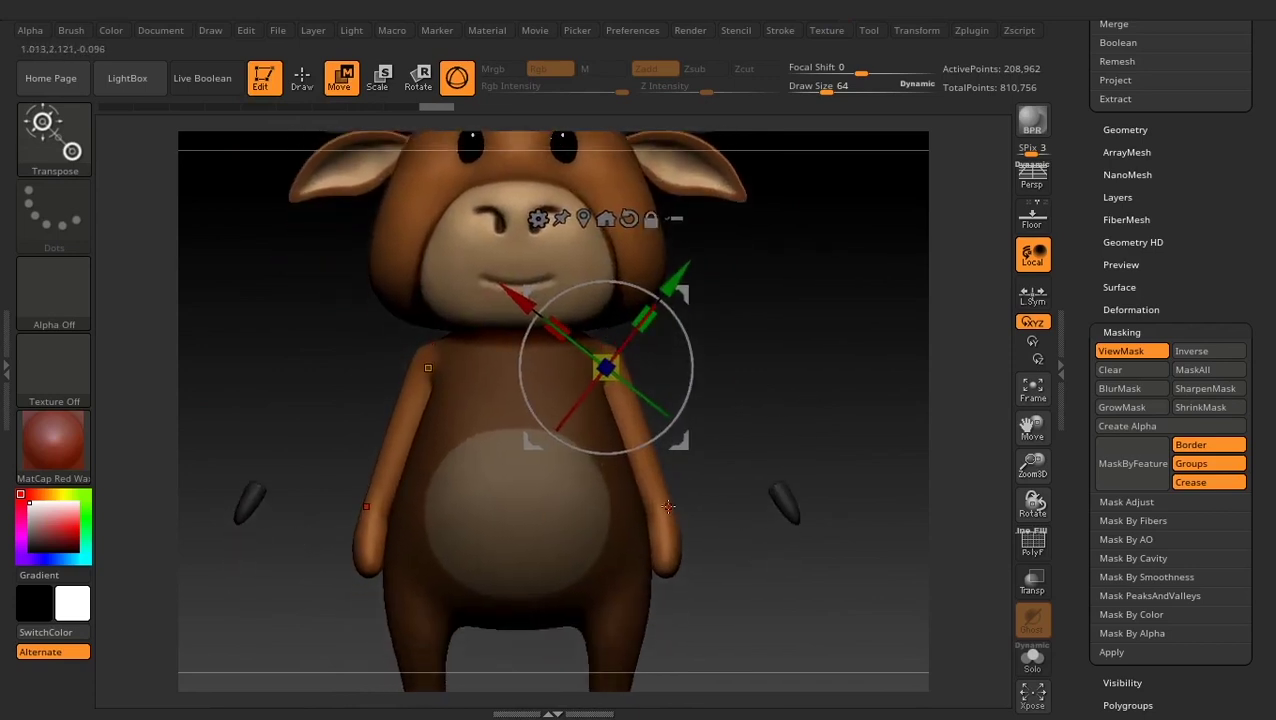
scroll(1140, 372, "up", 10)
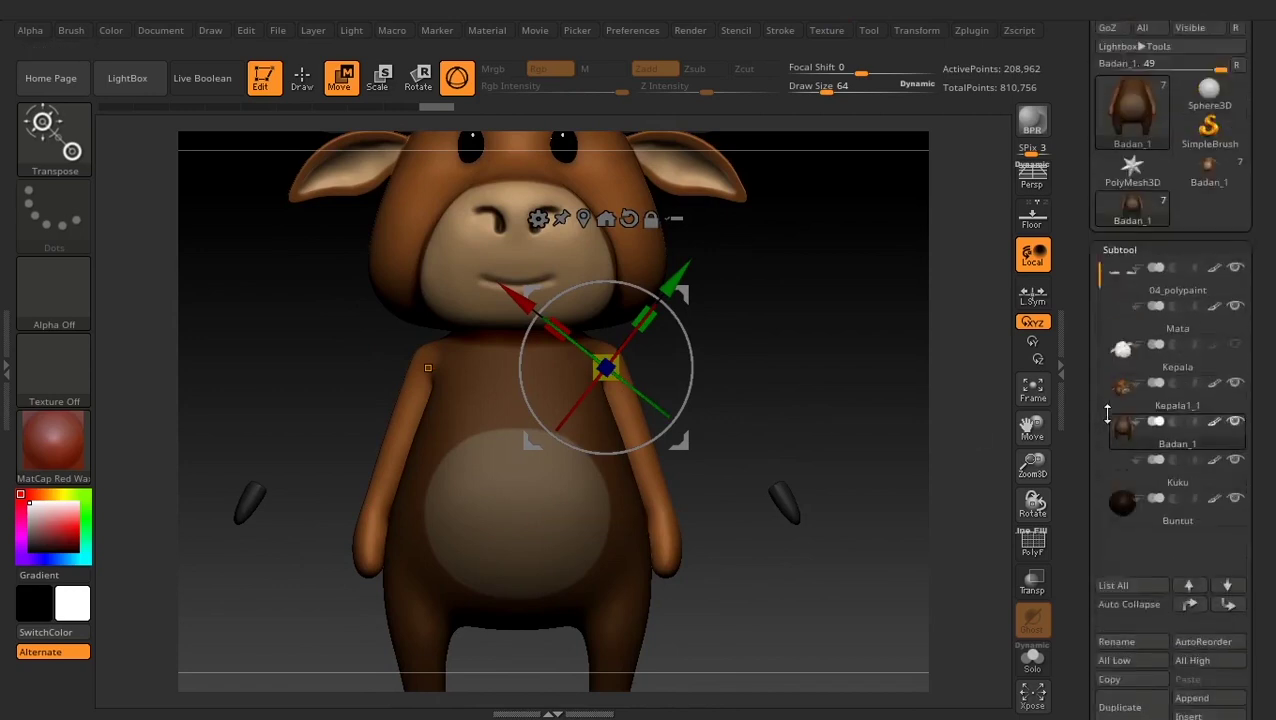
scroll(1140, 372, "up", 3)
scroll(1140, 372, "down", 2)
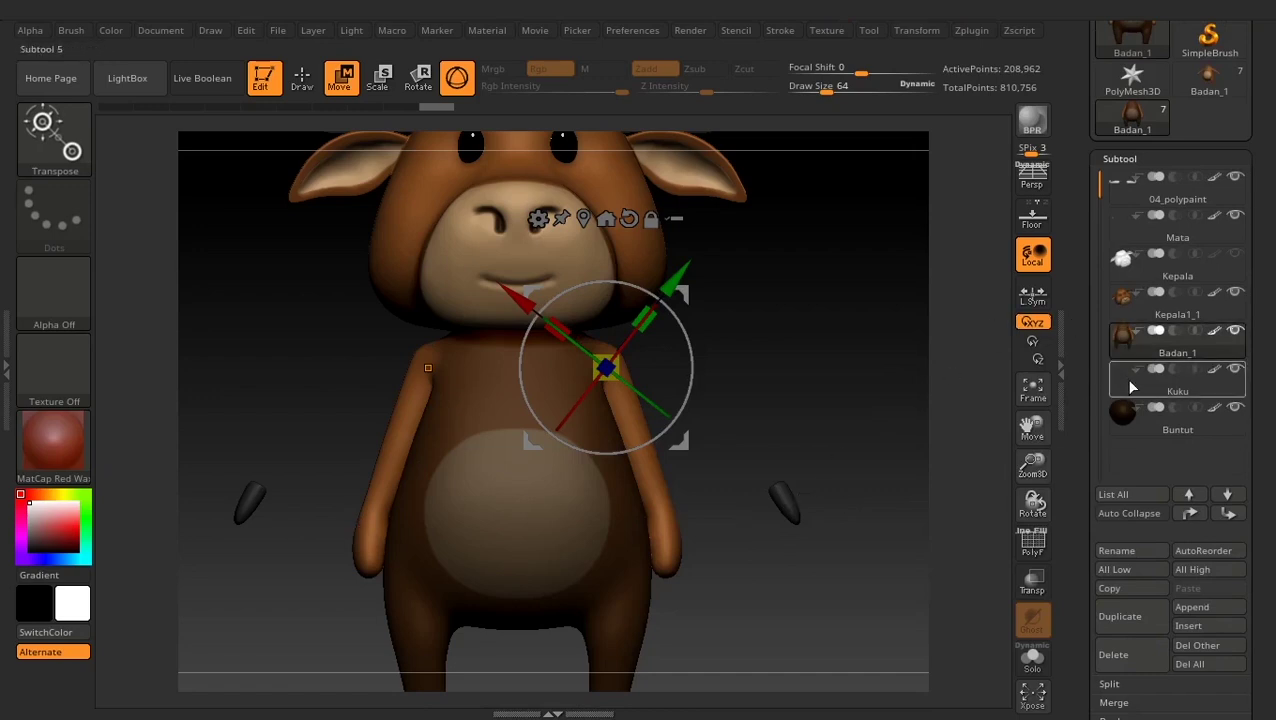
- Select the Kuku claws subtool, try moving it toward the hands, then undo
left_click(1130, 388)
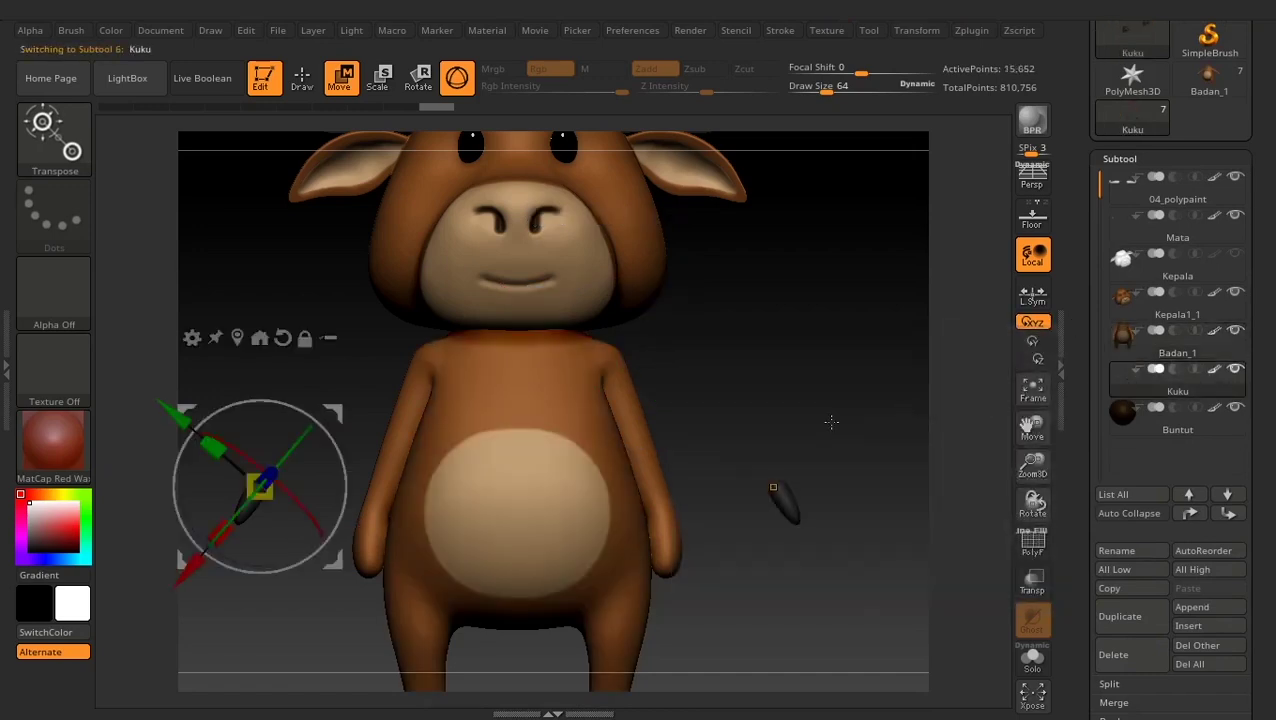
left_click_drag(328, 336, 455, 407)
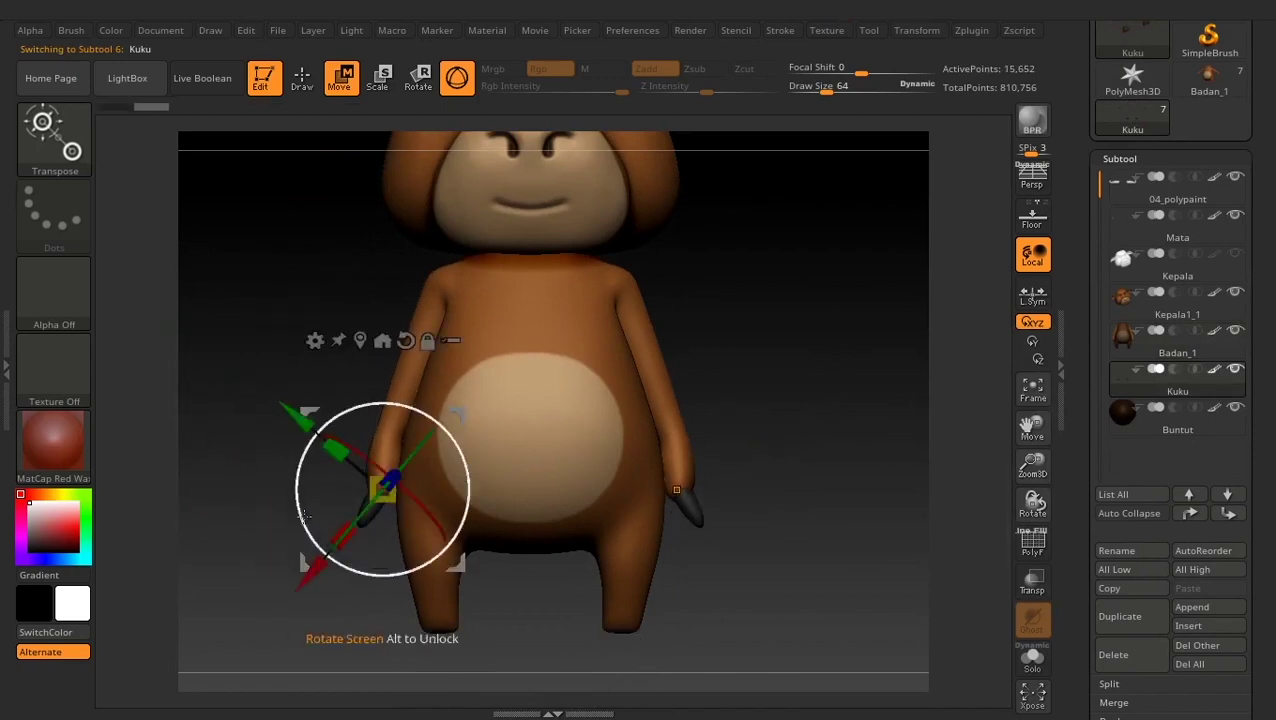
key("ctrl+z")
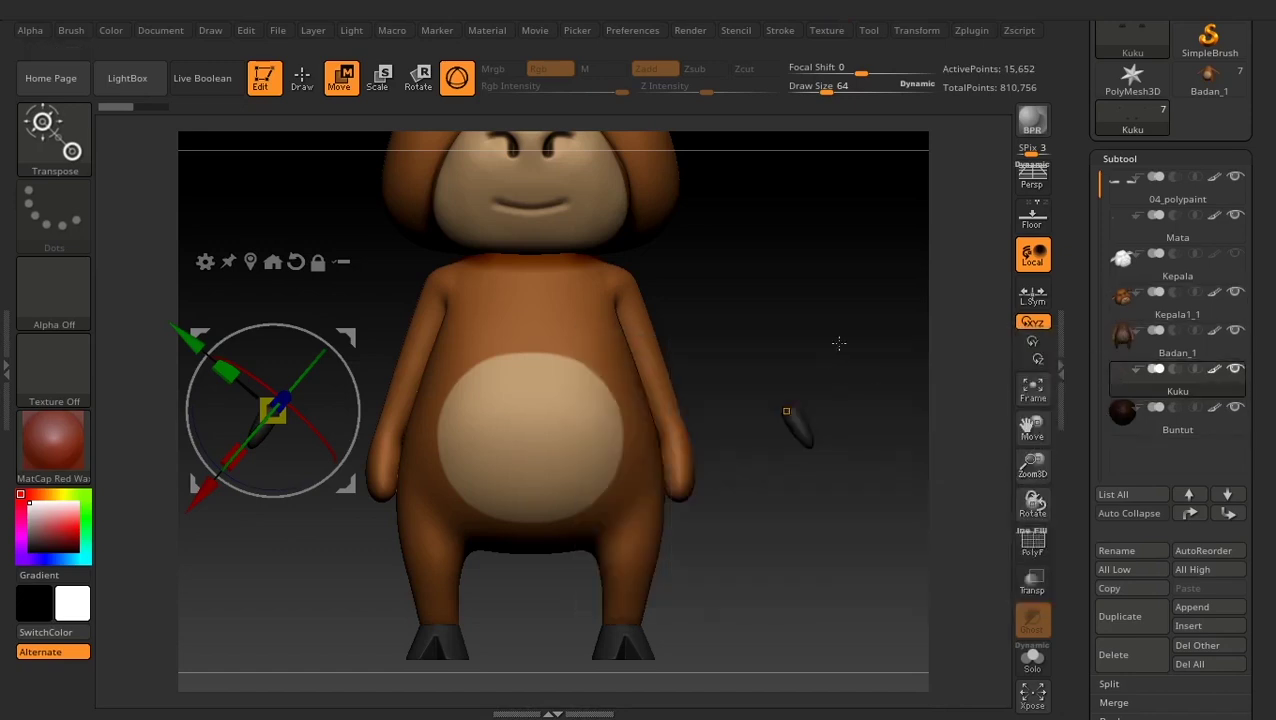
- Reselect Badan_1 and roll the Undo History back to the original T-pose
key("ctrl")
left_click(1125, 342)
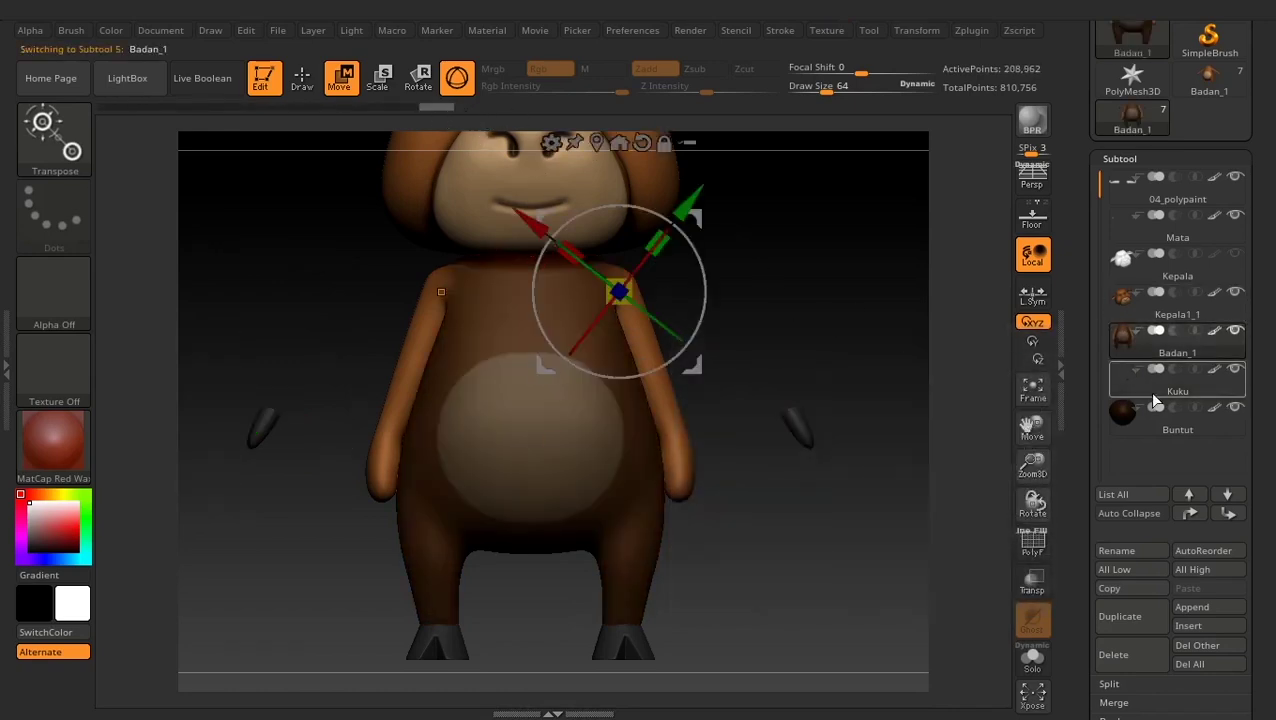
left_click(1122, 379)
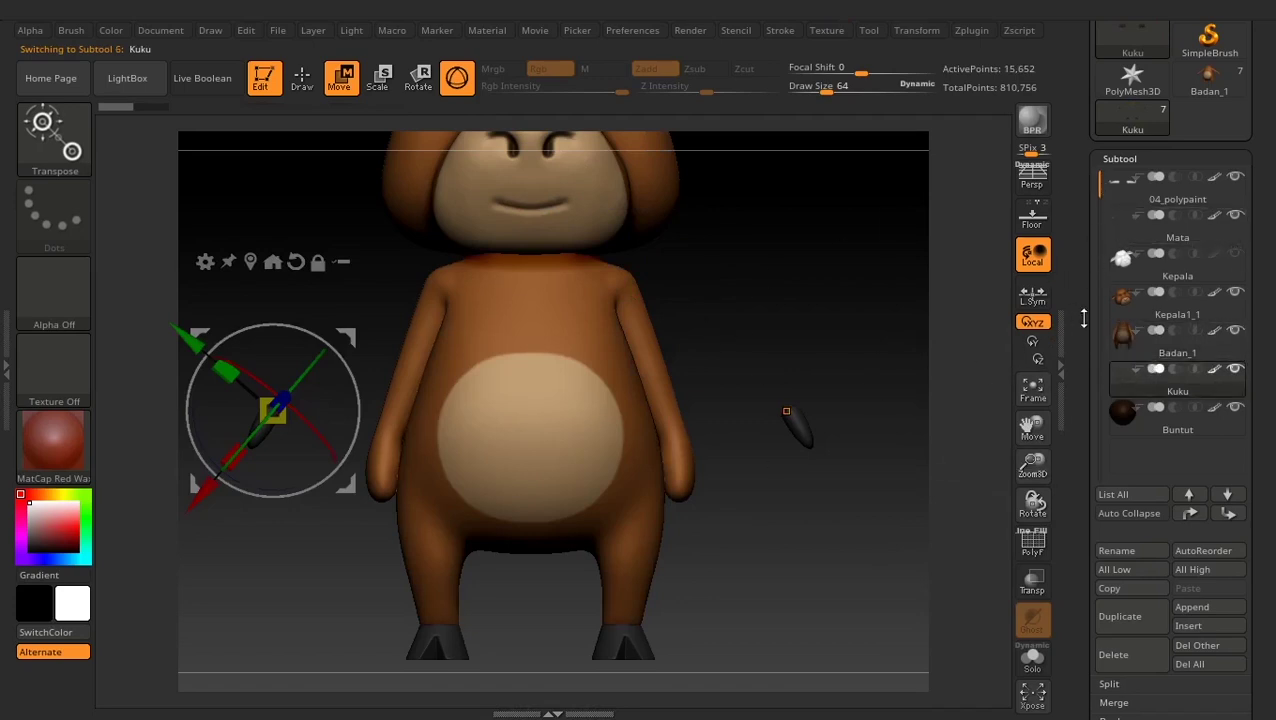
mouse_move(1122, 340)
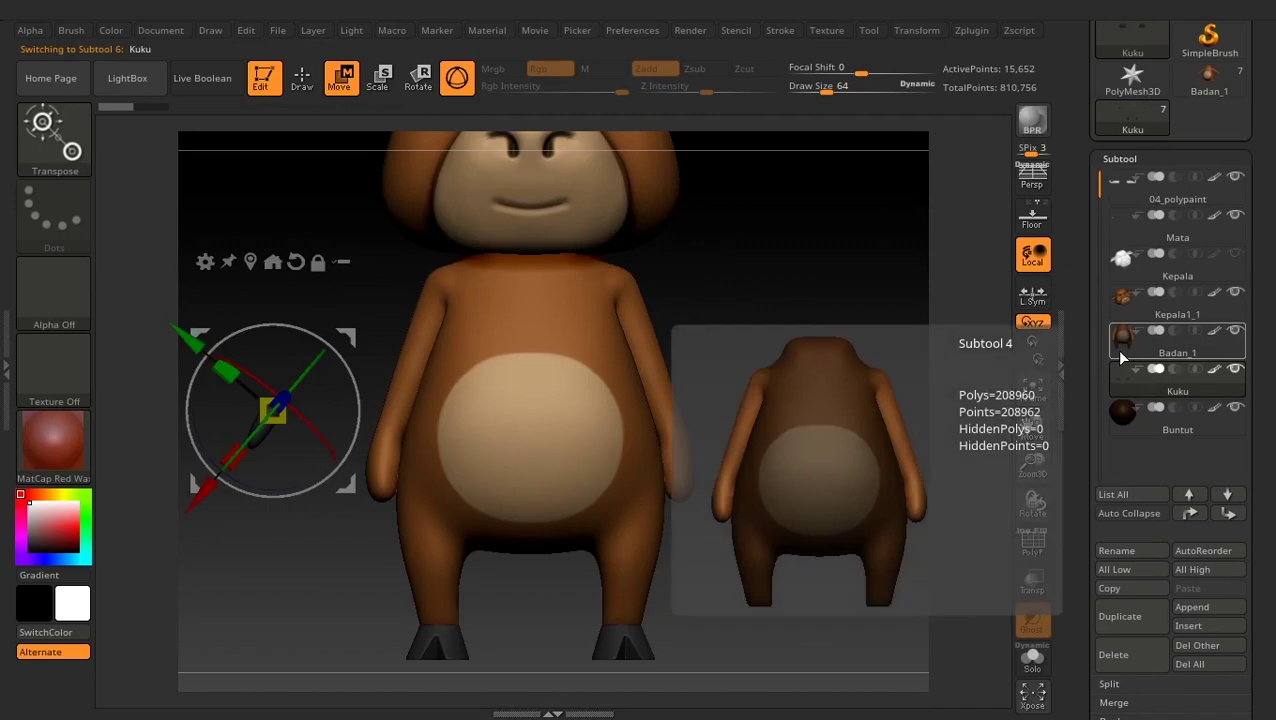
left_click(1120, 355)
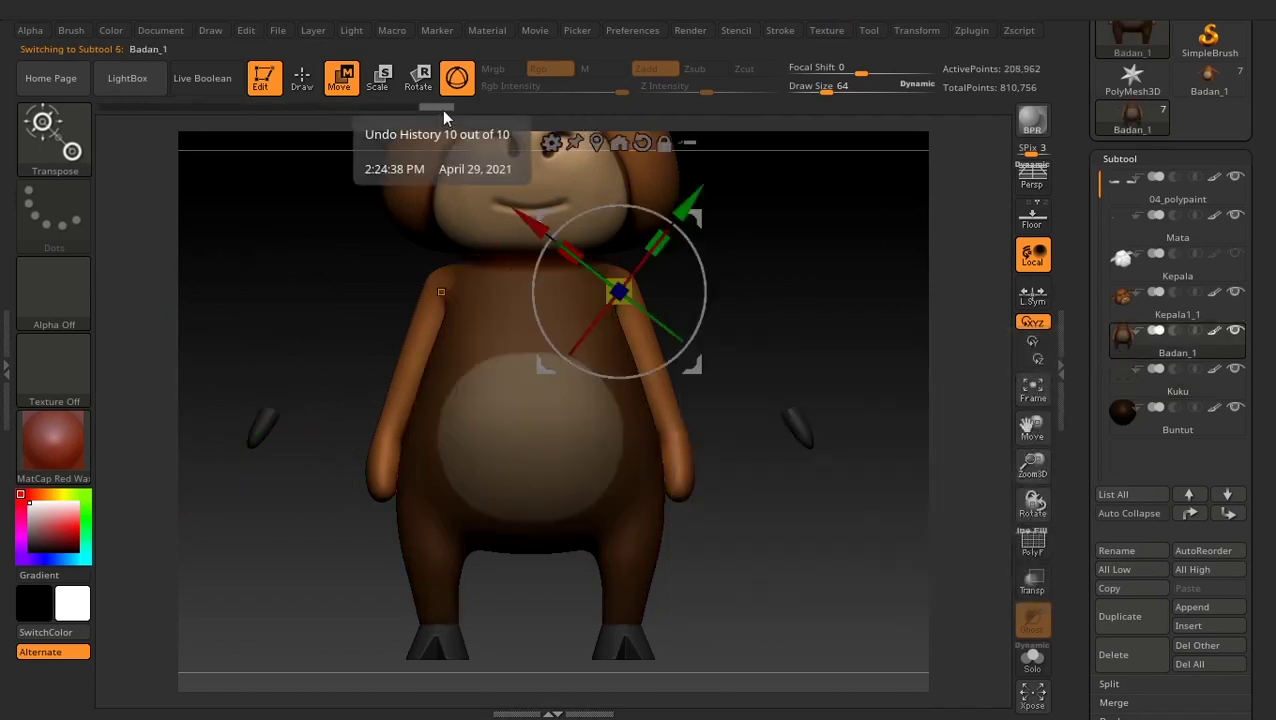
left_click_drag(442, 110, 115, 106)
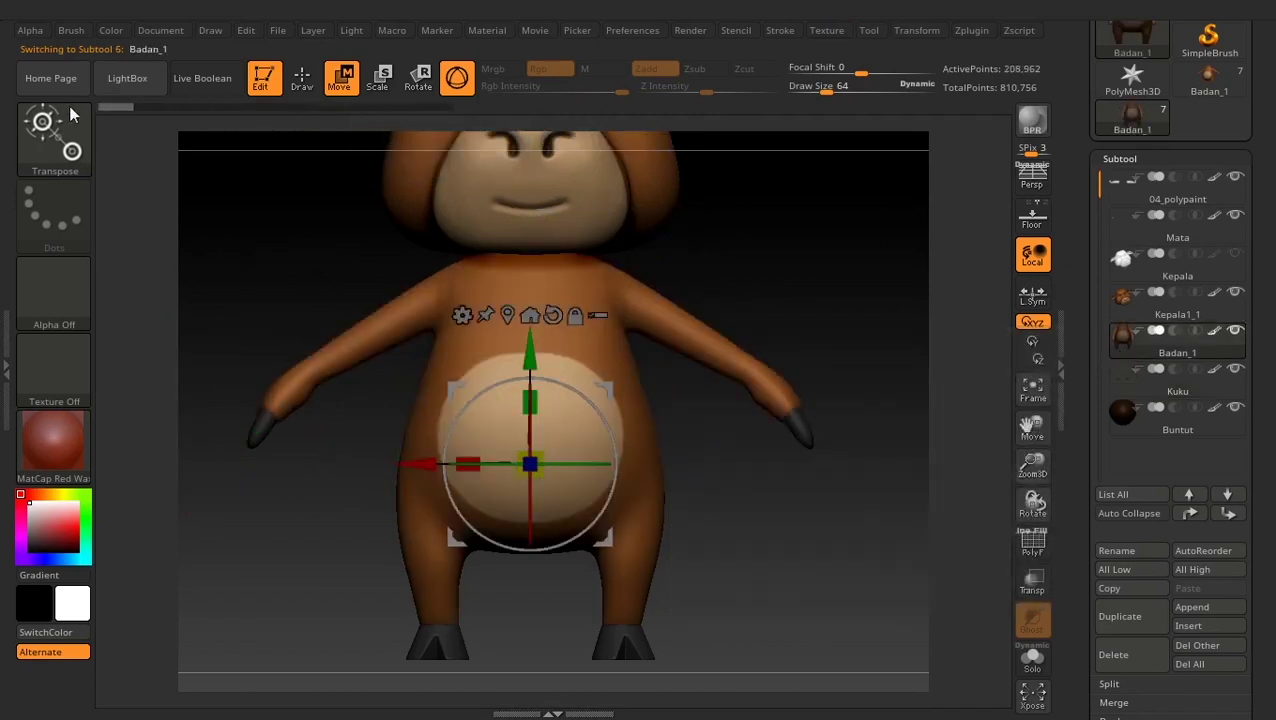
- Expand the Transpose Master options in the Zplugin menu
left_click(970, 32)
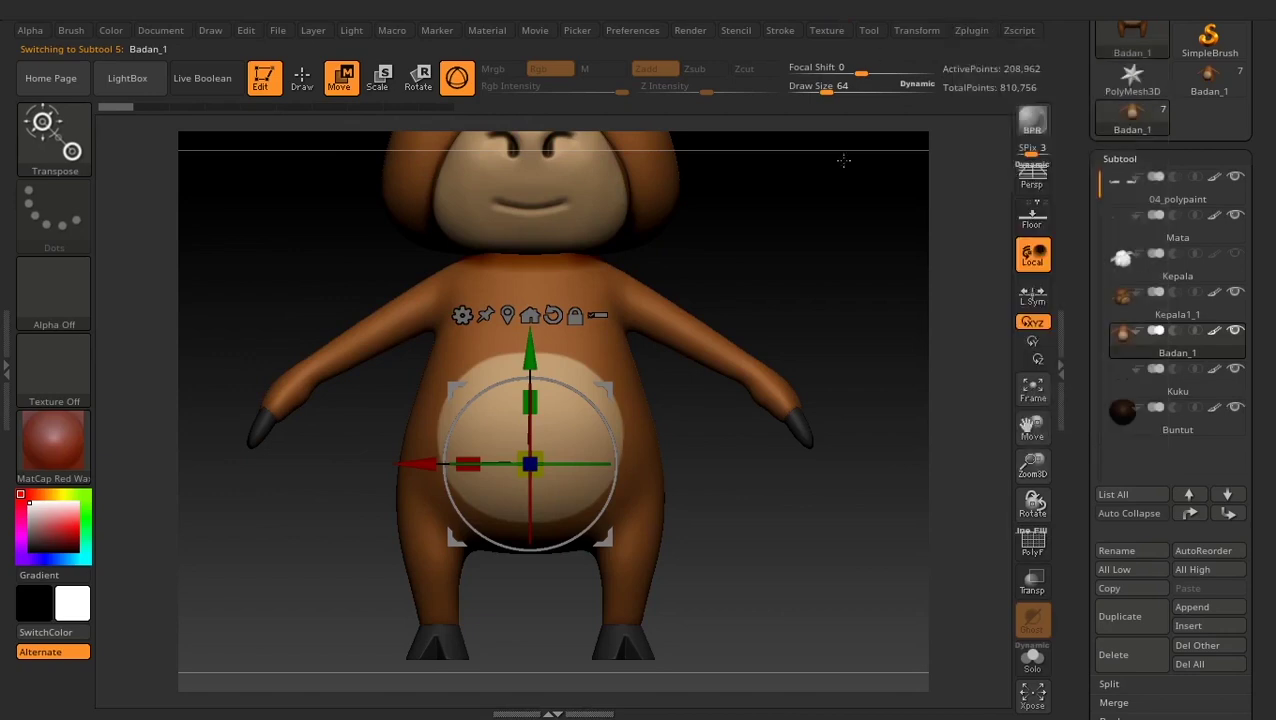
left_click(981, 34)
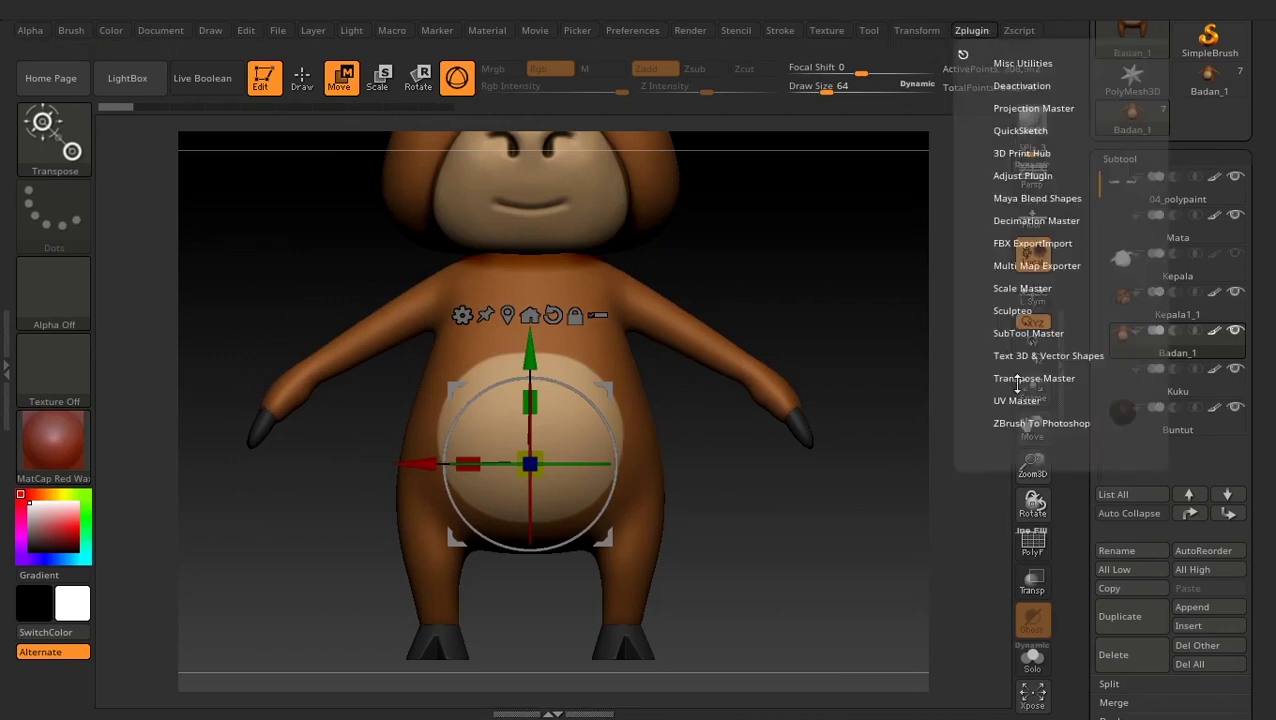
left_click(1017, 380)
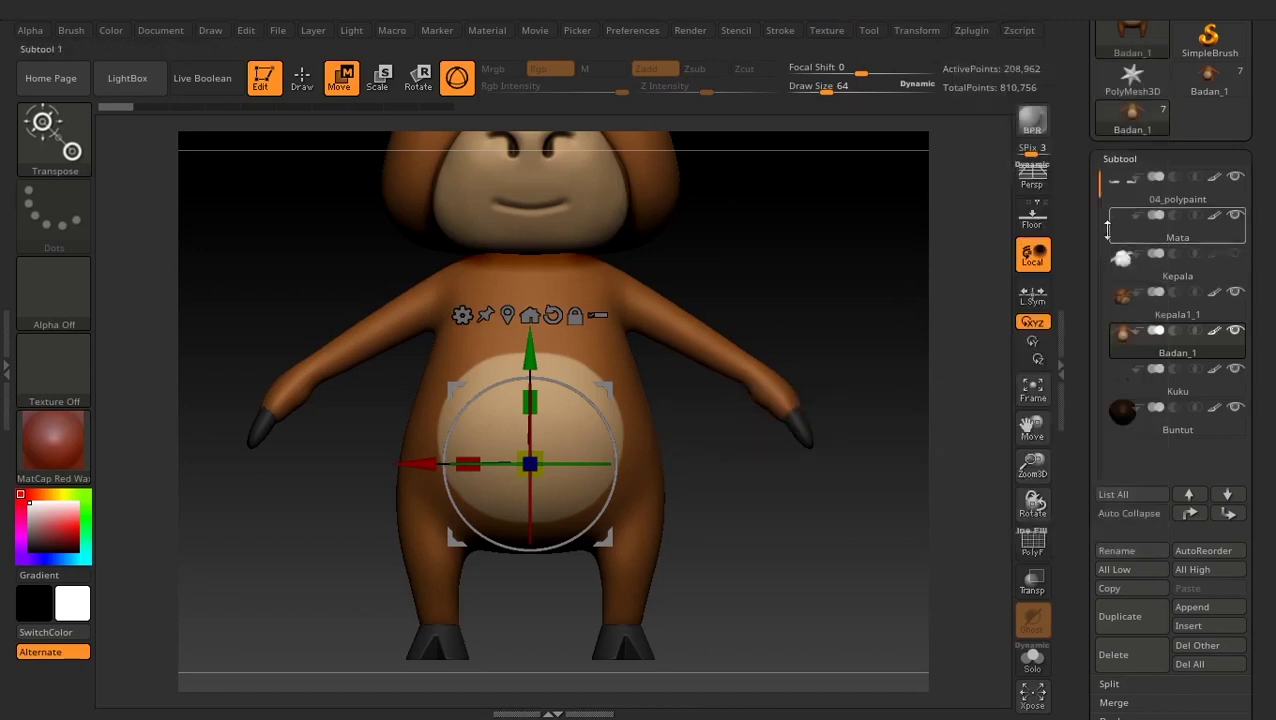
- Frame the whole bull and switch from Move back to Draw mode
mouse_move(1177, 190)
key("f")
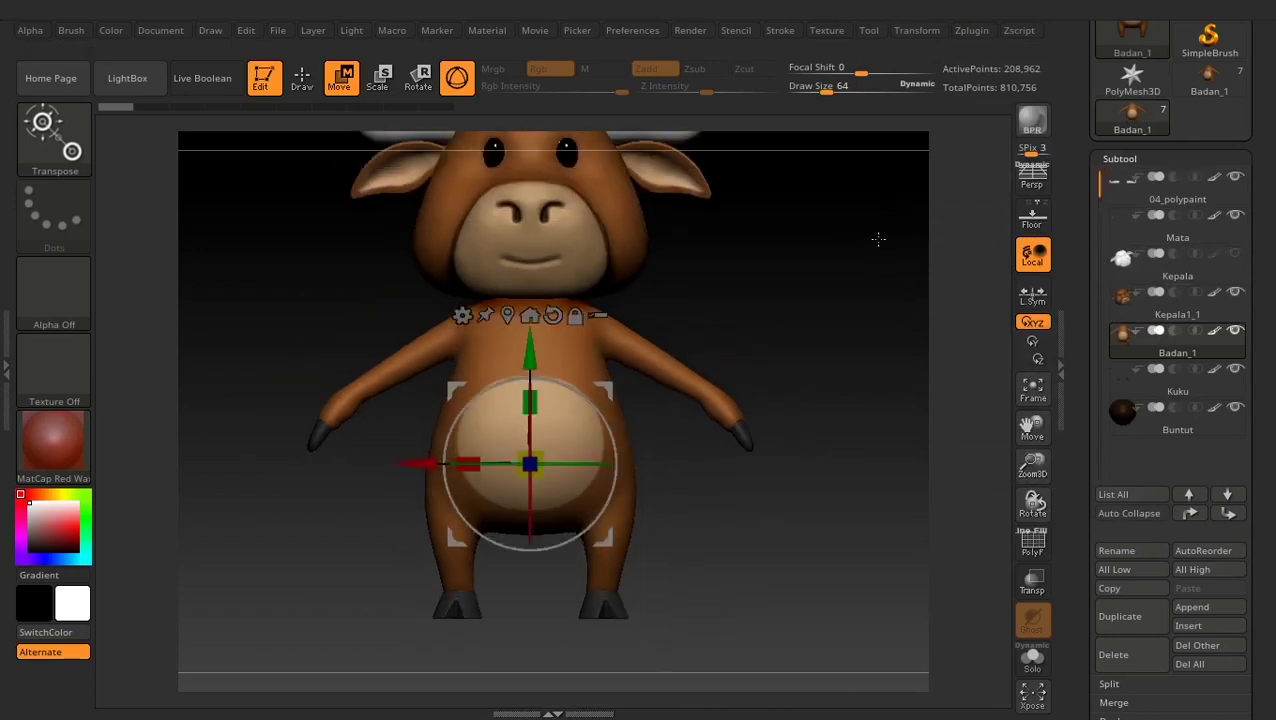
left_click(301, 78)
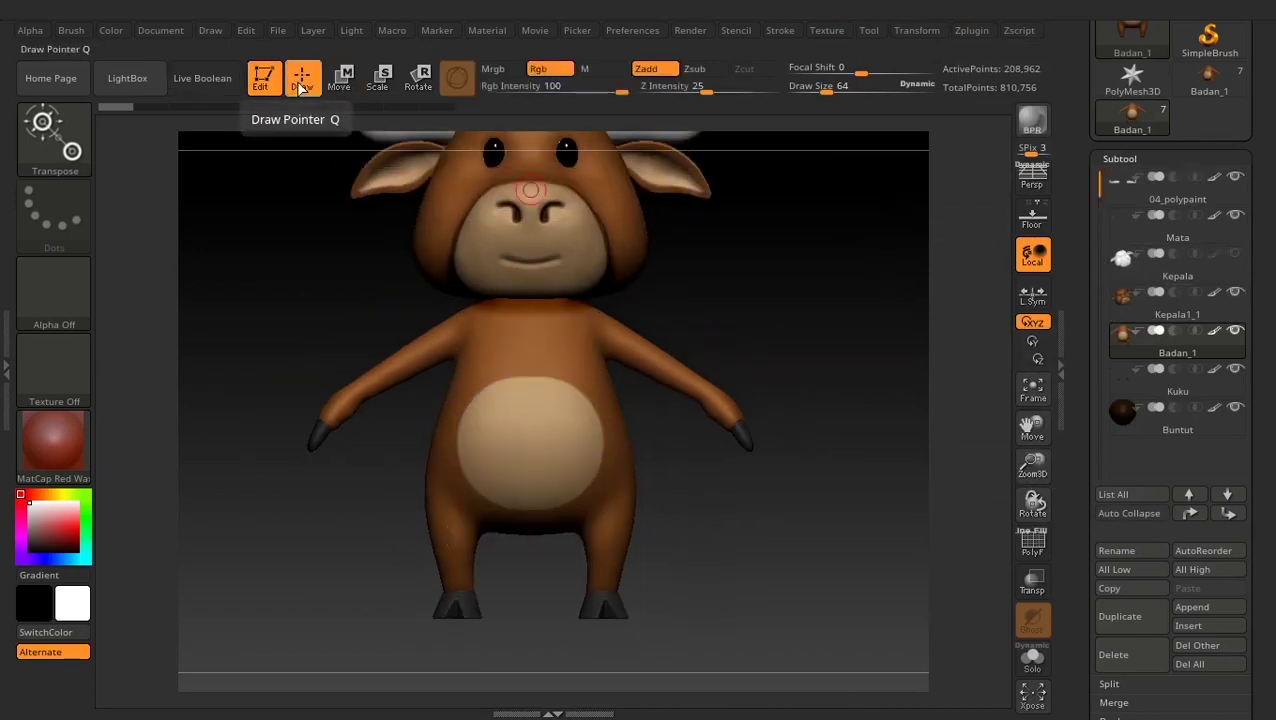
mouse_move(744, 308)
left_mouse_down("alt")
mouse_move(729, 279)
mouse_move(803, 347)
left_mouse_up("alt")
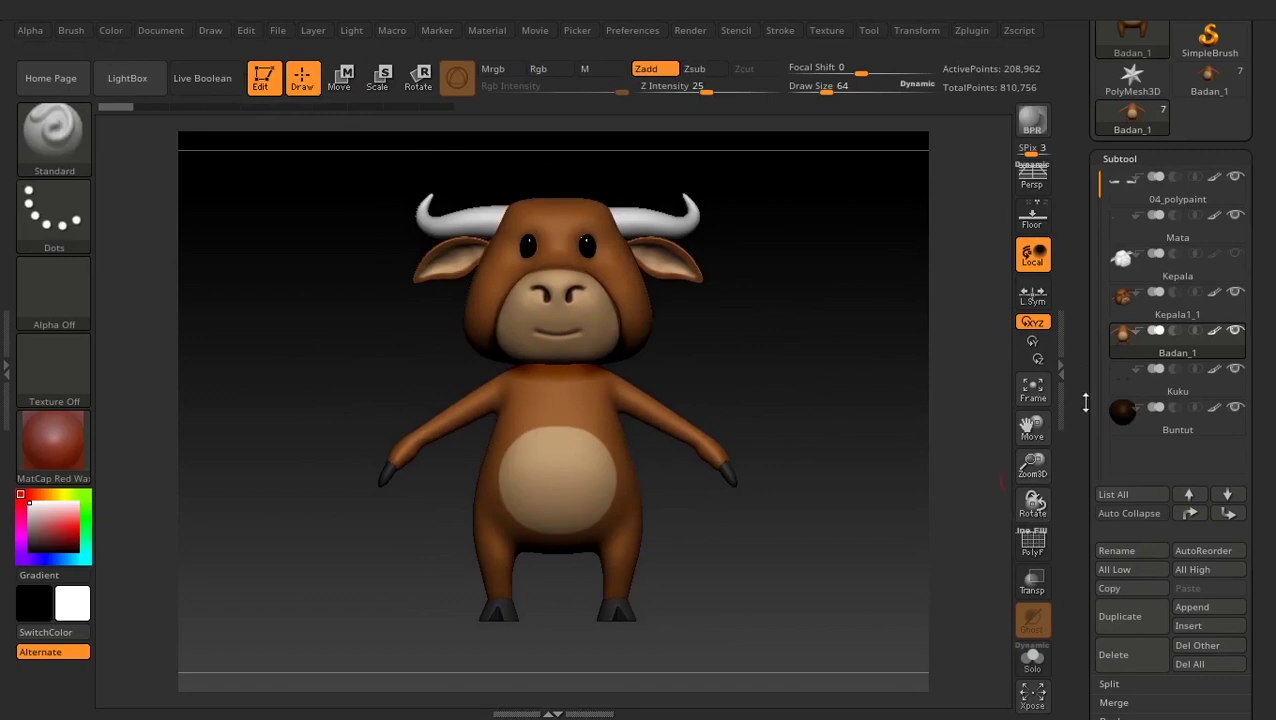
left_click_drag(1090, 346, 1090, 375)
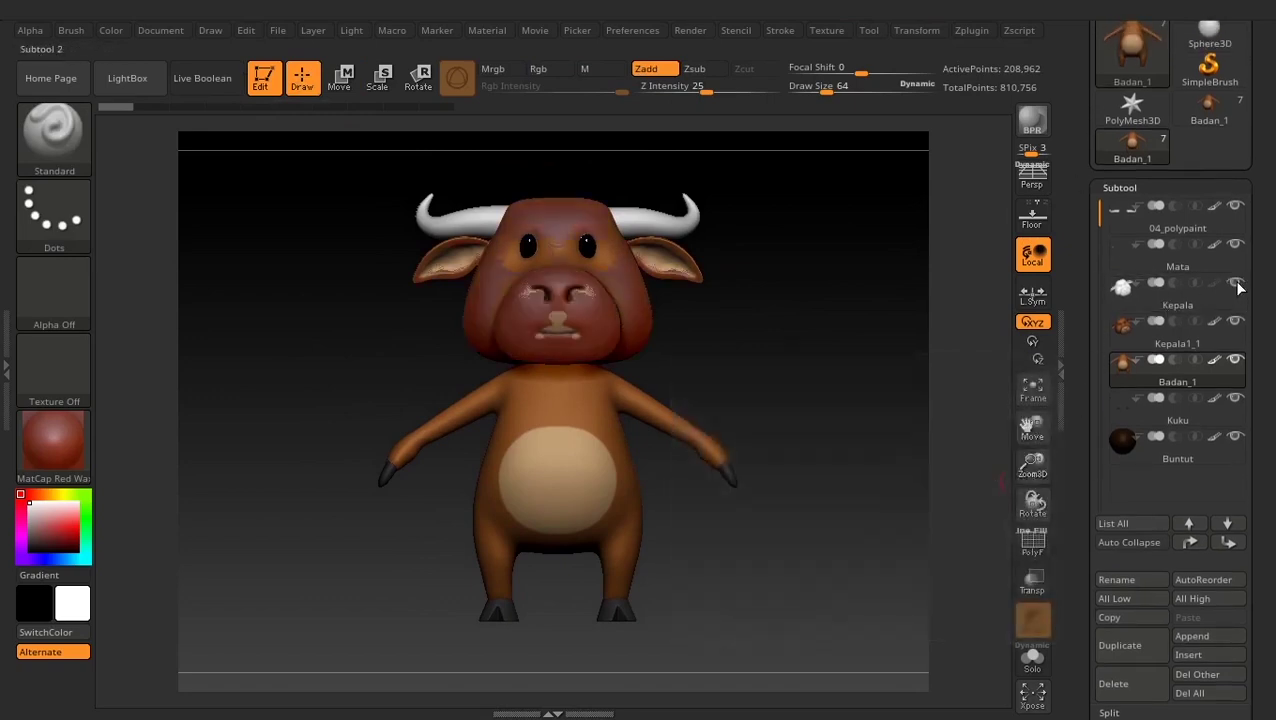
- Select the unpainted Kepala subtool, delete it, and confirm the warning
left_click(1112, 338)
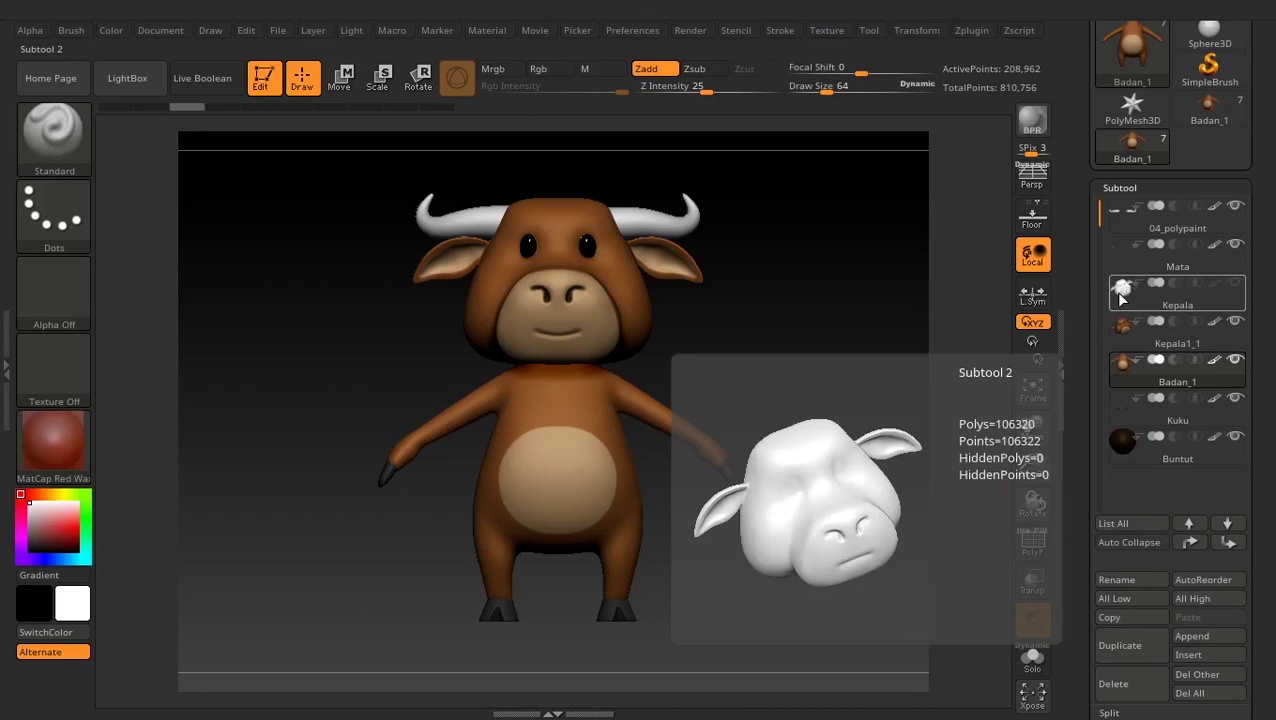
left_click(1122, 298)
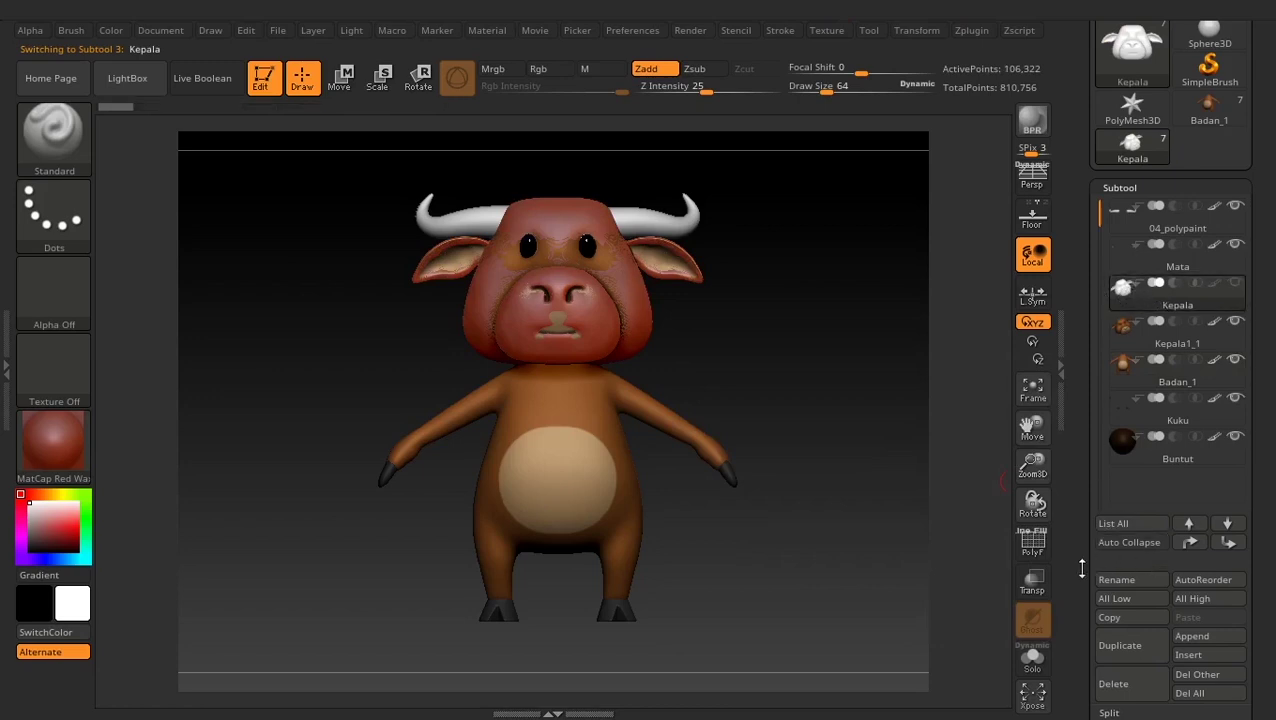
scroll(1081, 568, "down", 2)
left_click(1132, 619)
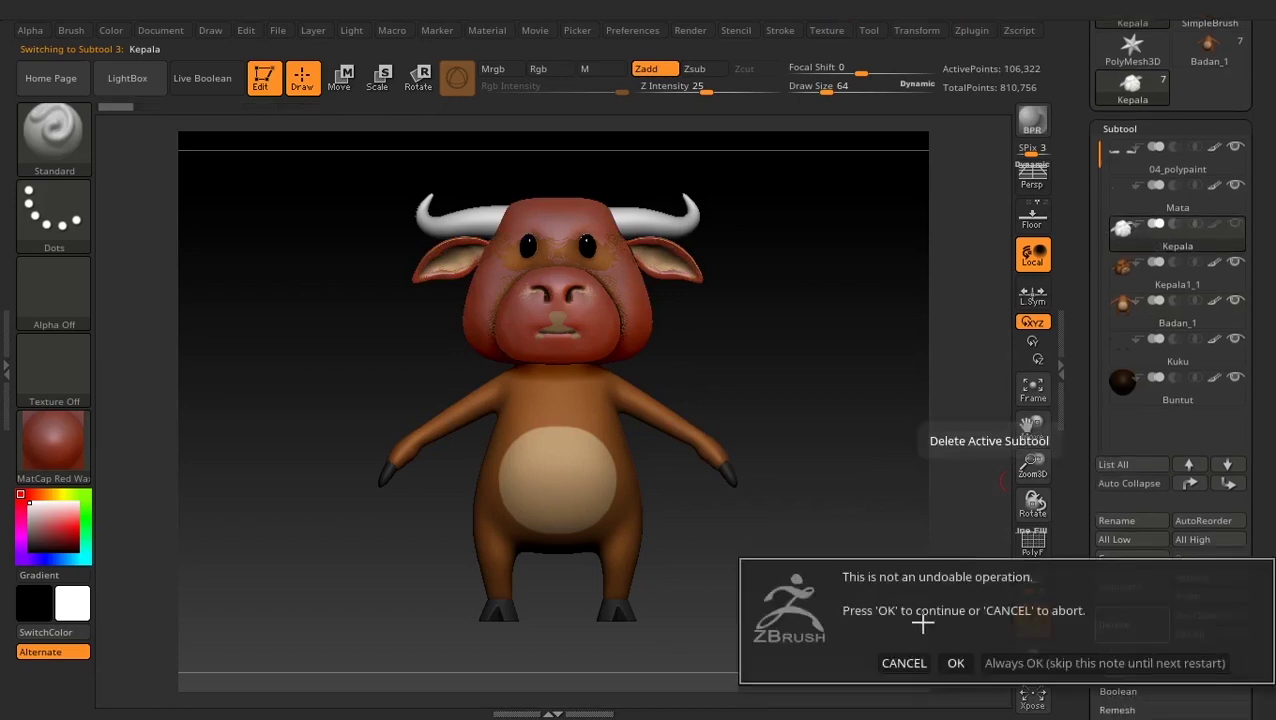
left_click(955, 663)
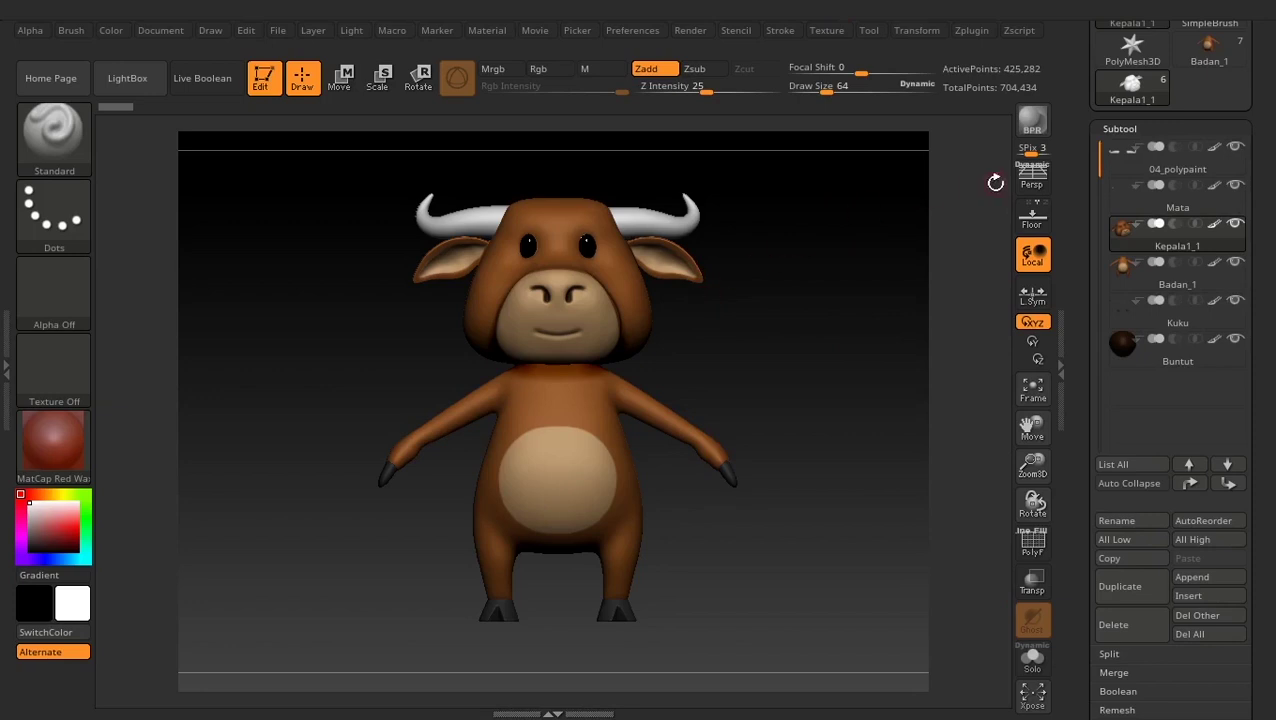
- Run Zplugin > Transpose Master > TPoseMesh to build the merged TPose1_04_polypaint mesh
scroll(1079, 231, "up", 3)
scroll(1079, 231, "up", 3)
scroll(1079, 231, "up", 3)
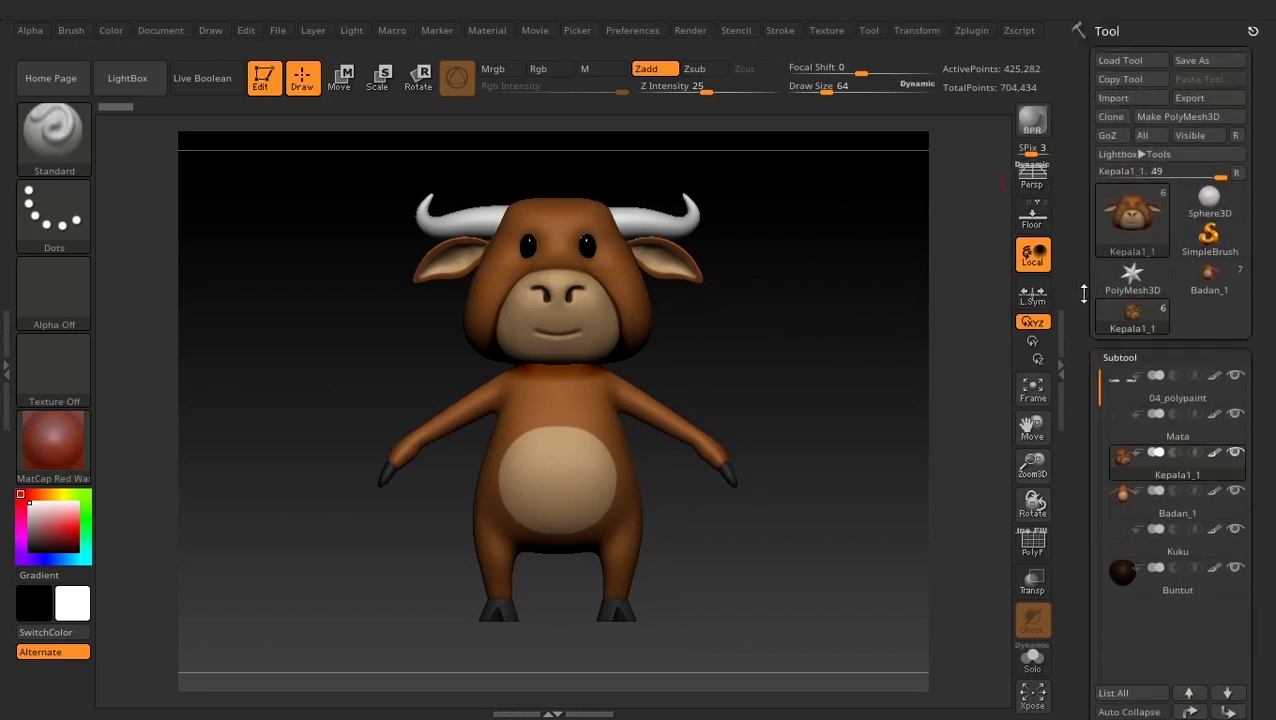
scroll(1078, 328, "down", 2)
scroll(1078, 328, "down", 3)
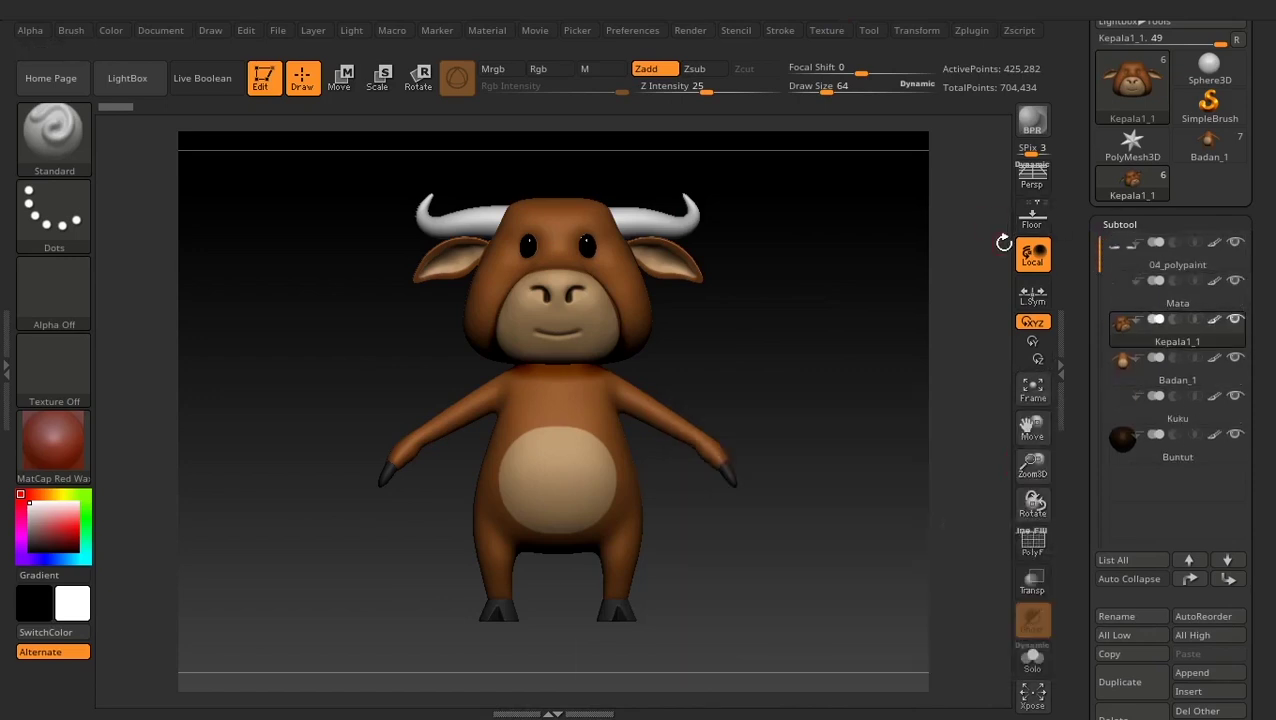
left_click(978, 32)
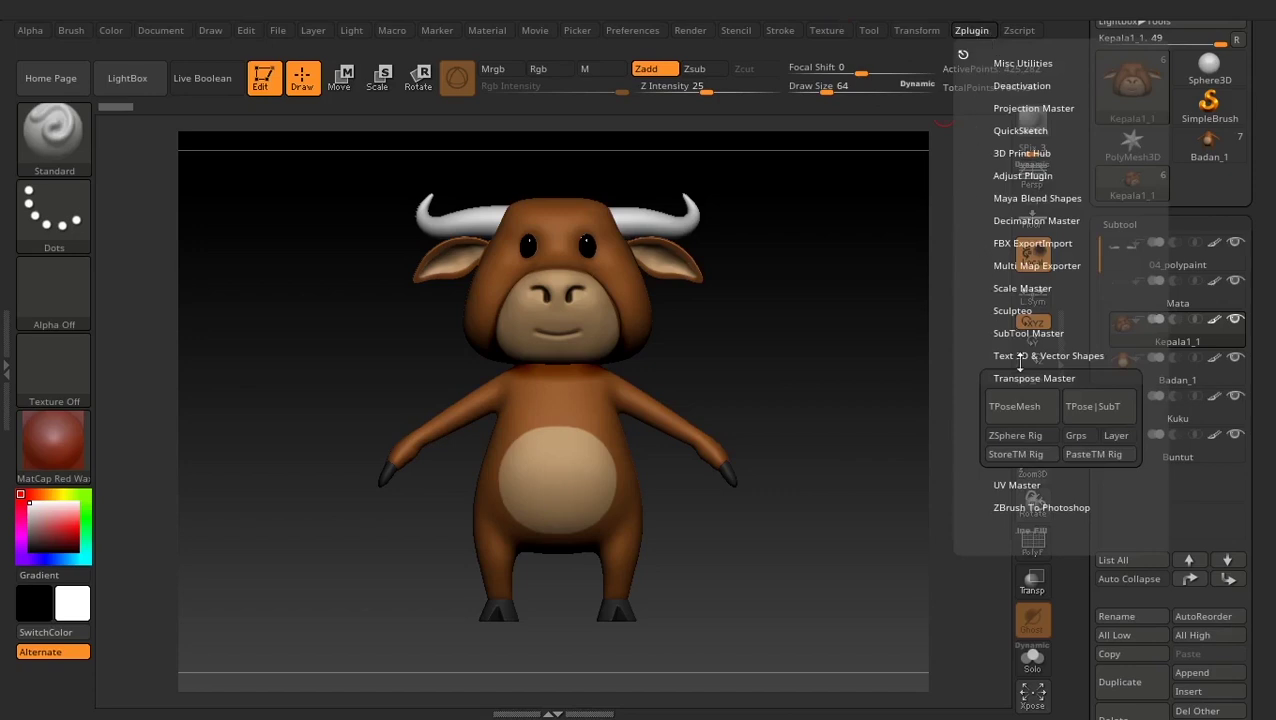
left_click(1022, 410)
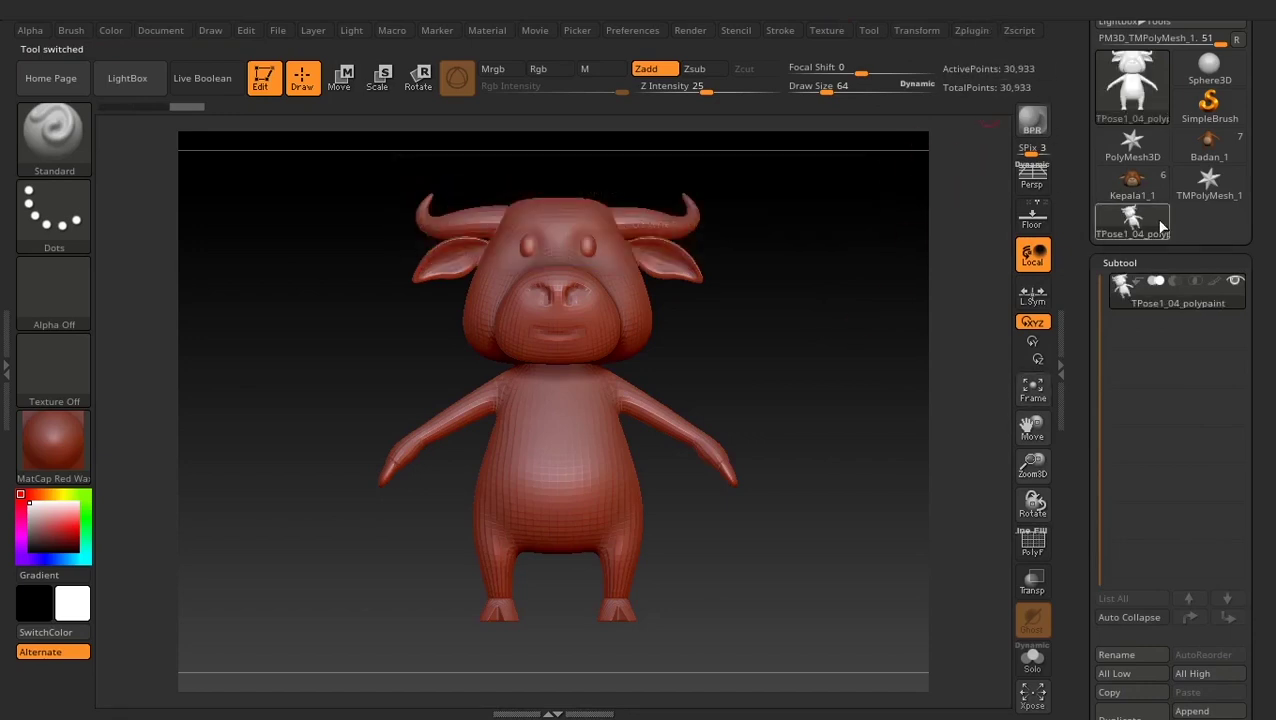
mouse_move(1176, 290)
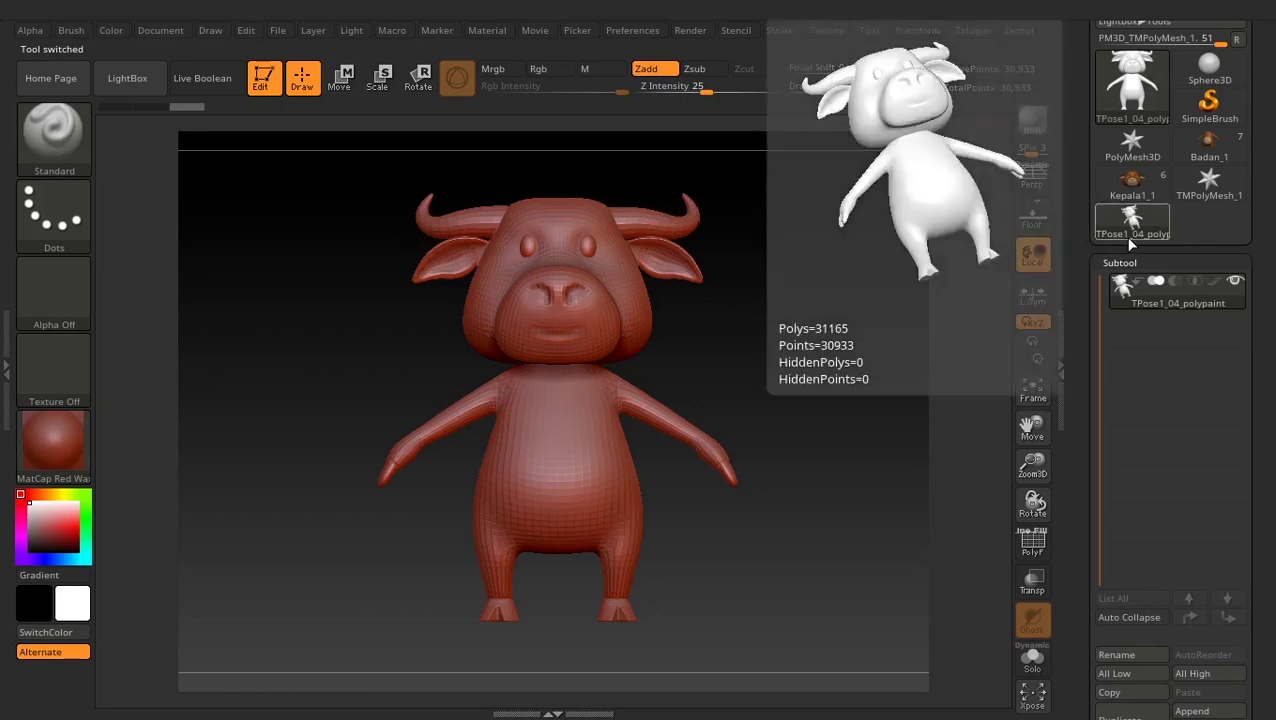
mouse_move(1125, 290)
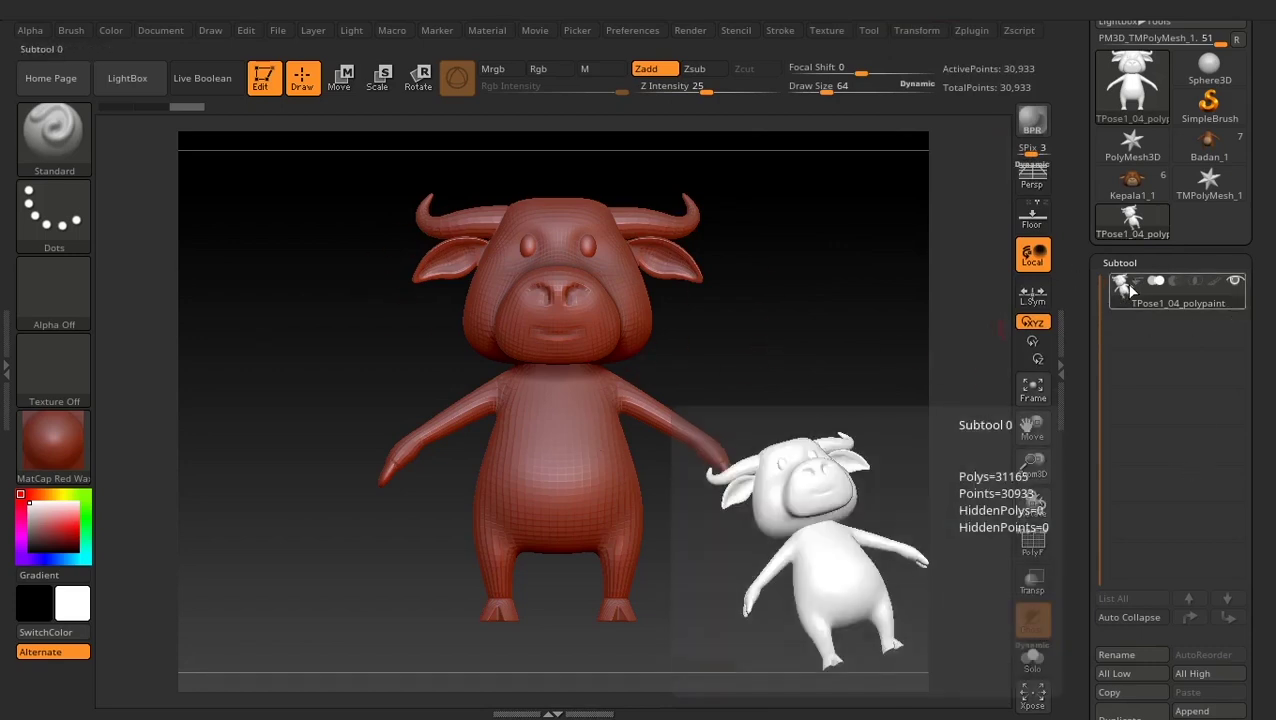
- Apply the plain BasicMaterial to the bull
left_click(30, 437)
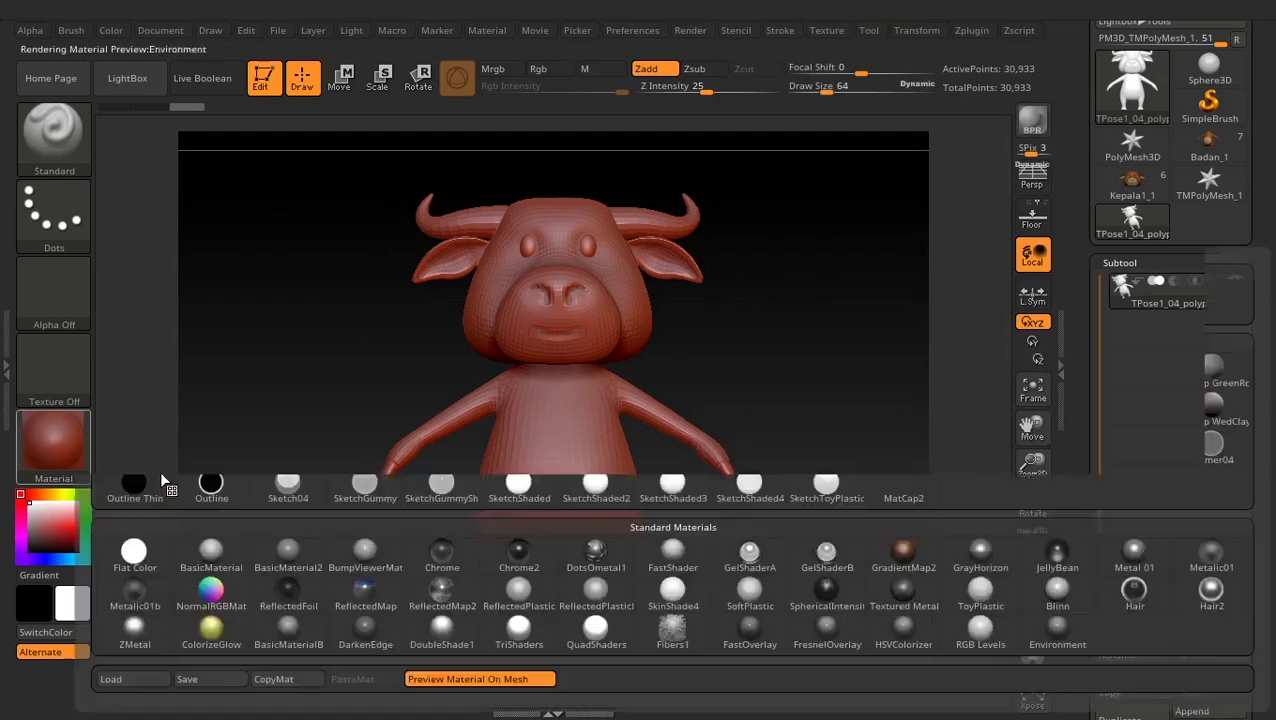
left_click(55, 440)
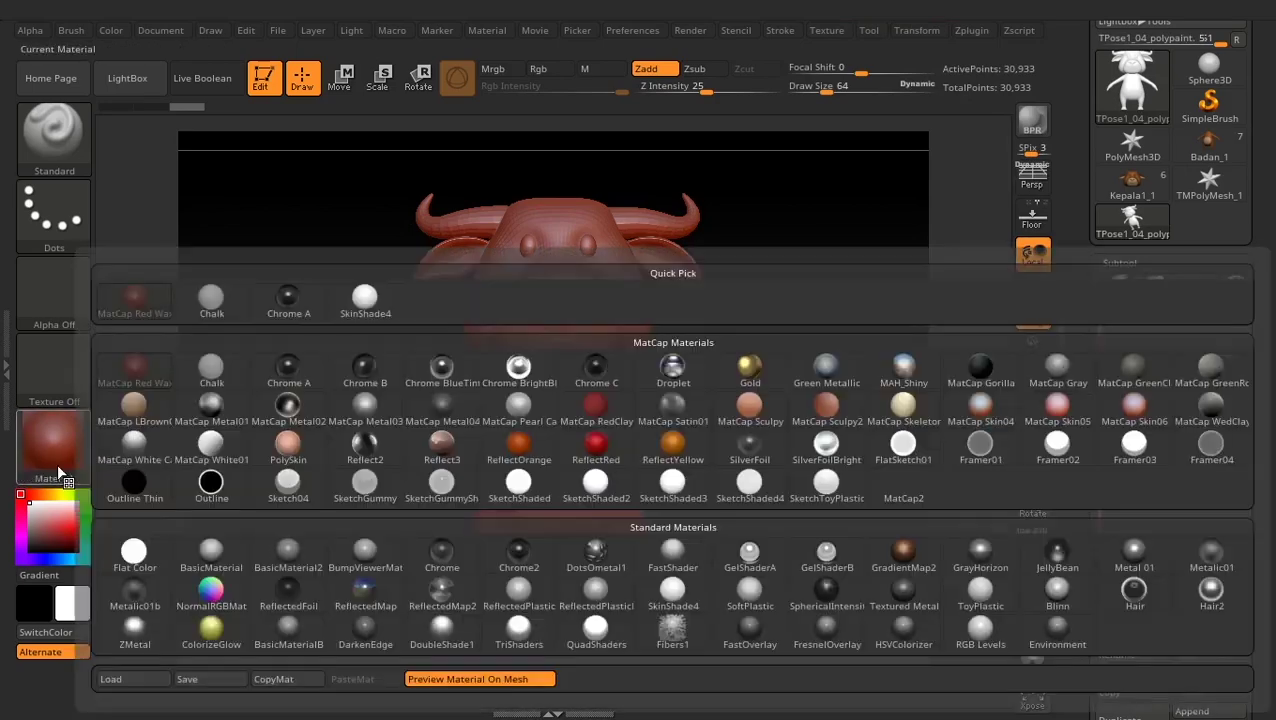
left_click(211, 550)
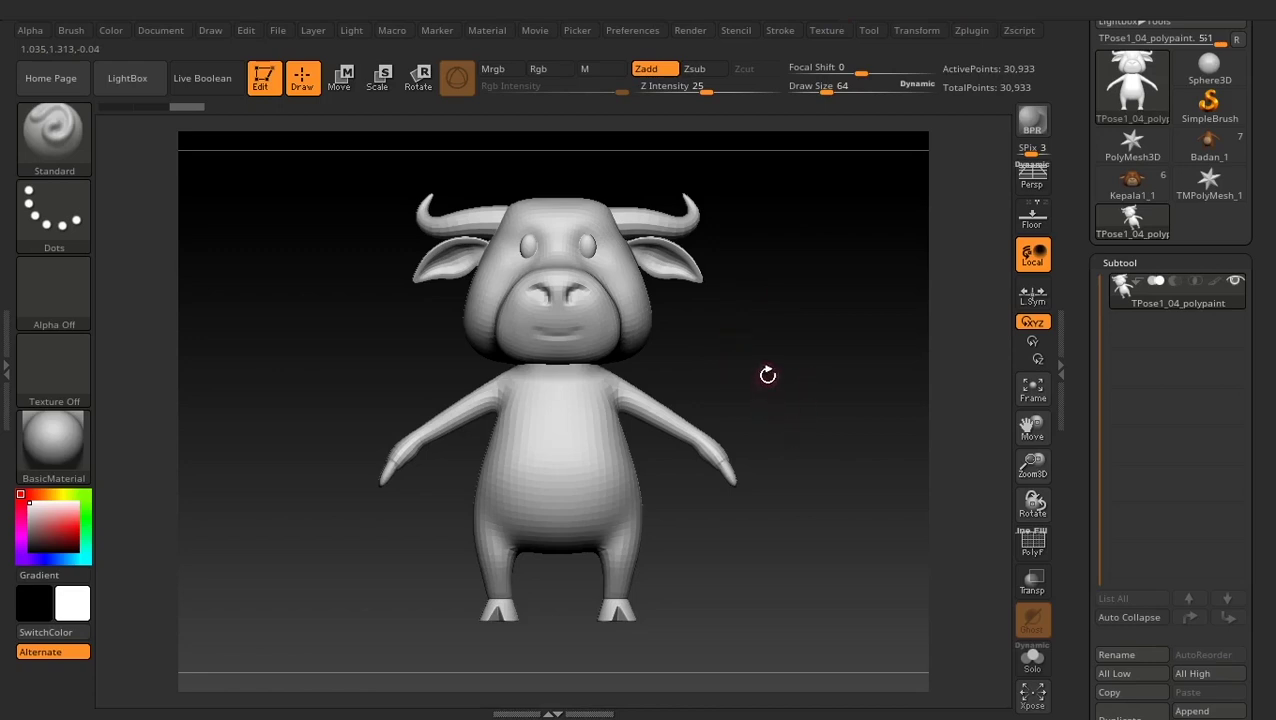
- Turn on PolyF to show polygroup colours and wireframe, and reframe the whole bull
scroll(810, 420, "up", 2)
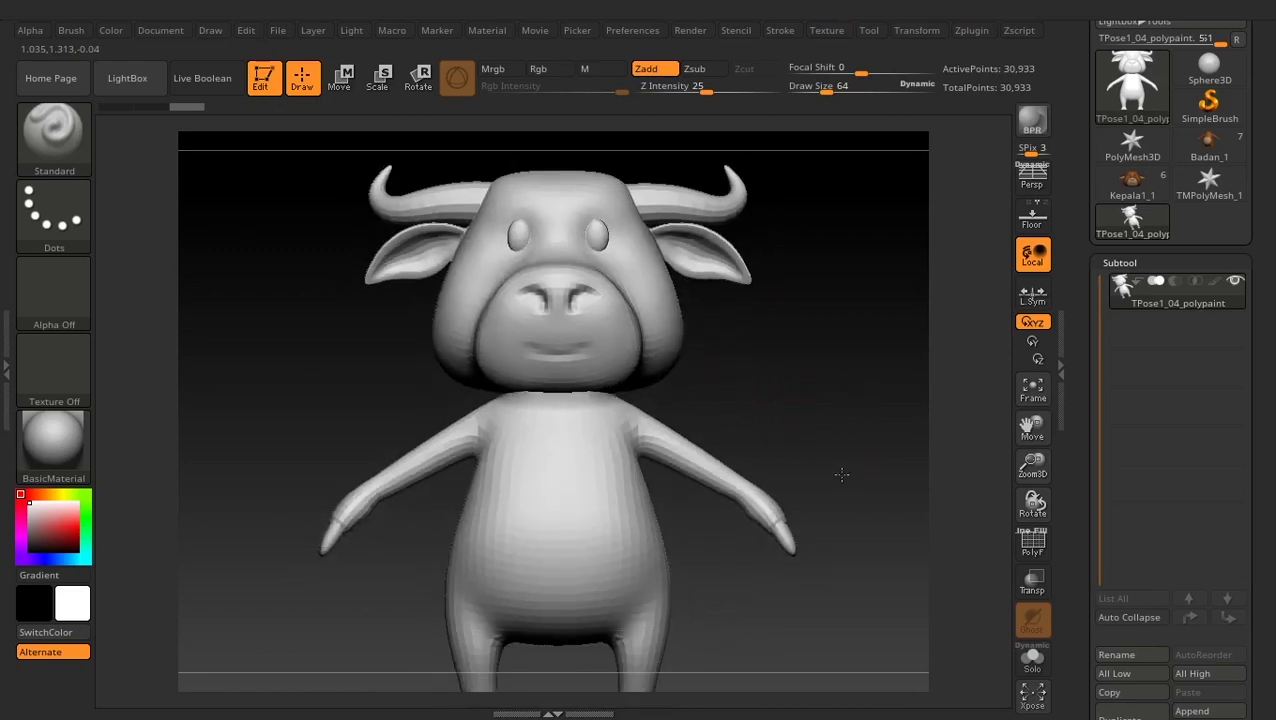
scroll(830, 450, "up", 3)
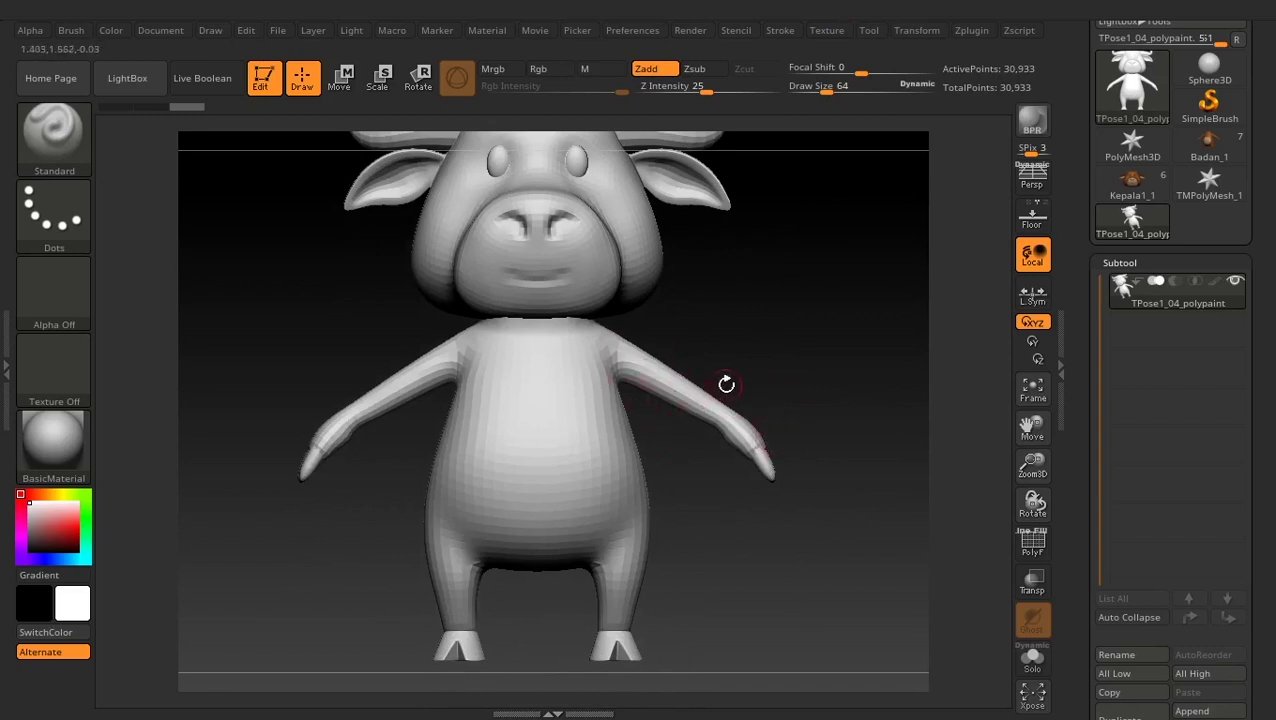
left_click(1032, 543)
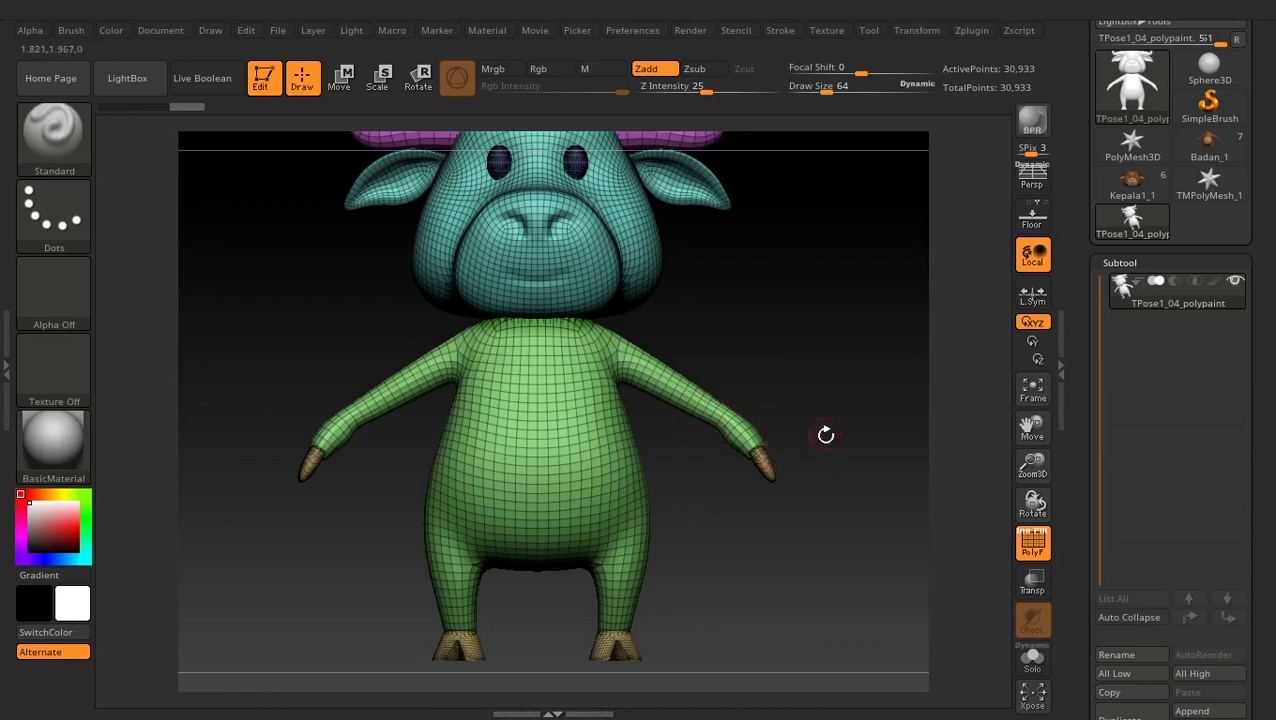
mouse_move(842, 418)
left_mouse_down("alt")
mouse_move(783, 339)
mouse_move(797, 379)
mouse_move(811, 379)
left_mouse_up("alt")
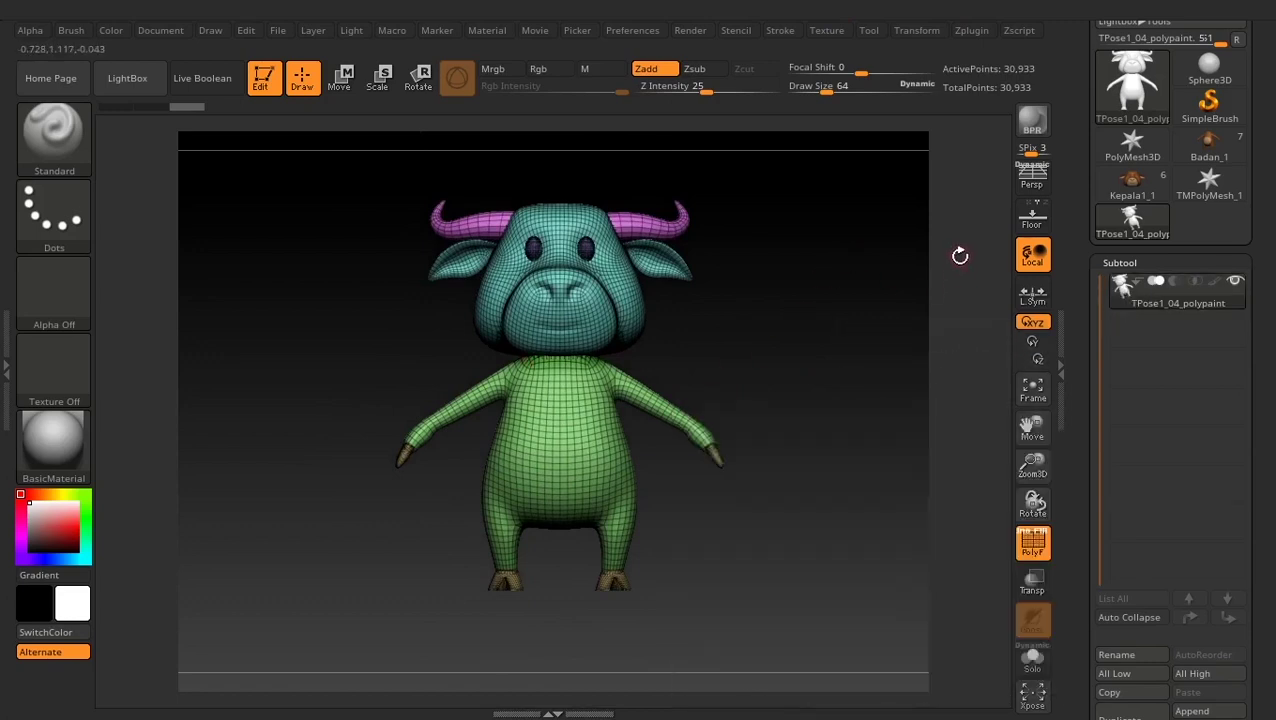
left_click(965, 32)
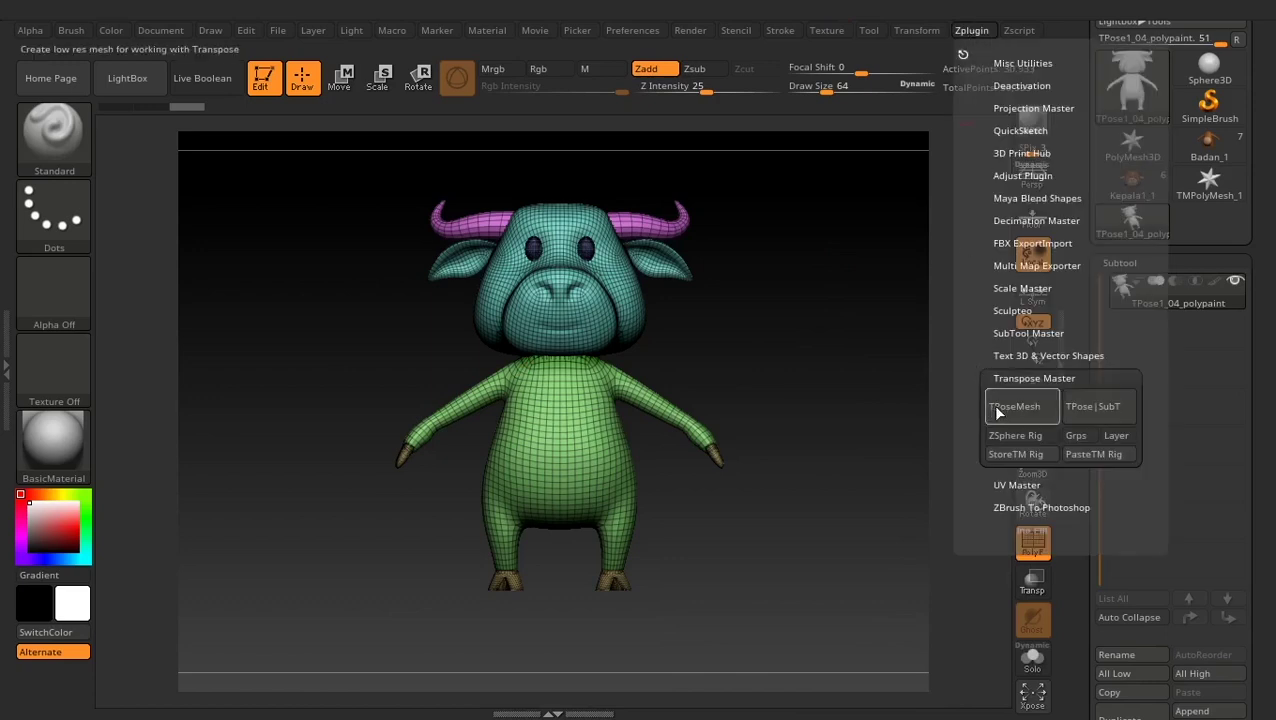
- Zoom in and draw a lasso mask around the bull's right arm
scroll(803, 351, "up", 1)
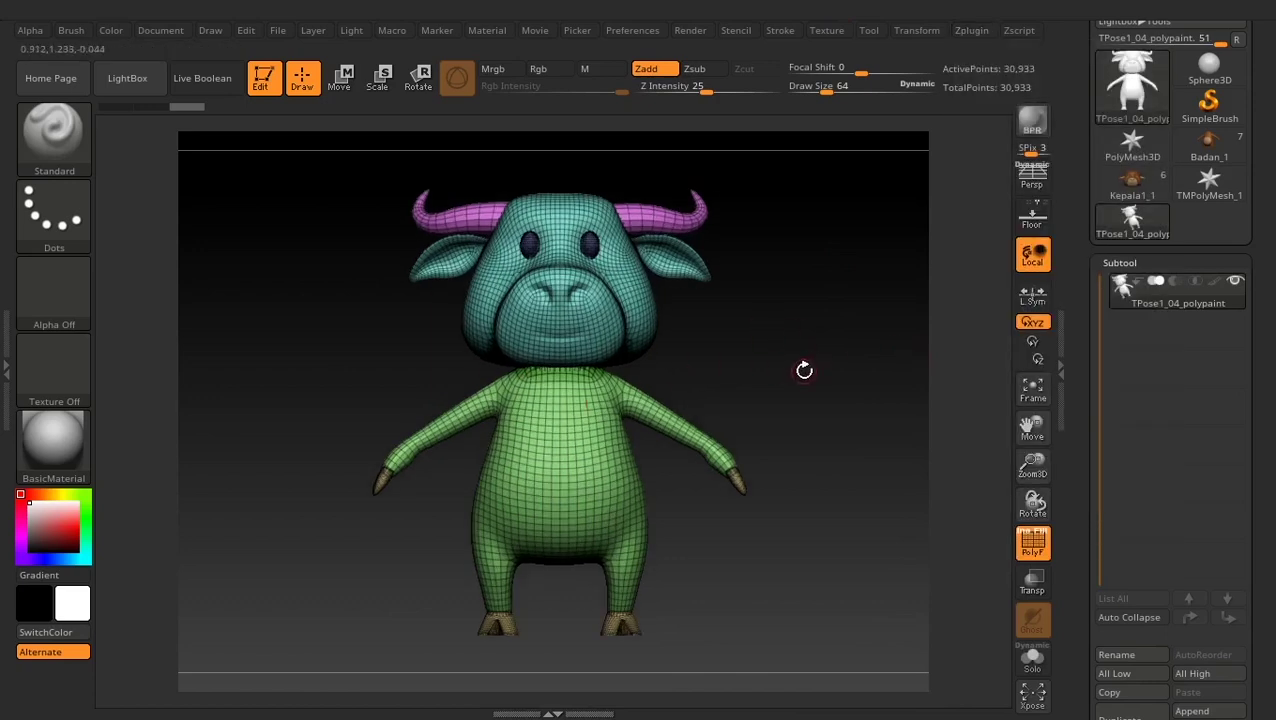
scroll(809, 370, "up", 2)
scroll(809, 384, "up", 1)
scroll(775, 365, "down", 2)
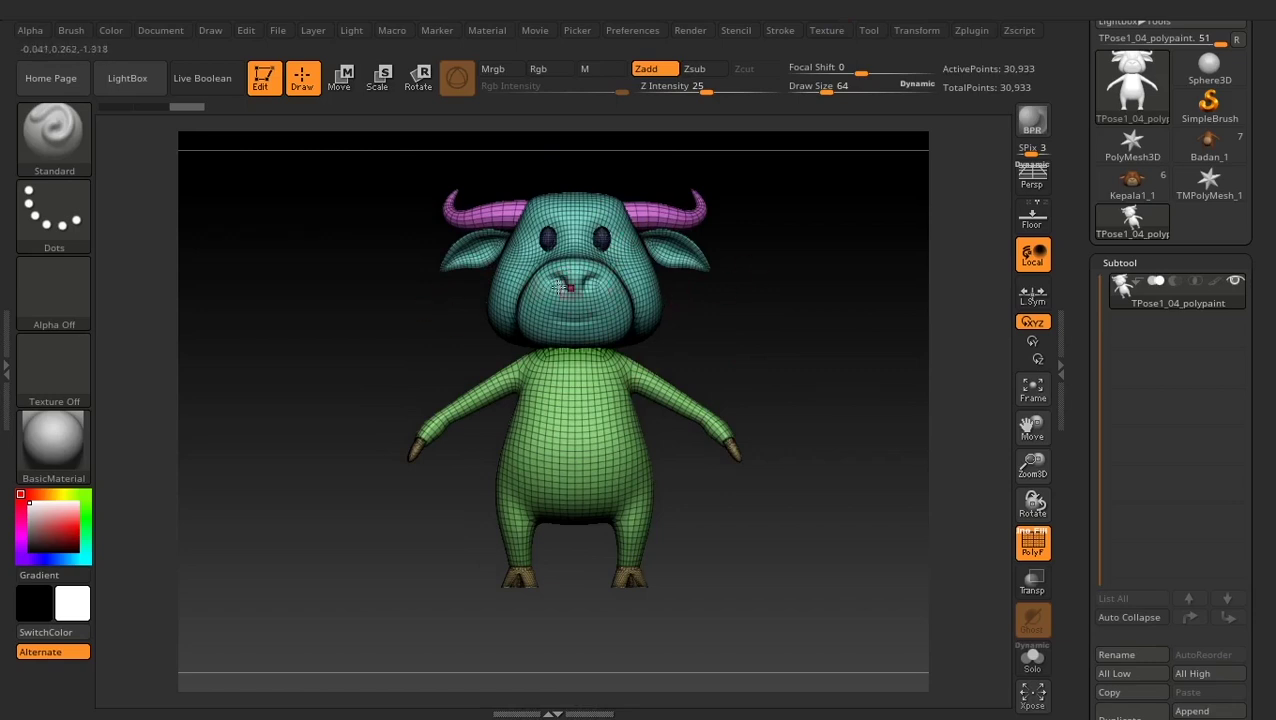
left_click_drag(772, 426, 790, 413)
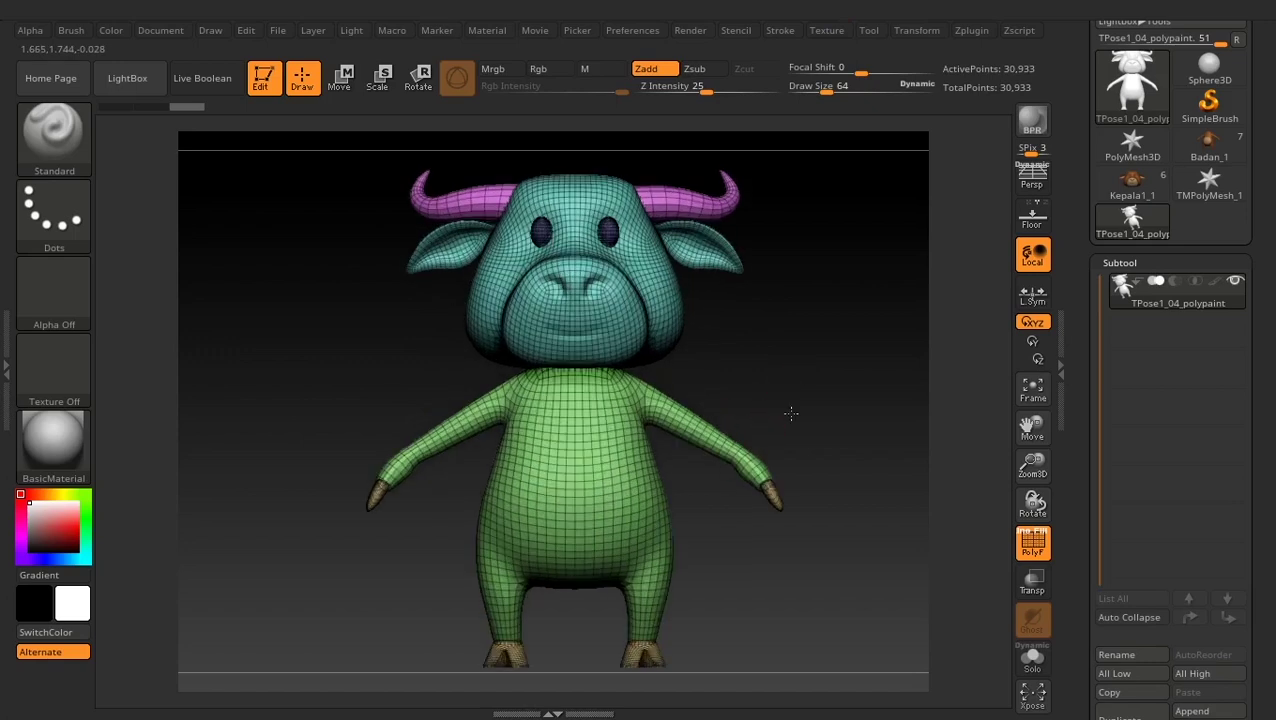
mouse_move(770, 500)
left_mouse_down("ctrl")
mouse_move(720, 383)
mouse_move(700, 392)
left_mouse_up("ctrl")
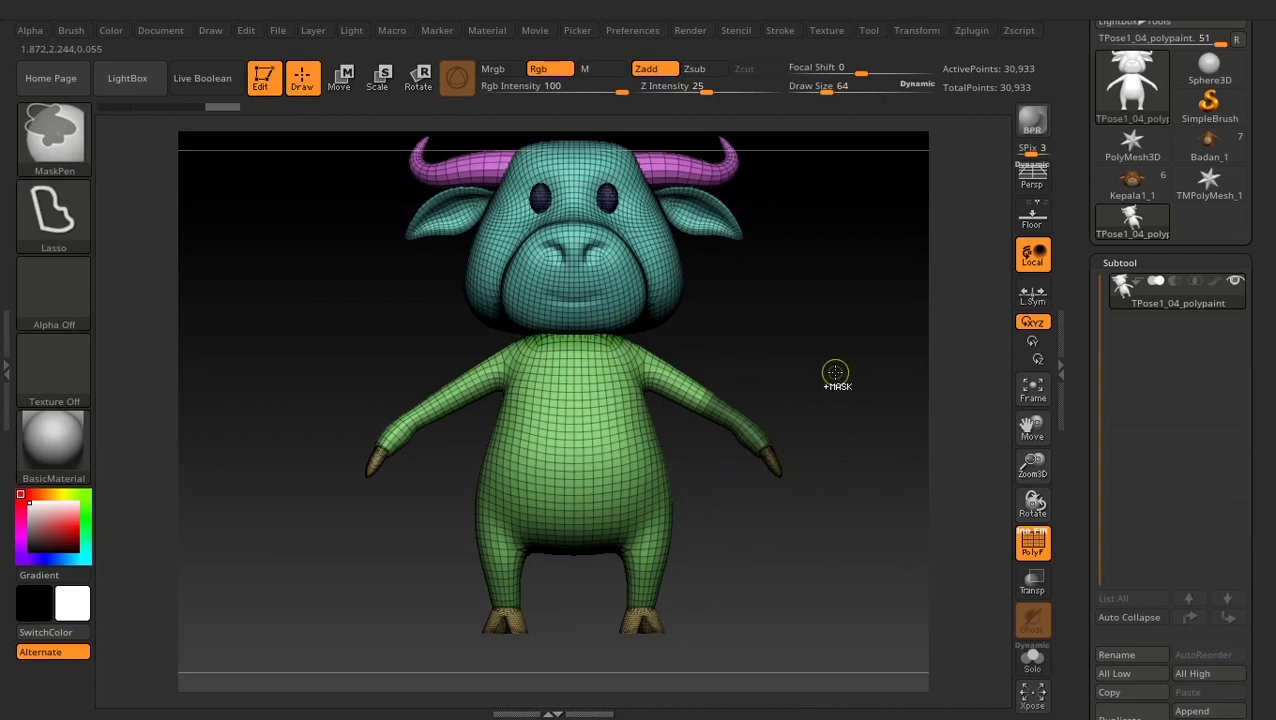
- Lasso-mask the right forearm, then invert the mask so only that forearm stays free
left_click(835, 372, "ctrl")
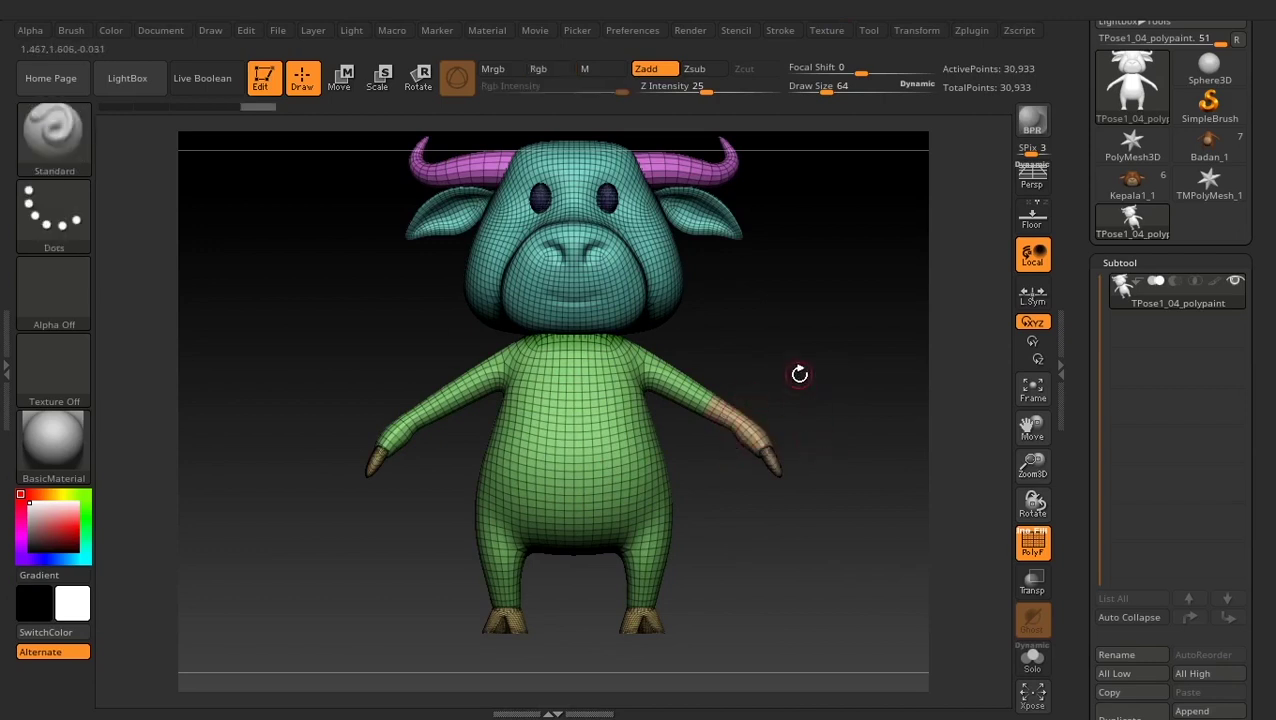
left_click_drag(800, 374, 709, 507, "alt")
left_click_drag(811, 404, 760, 306, "alt")
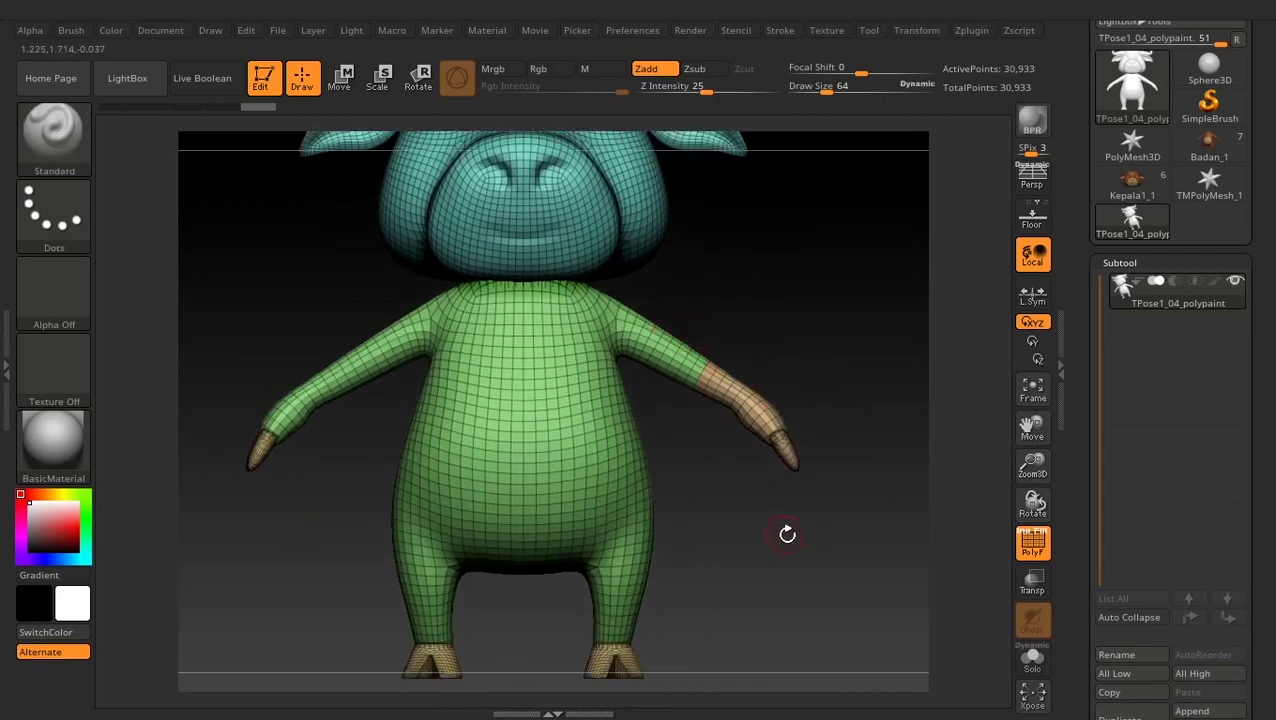
mouse_move(760, 521)
left_mouse_down("ctrl")
mouse_move(672, 283)
mouse_move(612, 345)
left_mouse_up("ctrl")
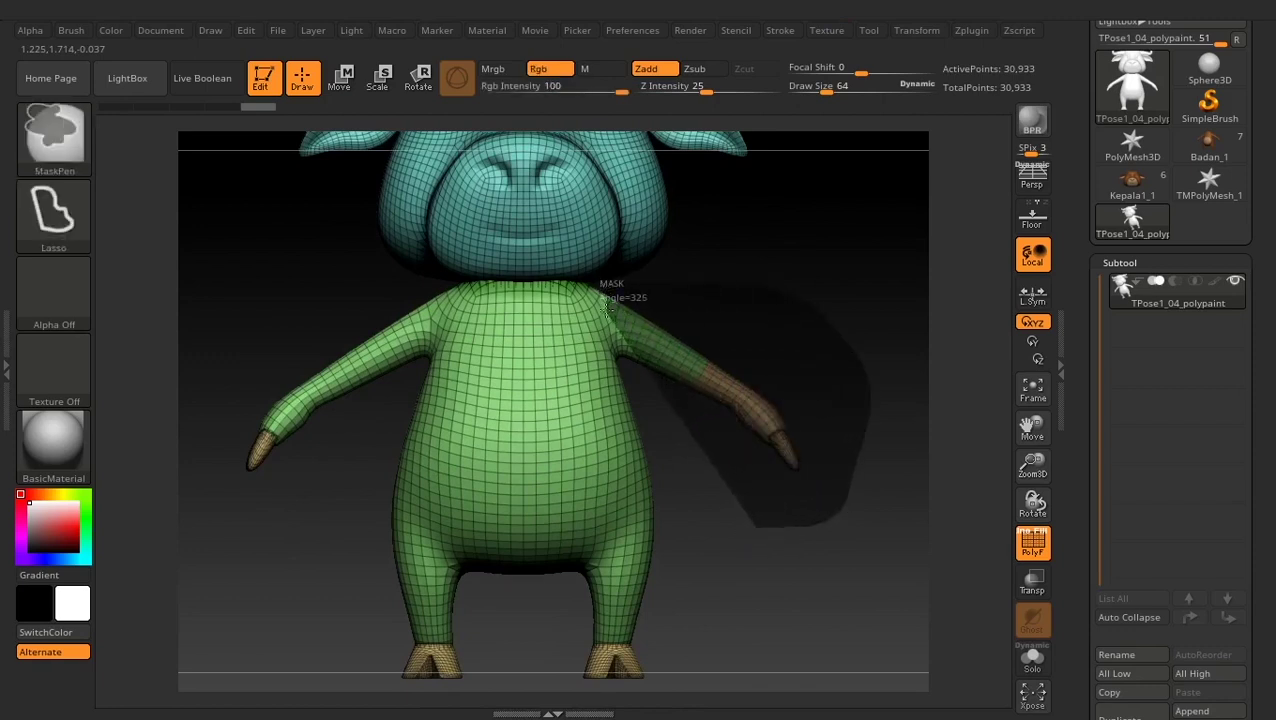
left_click_drag(649, 404, 650, 405, "ctrl")
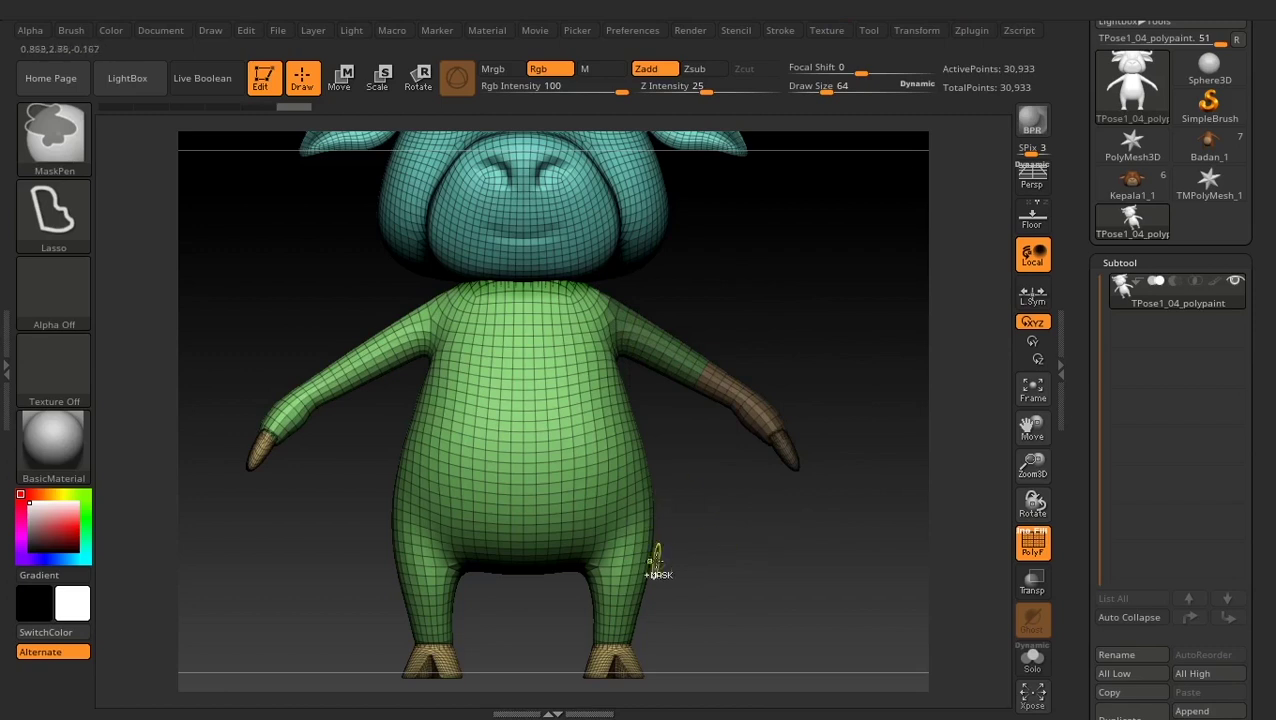
left_click(772, 300, "ctrl")
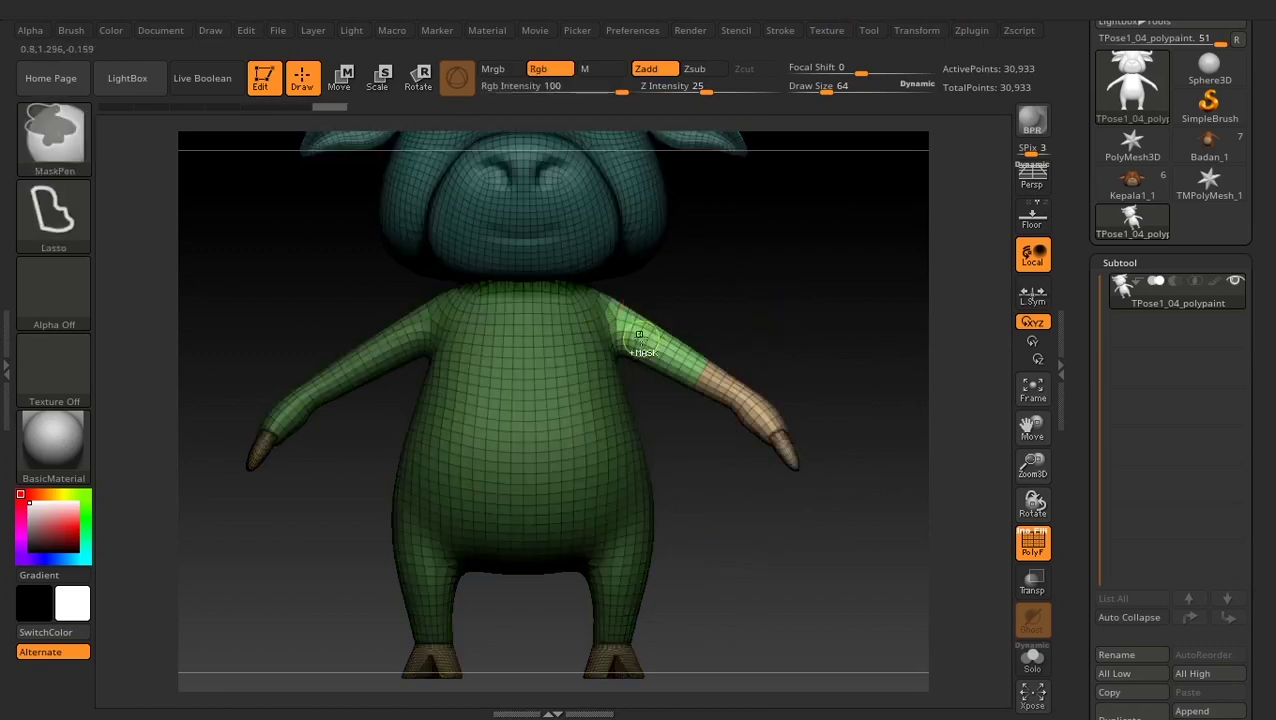
- Pivot the Transpose gizmo at the right shoulder and rotate the arm down to the side
left_click(339, 77)
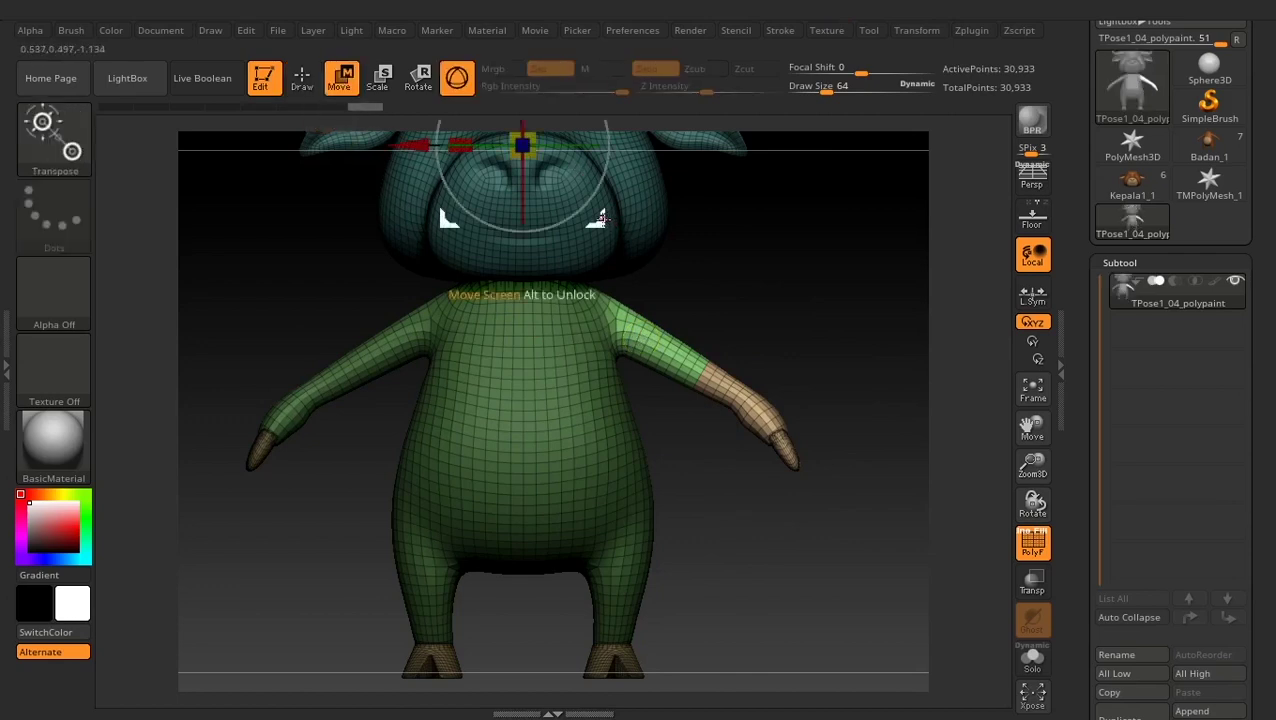
left_click(607, 318)
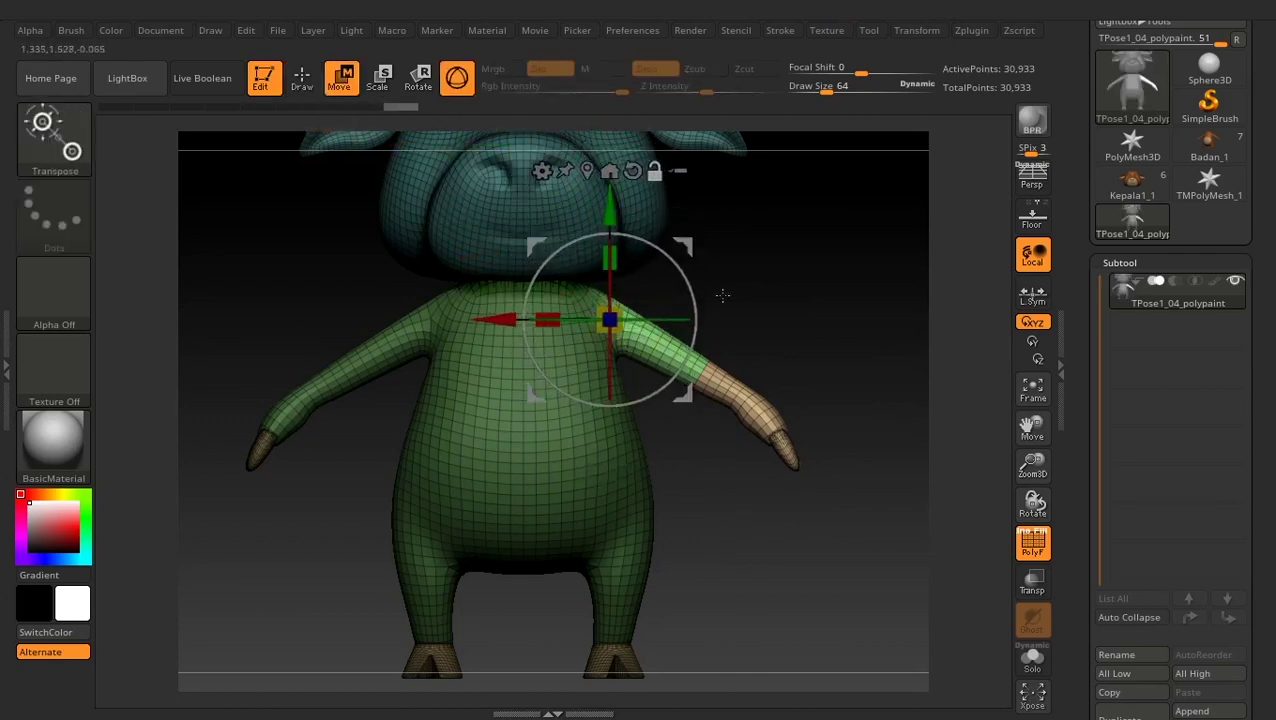
left_click_drag(718, 290, 704, 348)
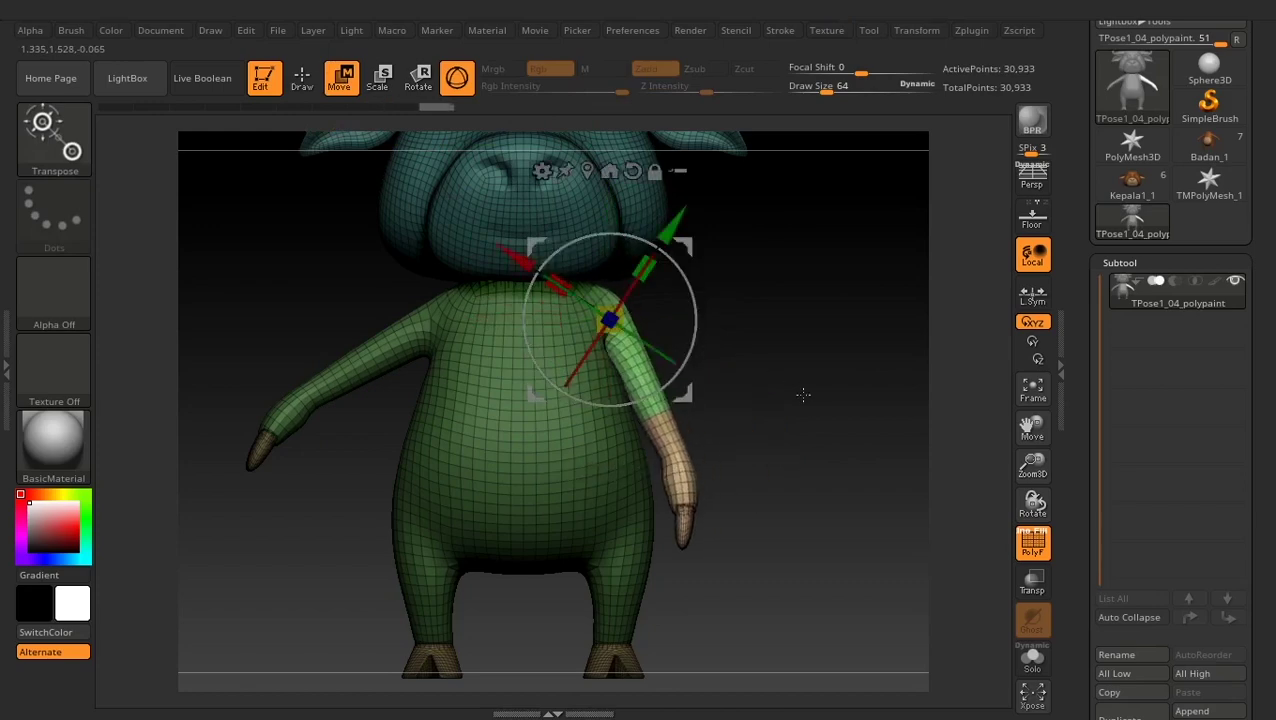
mouse_move(800, 393)
left_mouse_down()
mouse_move(740, 441)
mouse_move(693, 440)
mouse_move(749, 441)
left_mouse_up()
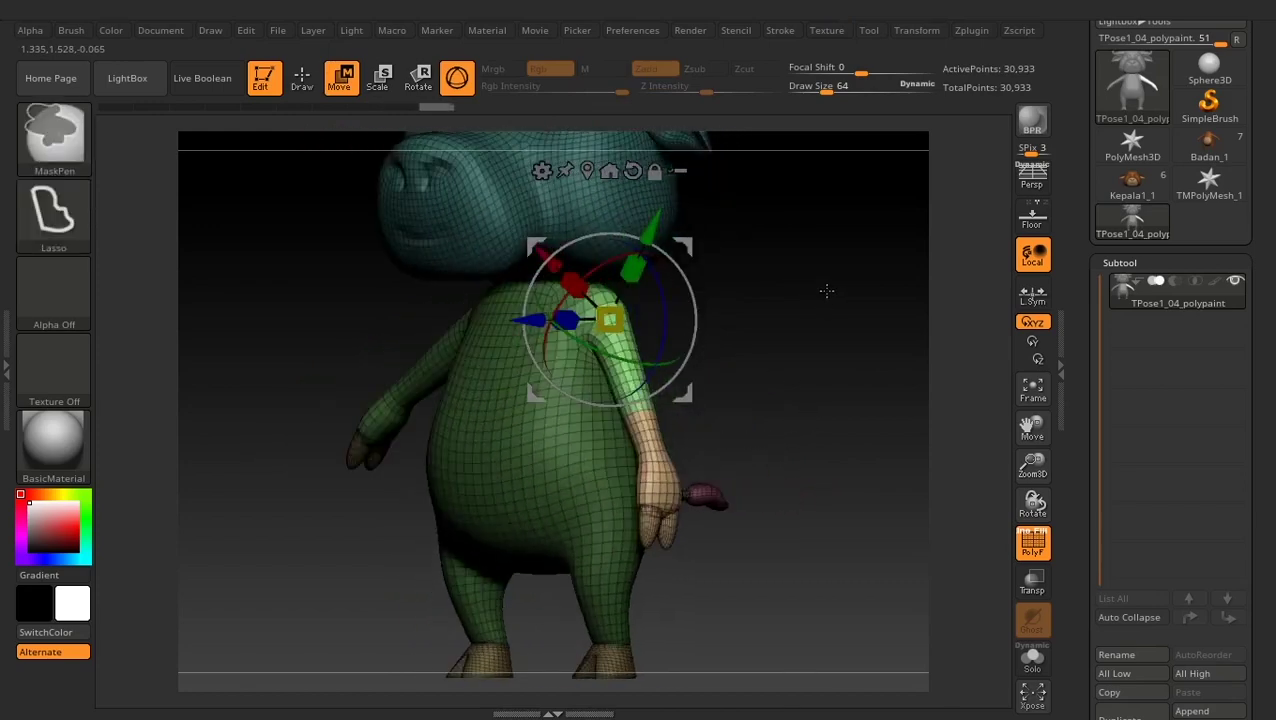
- Orbit back to the front, switch to Draw mode, and zoom into the armpit
mouse_move(826, 288)
left_mouse_down()
mouse_move(749, 313)
mouse_move(798, 351)
left_mouse_up()
key("q")
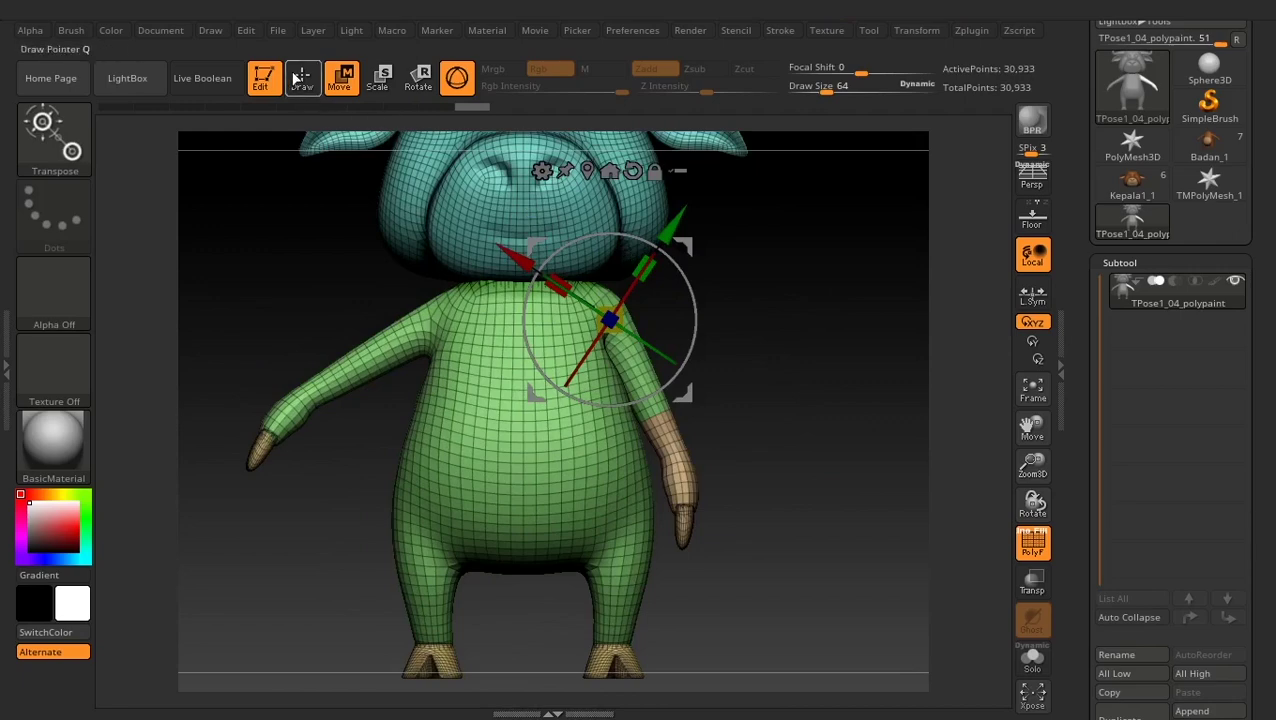
mouse_move(726, 262)
left_mouse_down("alt")
mouse_move(797, 481)
mouse_move(818, 383)
left_mouse_up("alt")
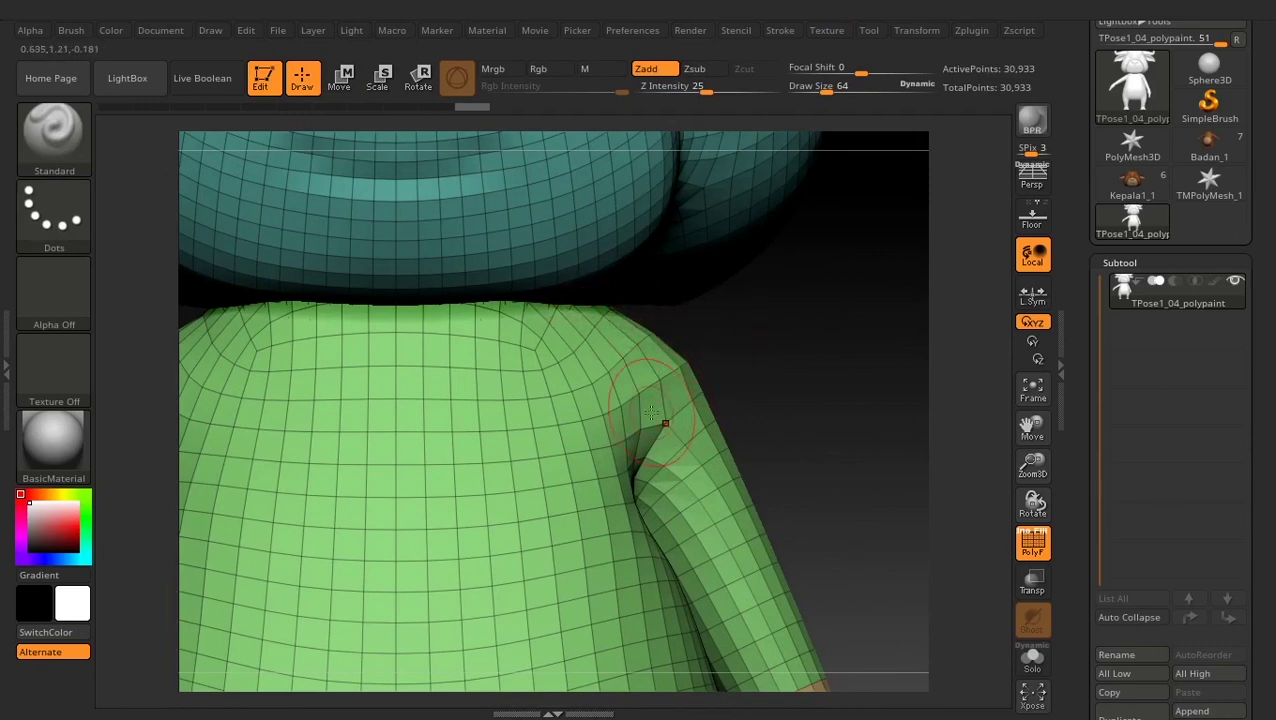
- Select the Move Topological brush and set its draw size to 159
key("b")
key("m")
key("t")
key("space")
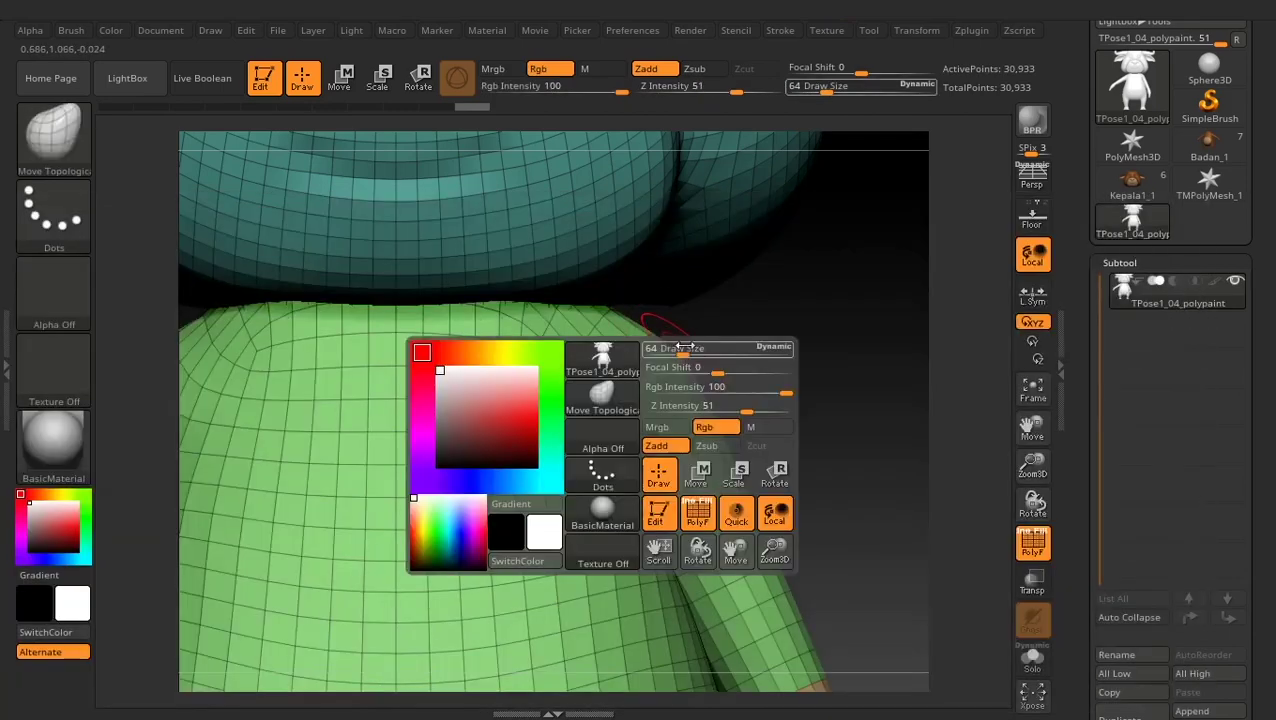
mouse_move(668, 357)
left_mouse_down()
mouse_move(690, 357)
mouse_move(669, 344)
left_mouse_up()
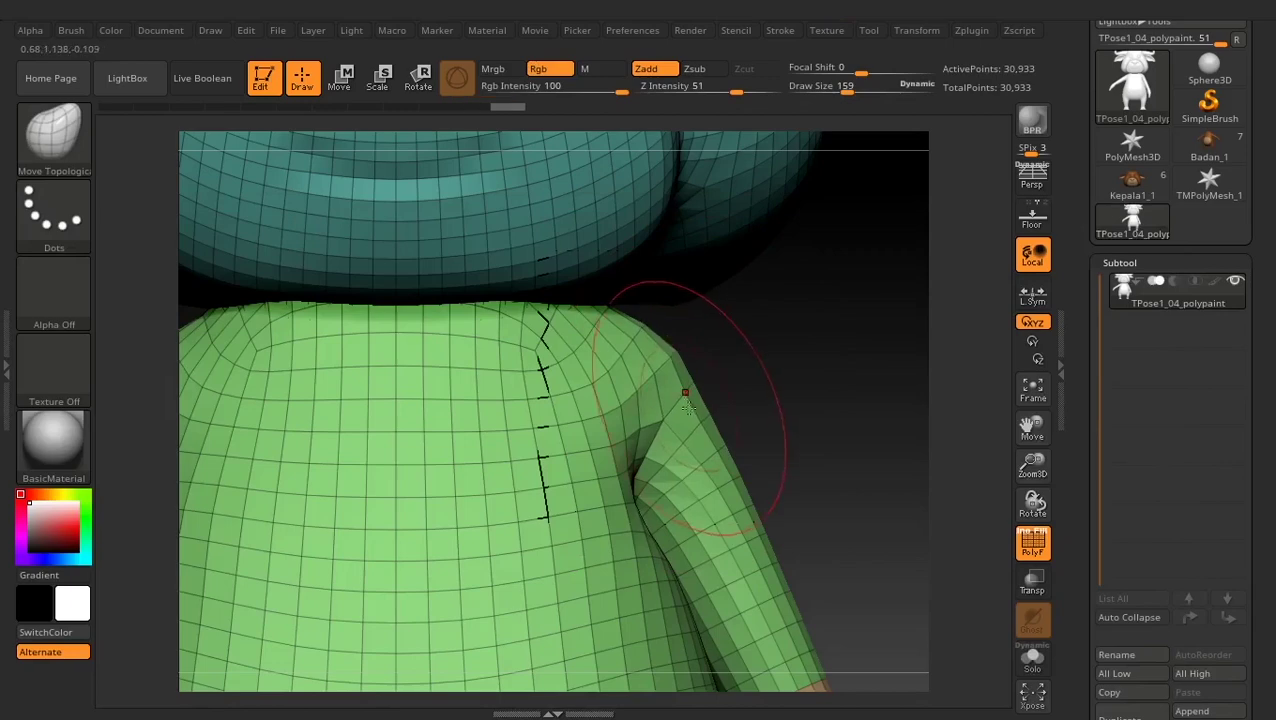
- Push the armpit fold into a smoother shape, then smooth it at Z Intensity 22
mouse_move(834, 433)
left_mouse_down()
mouse_move(768, 441)
mouse_move(706, 492)
left_mouse_up()
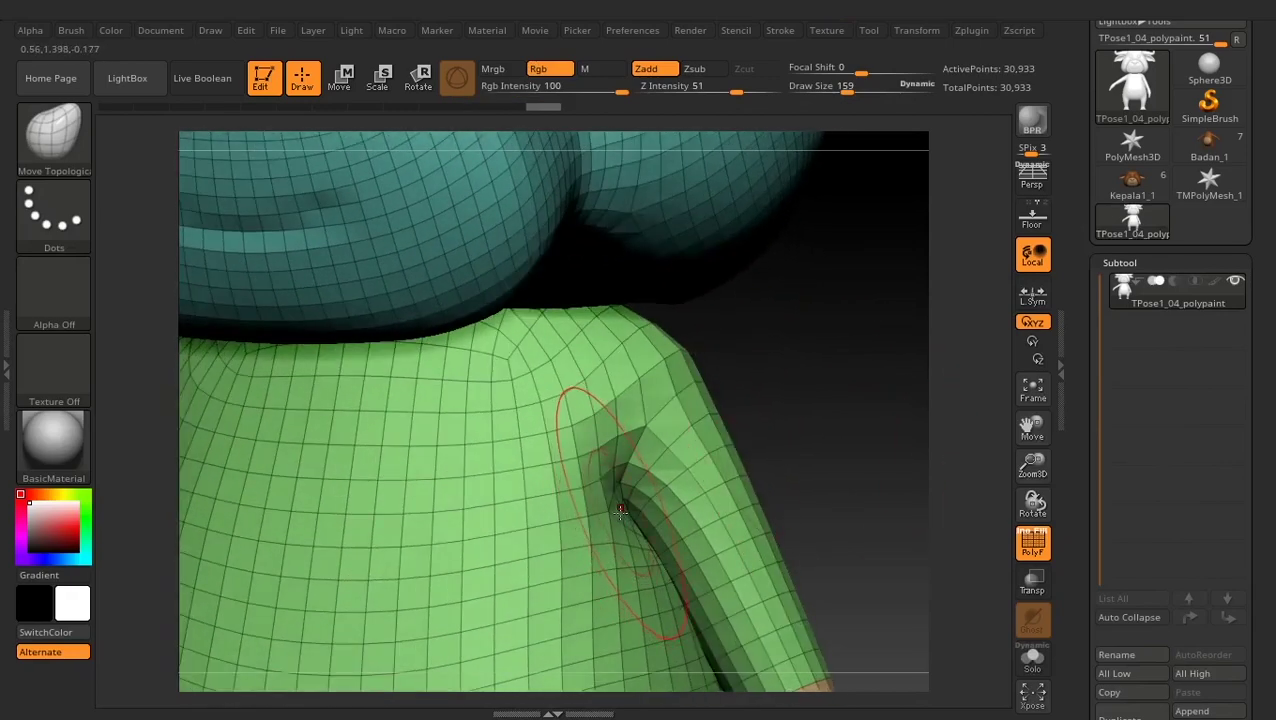
left_click_drag(620, 509, 740, 490)
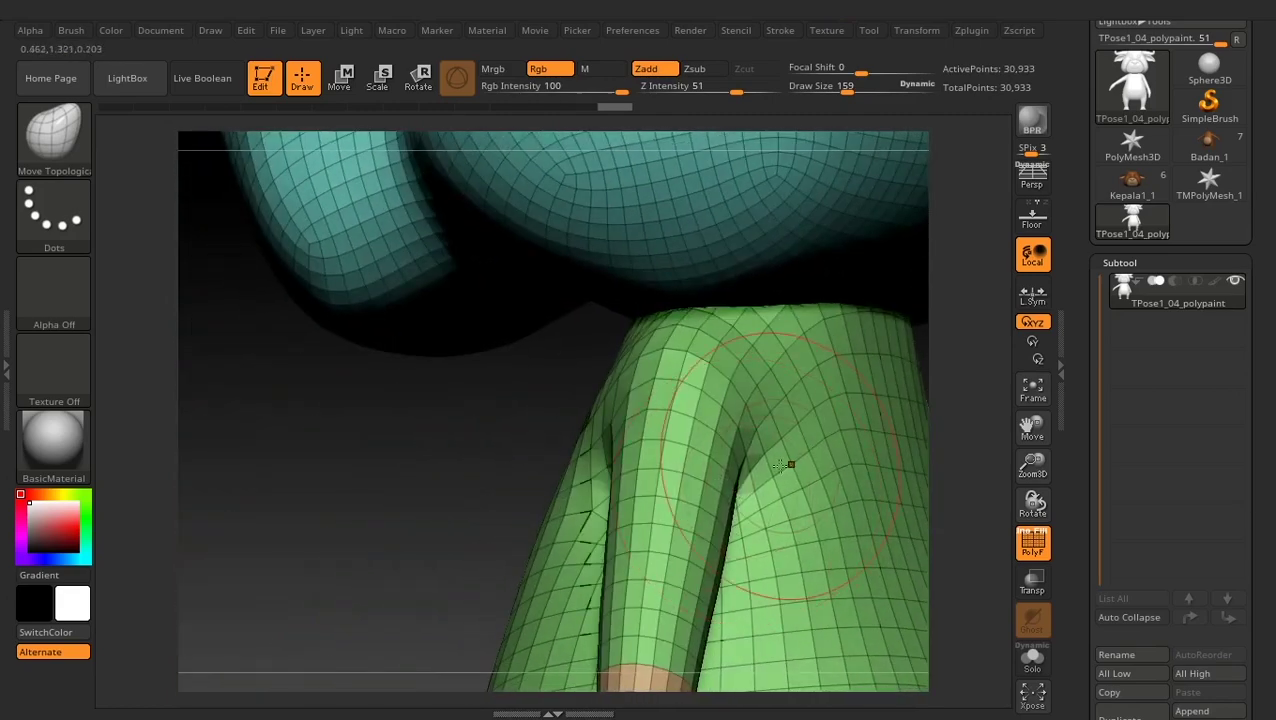
key("shift")
left_click_drag(765, 91, 700, 91)
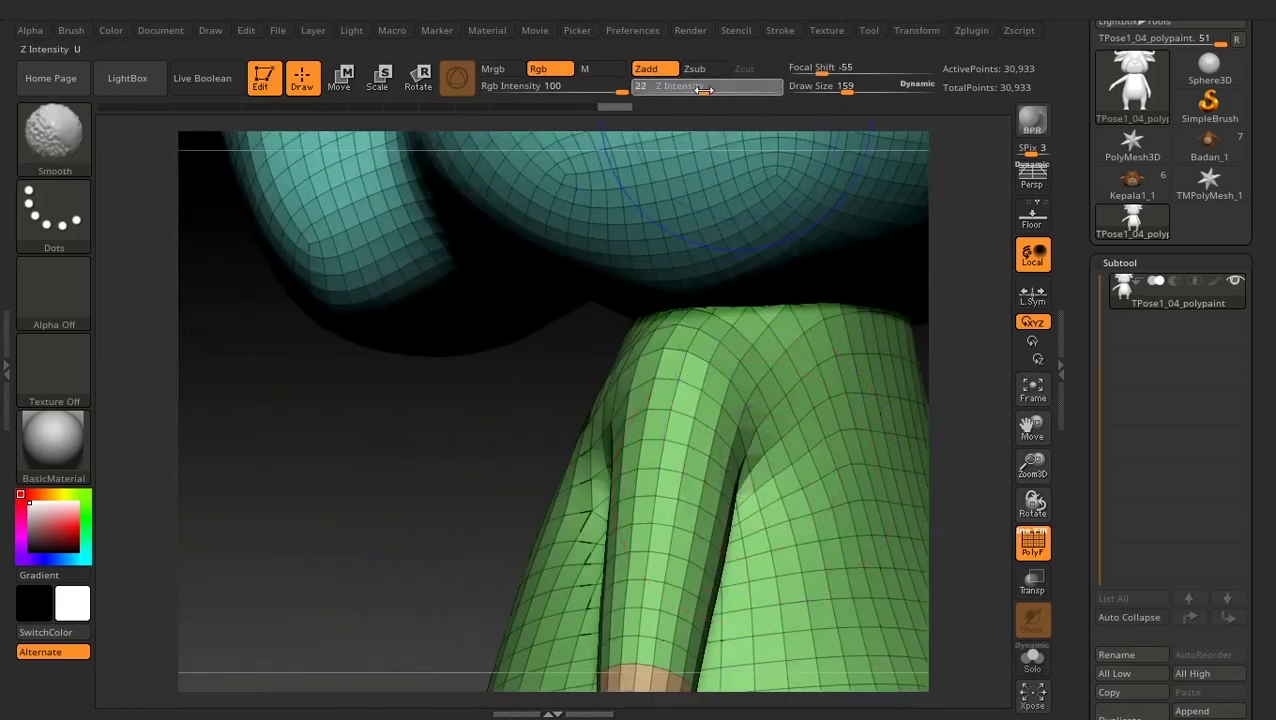
left_click_drag(698, 512, 767, 455, "shift")
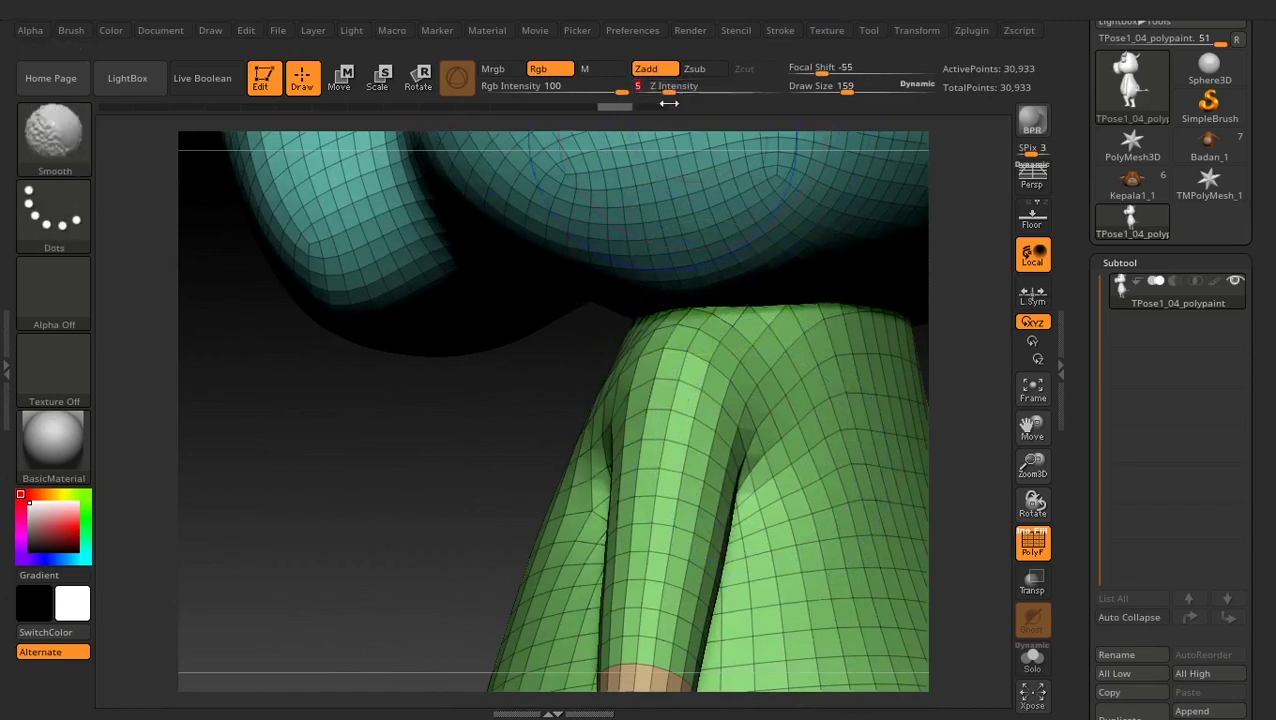
mouse_move(860, 270)
left_mouse_down()
mouse_move(845, 447)
mouse_move(869, 436)
mouse_move(830, 421)
mouse_move(840, 372)
left_mouse_up()
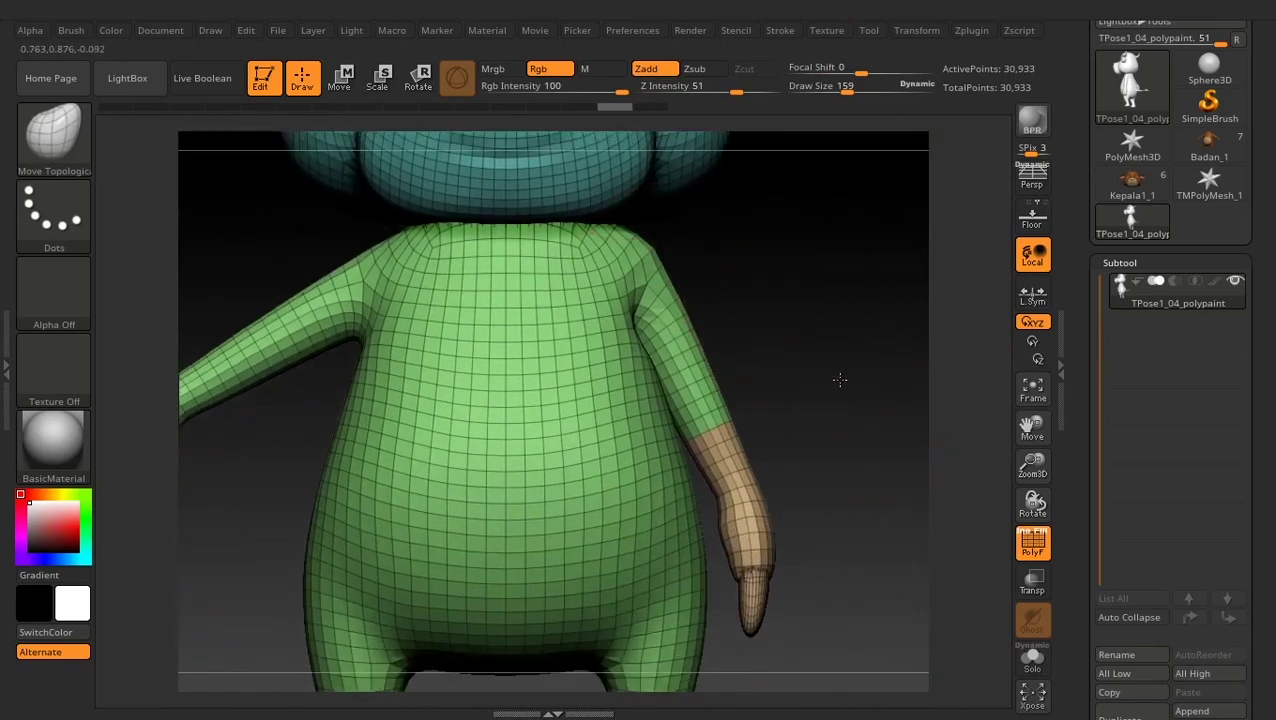
- Lasso-mask around the outstretched forearm and invert the mask so only the forearm moves
mouse_move(821, 330)
left_mouse_down()
mouse_move(382, 313)
mouse_move(567, 305)
mouse_move(406, 316)
left_mouse_up()
left_click_drag(484, 620, 491, 289, "ctrl")
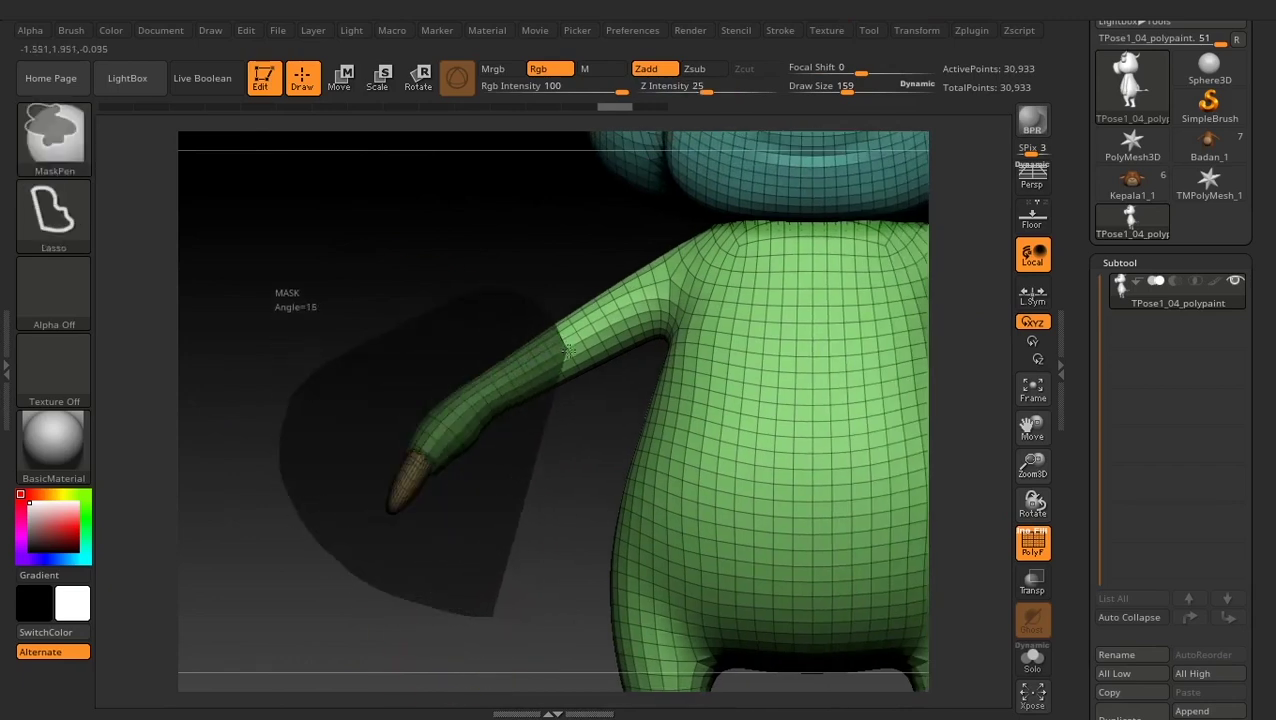
left_click_drag(491, 289, 490, 610, "ctrl")
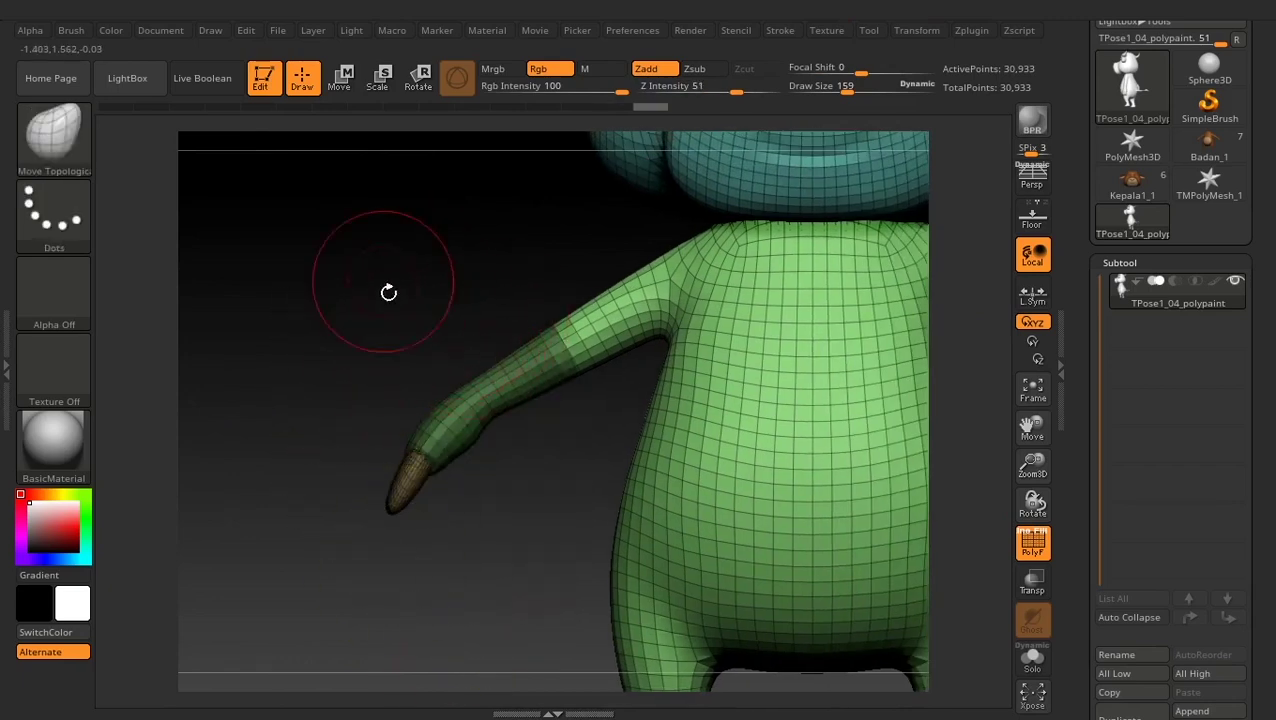
left_click_drag(390, 293, 601, 355)
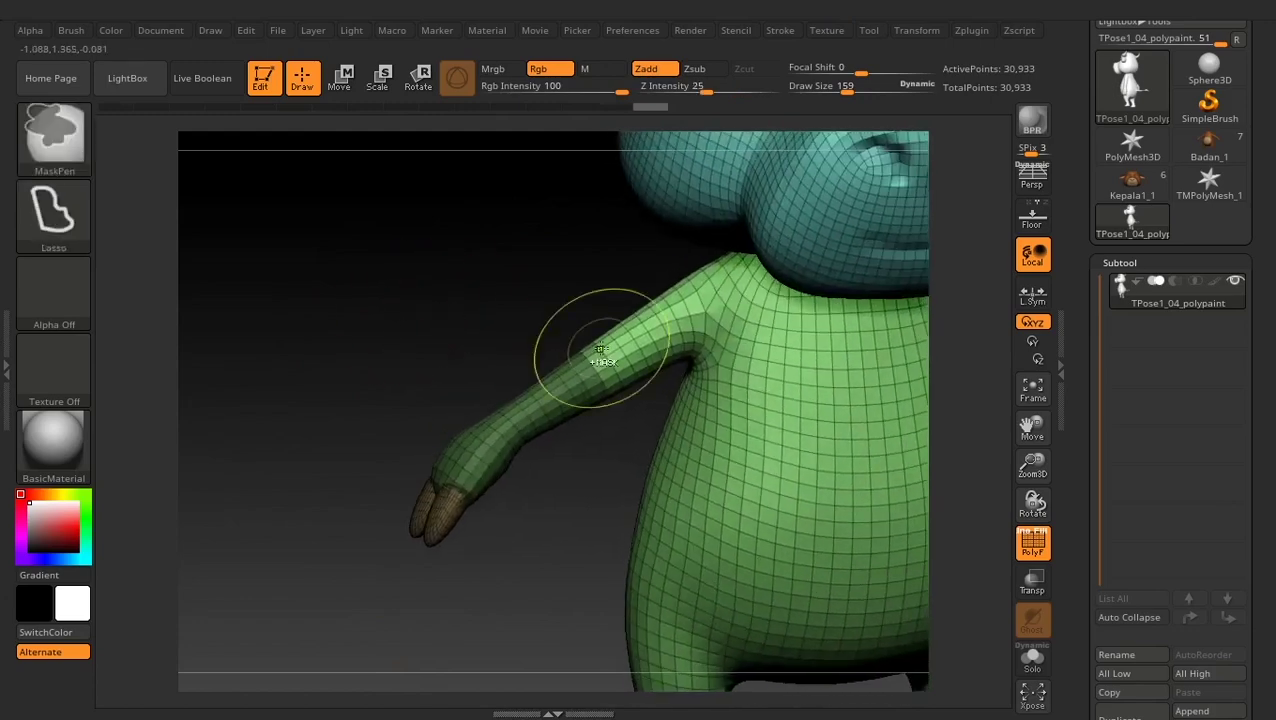
left_click(550, 529, "ctrl")
- Place the Transpose gizmo on the arm, reset it to world axes, and pivot at the elbow
key("w")
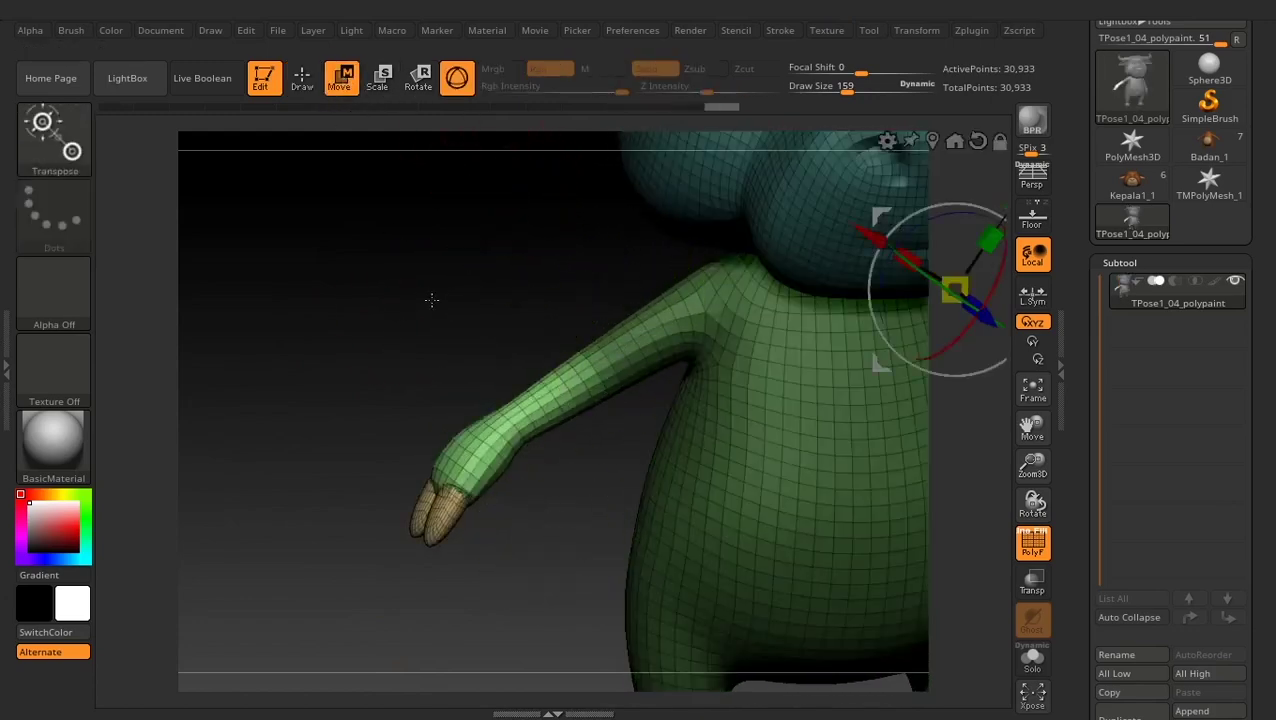
mouse_move(428, 299)
left_mouse_down()
mouse_move(379, 219)
mouse_move(423, 263)
mouse_move(481, 250)
mouse_move(740, 500)
left_mouse_up()
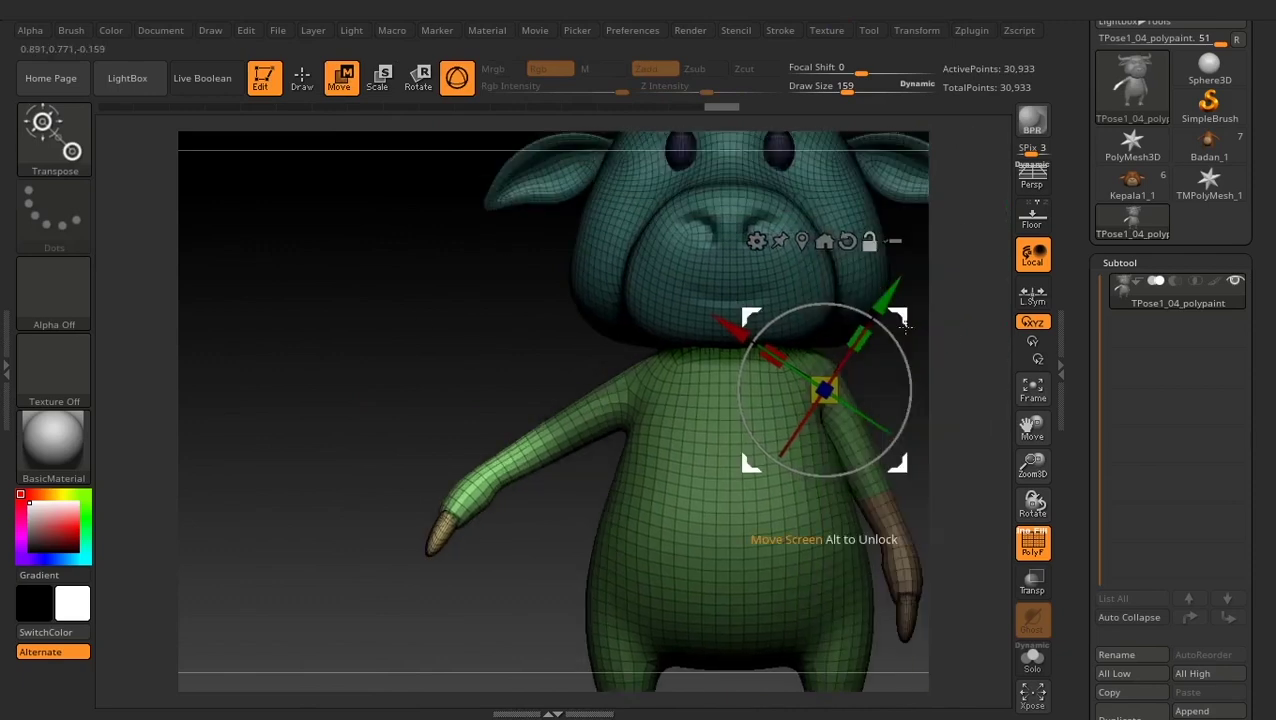
left_click(558, 443)
left_click(580, 294)
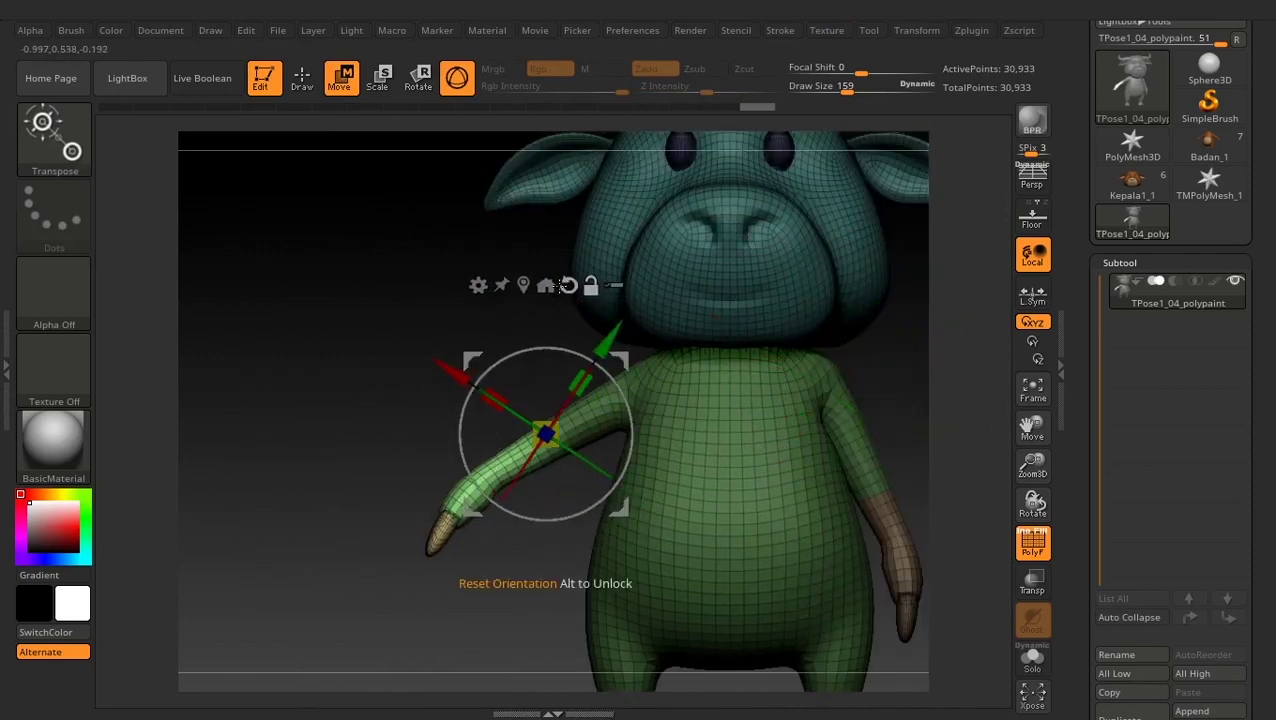
left_click_drag(394, 324, 520, 330, "alt")
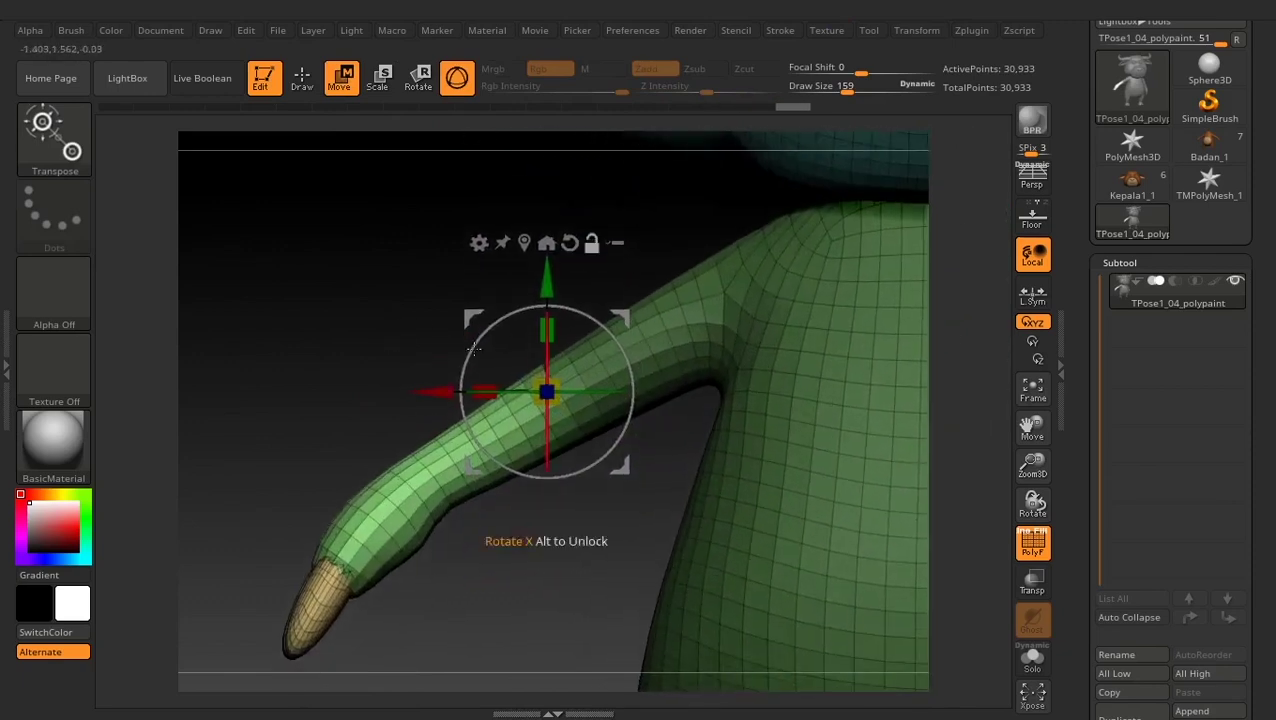
left_click_drag(614, 352, 620, 335)
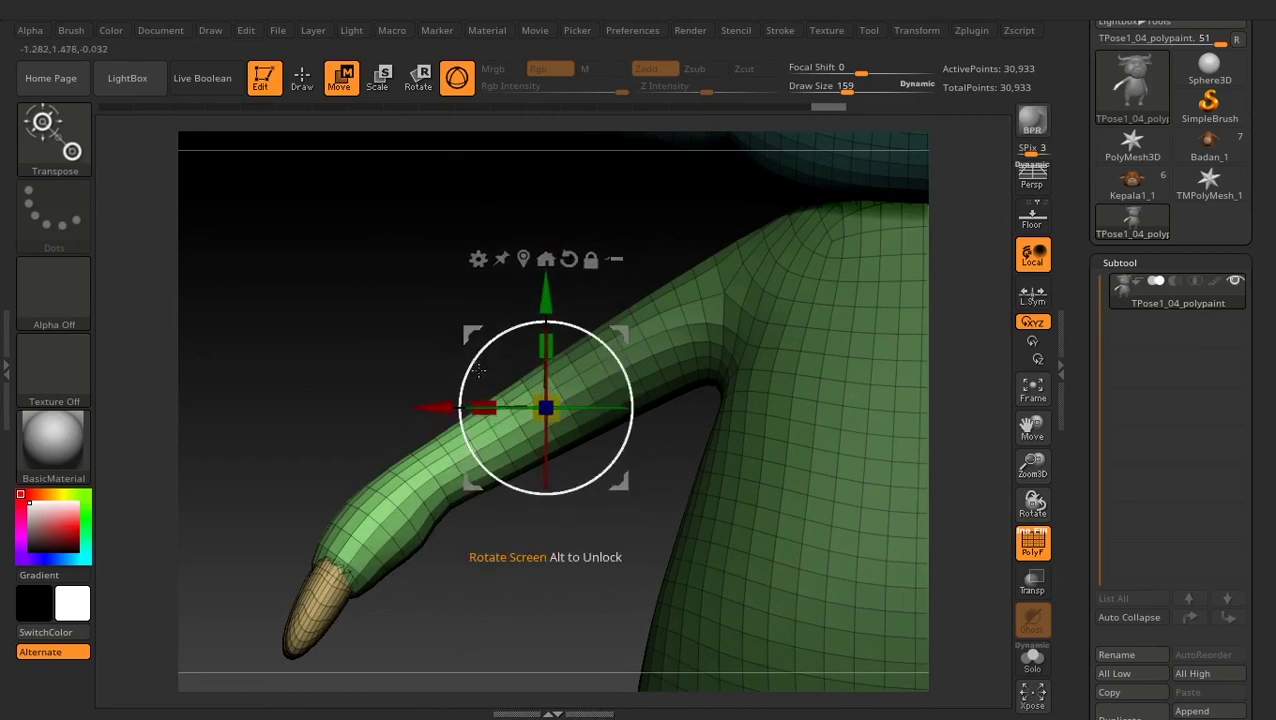
- Rotate the forearm down about 35 degrees so it hangs across the belly
mouse_move(462, 385)
left_mouse_down()
mouse_move(459, 412)
mouse_move(462, 400)
left_mouse_up()
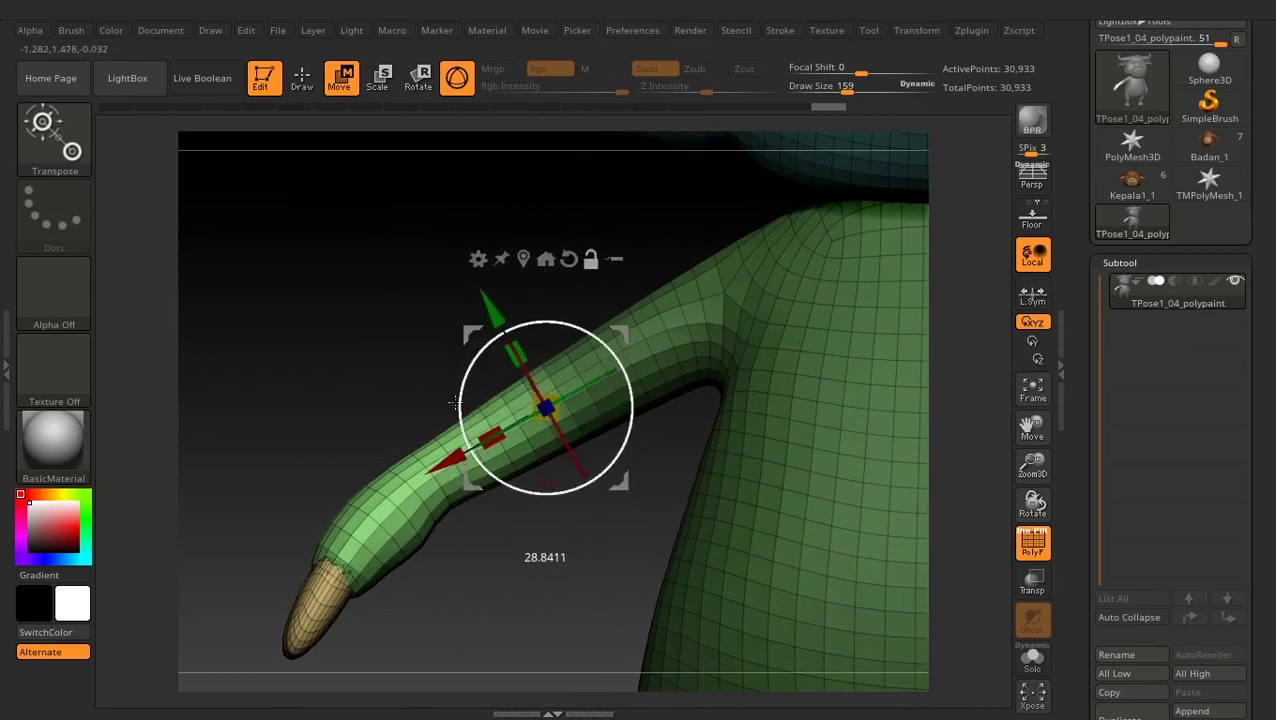
mouse_move(239, 367)
left_mouse_down()
mouse_move(346, 435)
mouse_move(342, 484)
left_mouse_up()
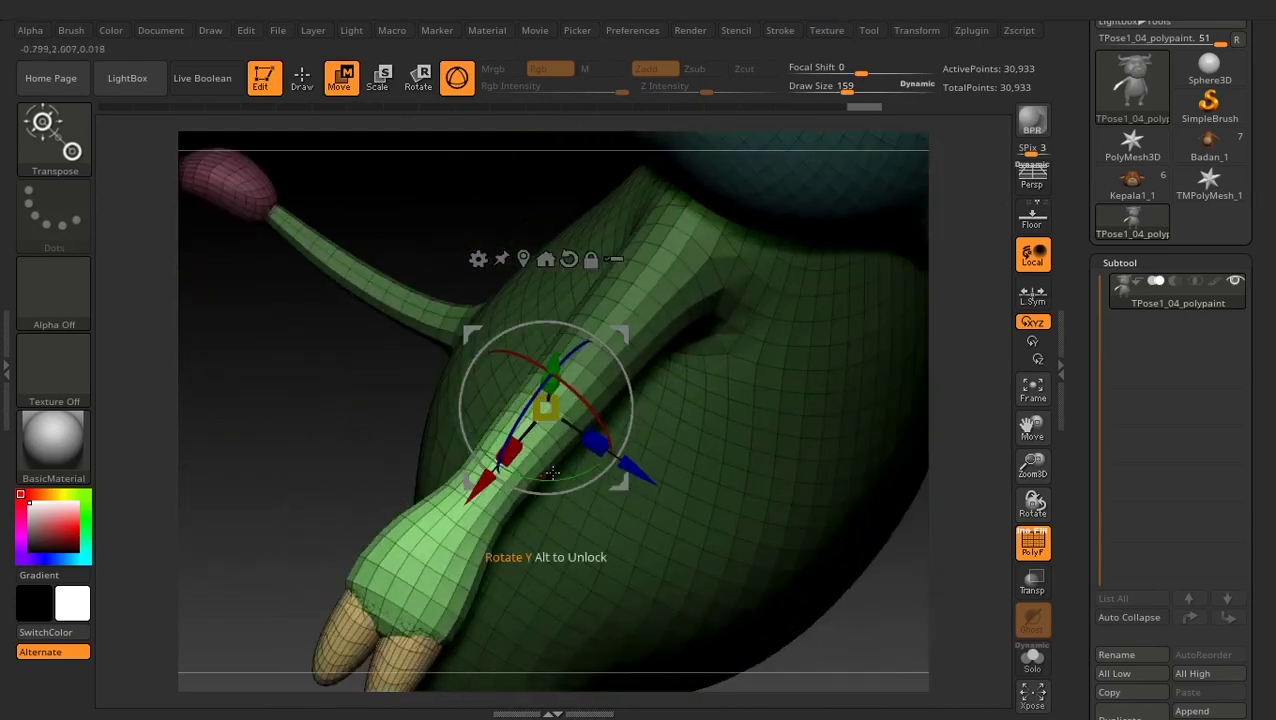
mouse_move(556, 474)
left_mouse_down()
mouse_move(731, 376)
mouse_move(700, 400)
left_mouse_up()
mouse_move(390, 460)
left_mouse_down()
mouse_move(366, 492)
mouse_move(434, 222)
left_mouse_up()
key("q")
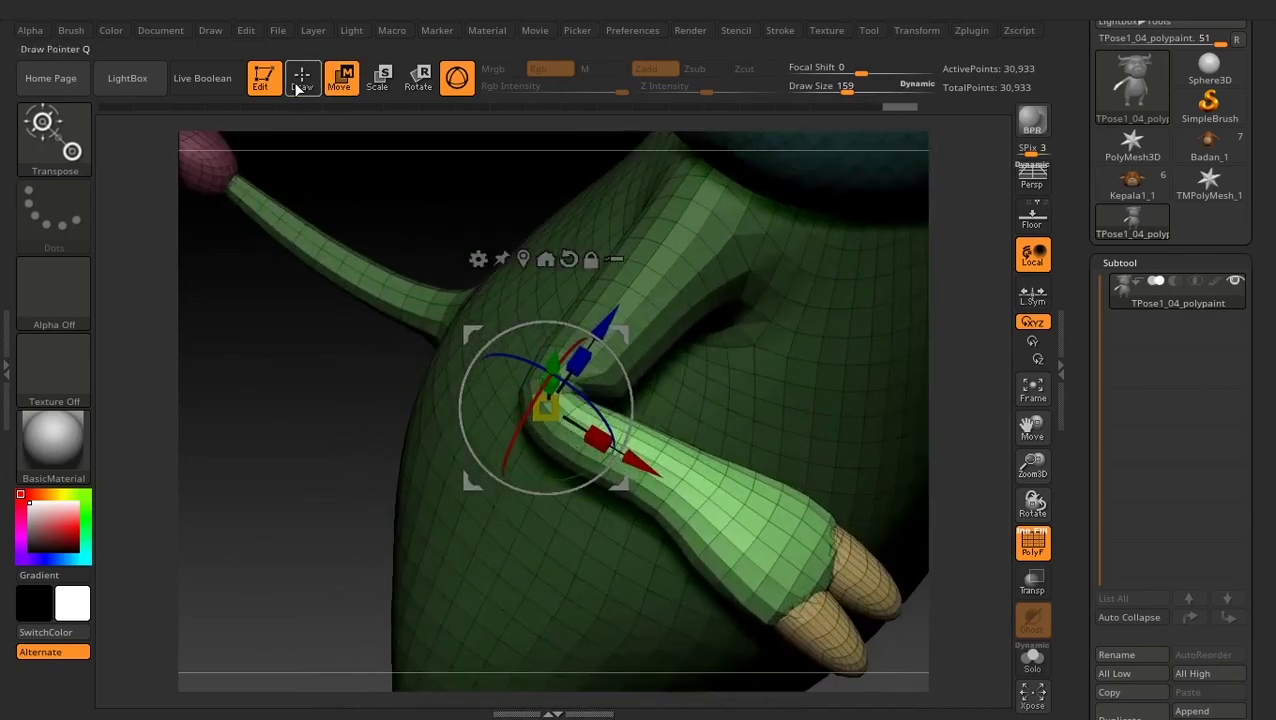
left_click_drag(397, 406, 399, 429)
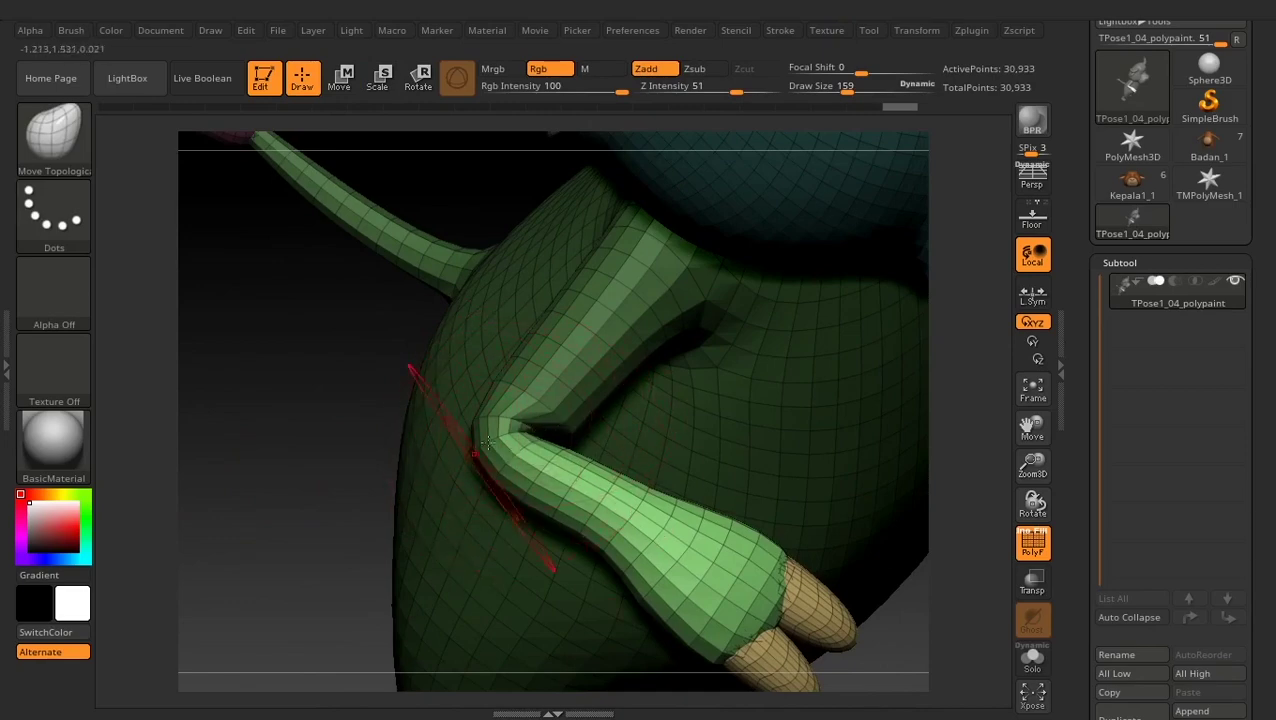
- Set the brush size to 76 while viewing the bent elbow
mouse_move(379, 456)
left_mouse_down()
mouse_move(305, 396)
mouse_move(322, 358)
mouse_move(367, 339)
left_mouse_up()
mouse_move(364, 393)
left_mouse_down()
mouse_move(313, 535)
mouse_move(415, 518)
left_mouse_up()
key("space")
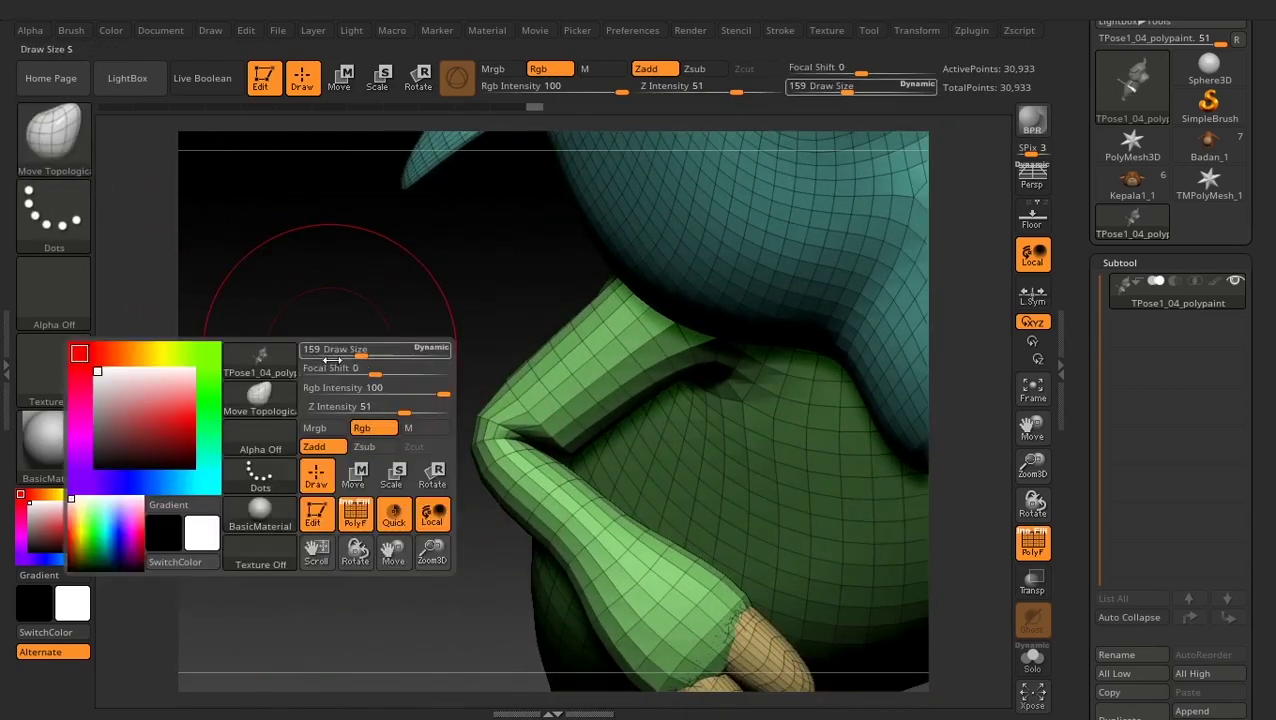
left_click_drag(362, 354, 347, 354)
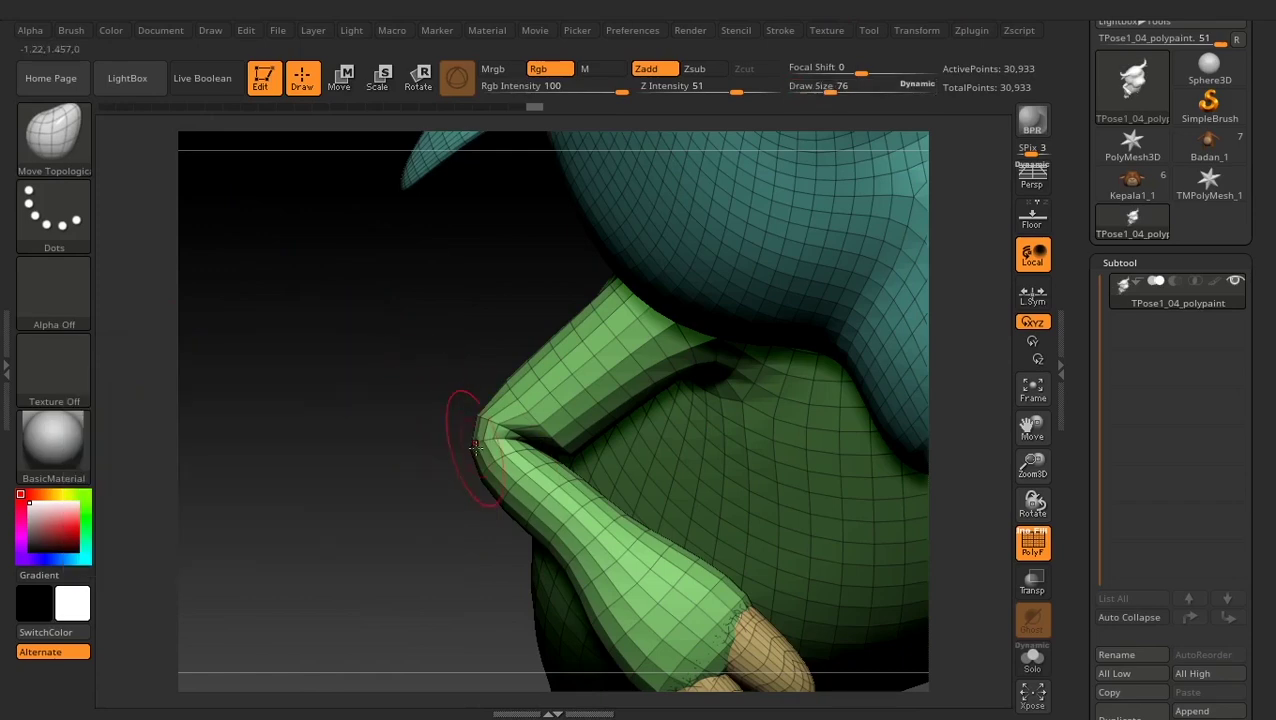
left_click_drag(430, 430, 468, 446)
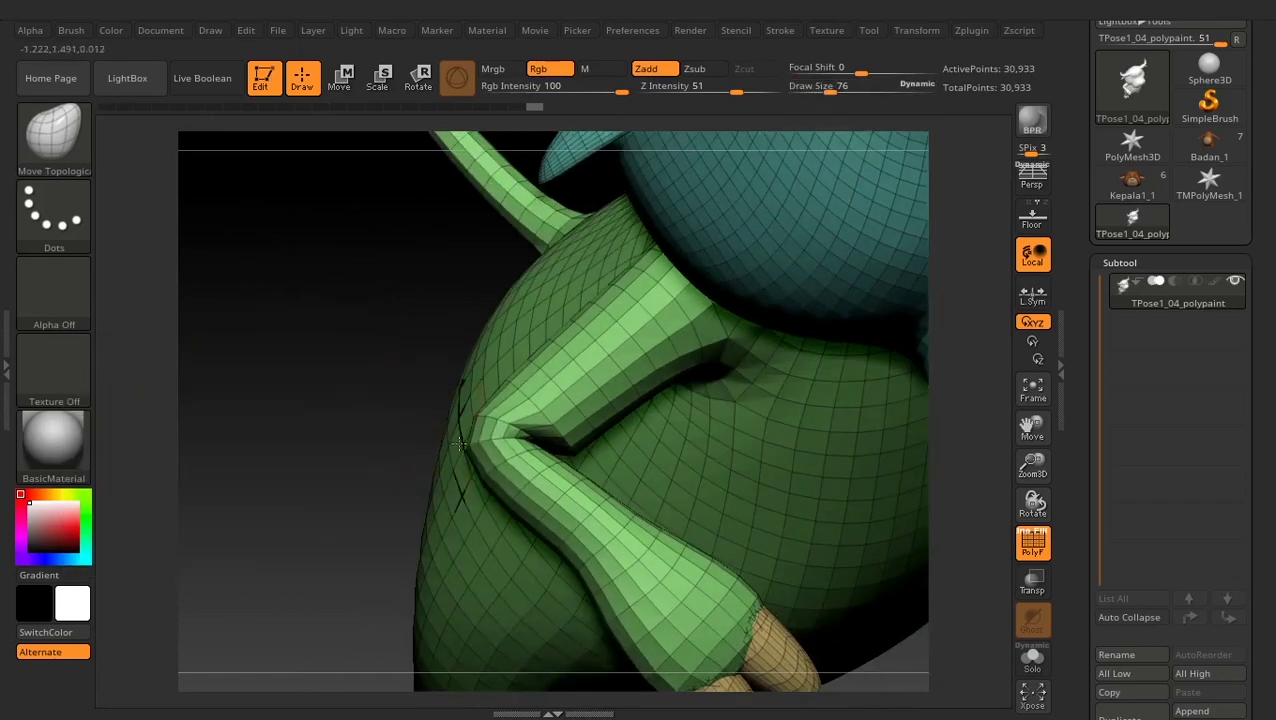
- Smooth the pinched inner crease of the bent elbow with Shift
right_click_drag(497, 428, 437, 383)
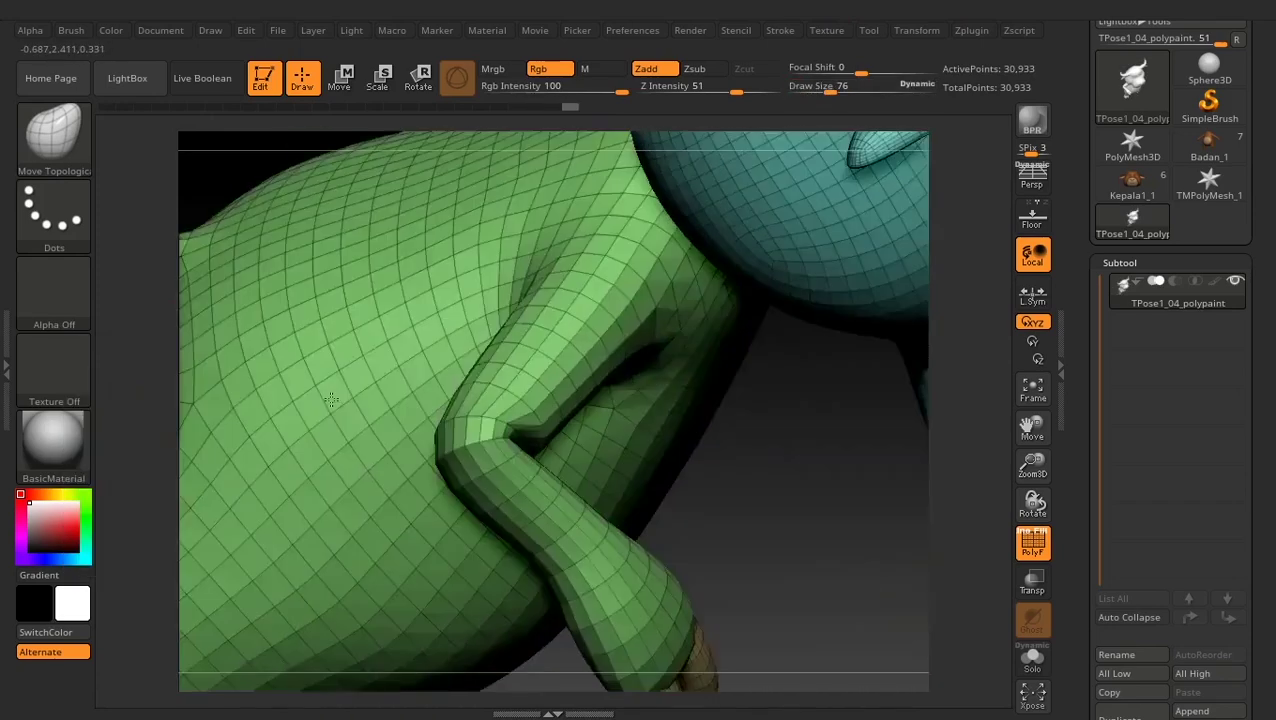
right_click_drag(521, 452, 630, 349)
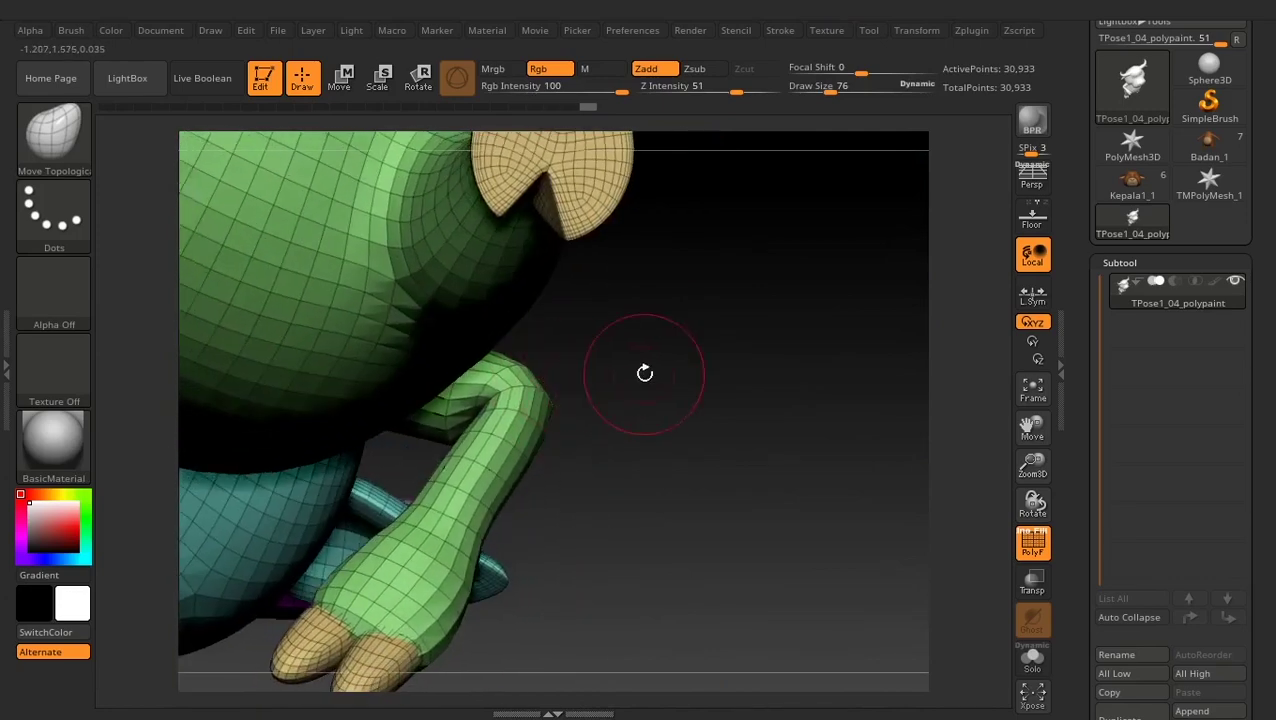
mouse_move(645, 373)
right_mouse_down()
mouse_move(438, 369)
mouse_move(419, 470)
right_mouse_up()
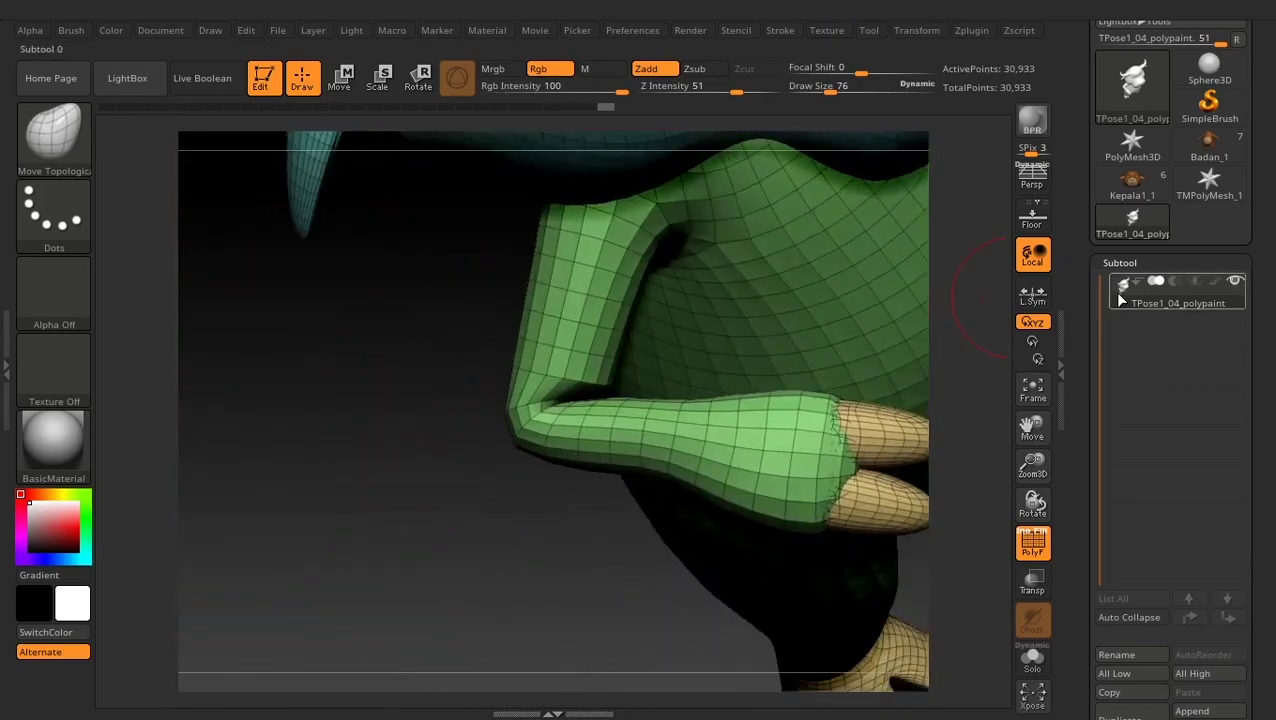
mouse_move(568, 354)
right_mouse_down()
mouse_move(421, 512)
mouse_move(441, 527)
mouse_move(527, 446)
right_mouse_up()
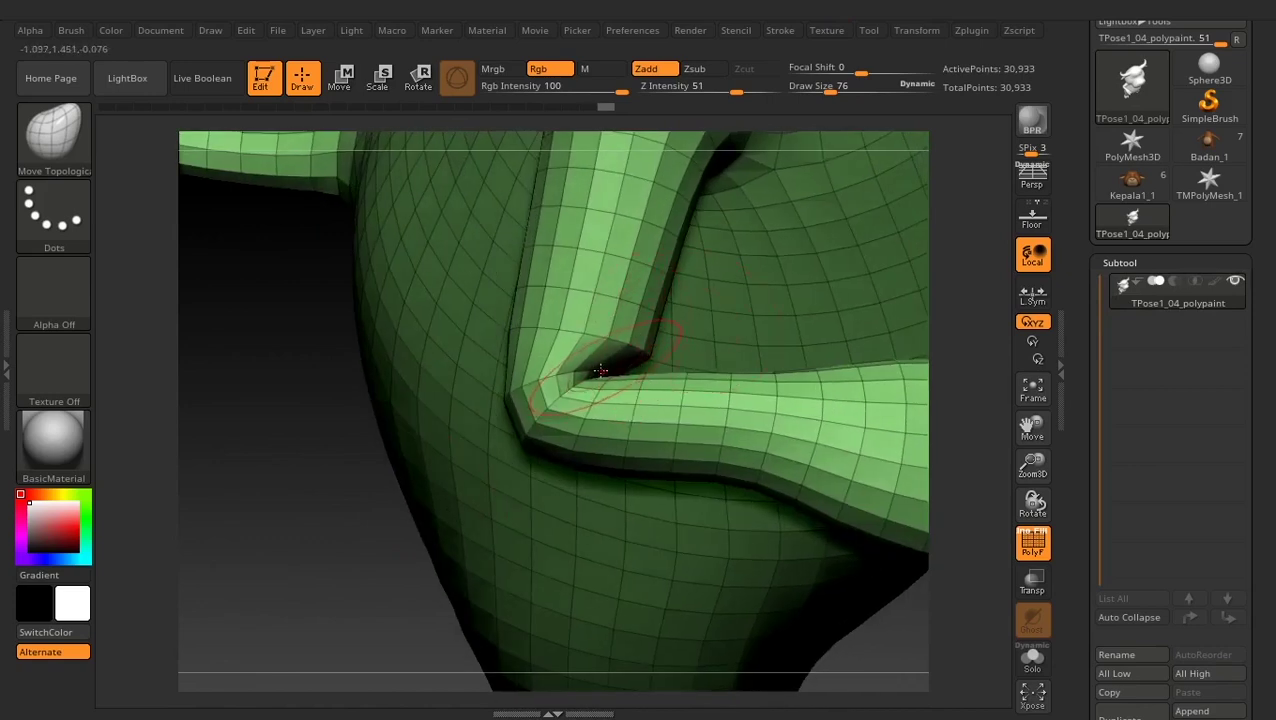
right_click_drag(281, 432, 679, 118)
key("shift")
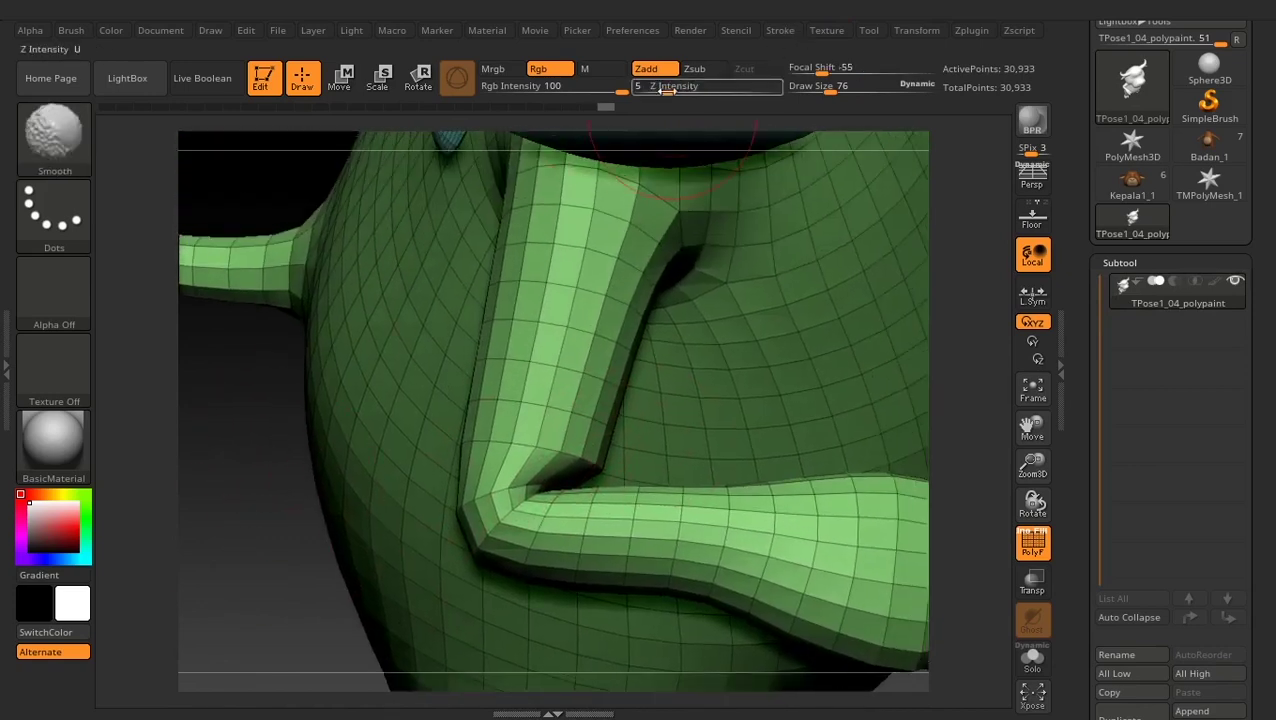
left_click_drag(557, 482, 560, 481, "shift")
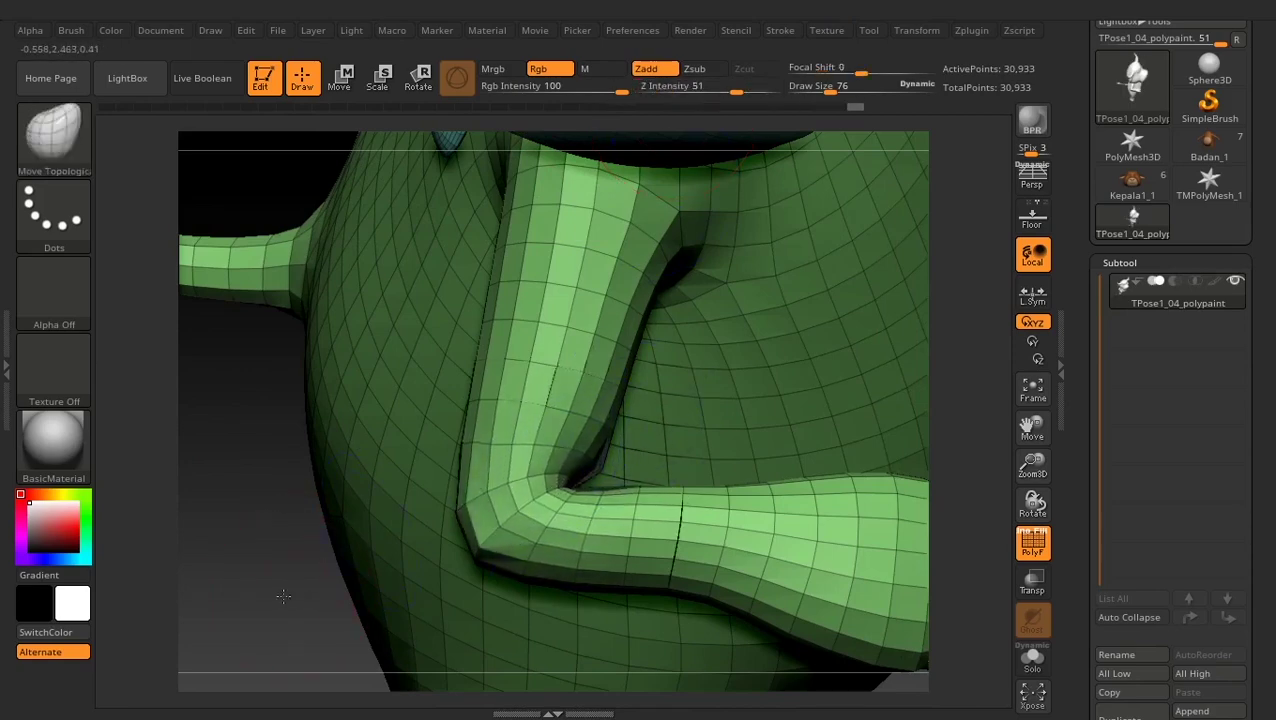
mouse_move(300, 620)
left_mouse_down()
mouse_move(148, 517)
mouse_move(413, 592)
mouse_move(413, 607)
left_mouse_up()
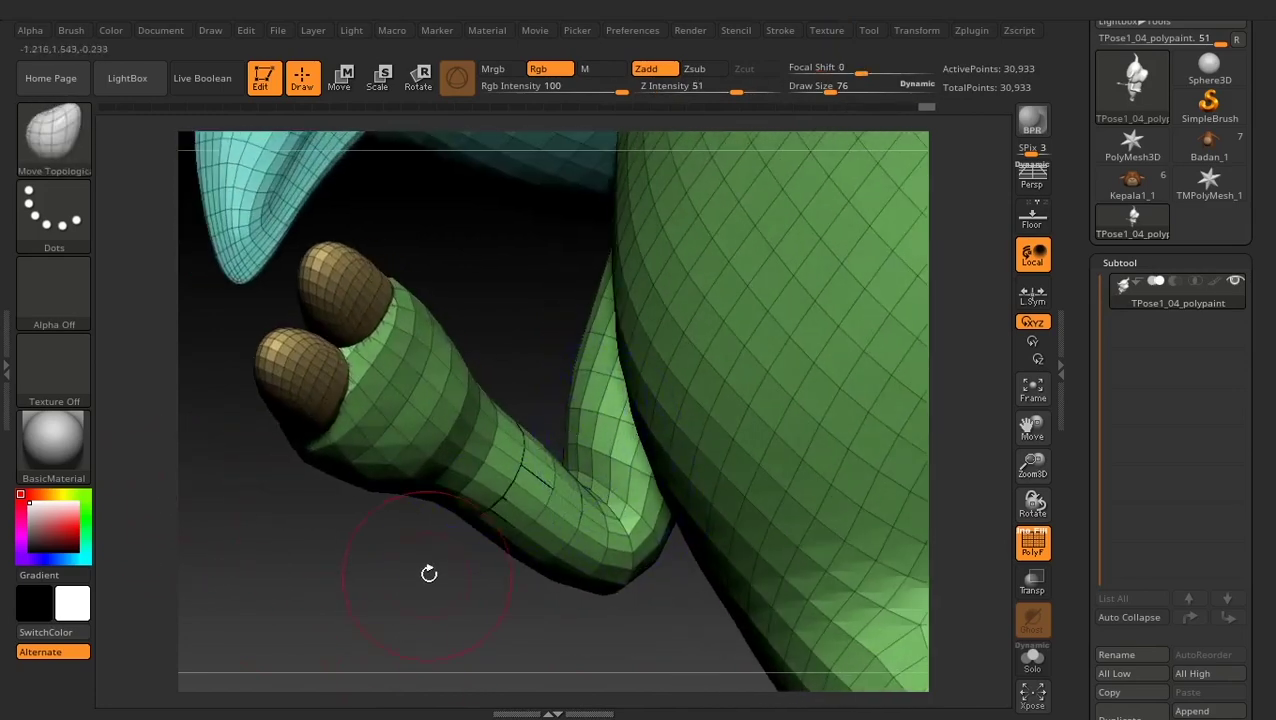
left_click_drag(427, 493, 392, 548)
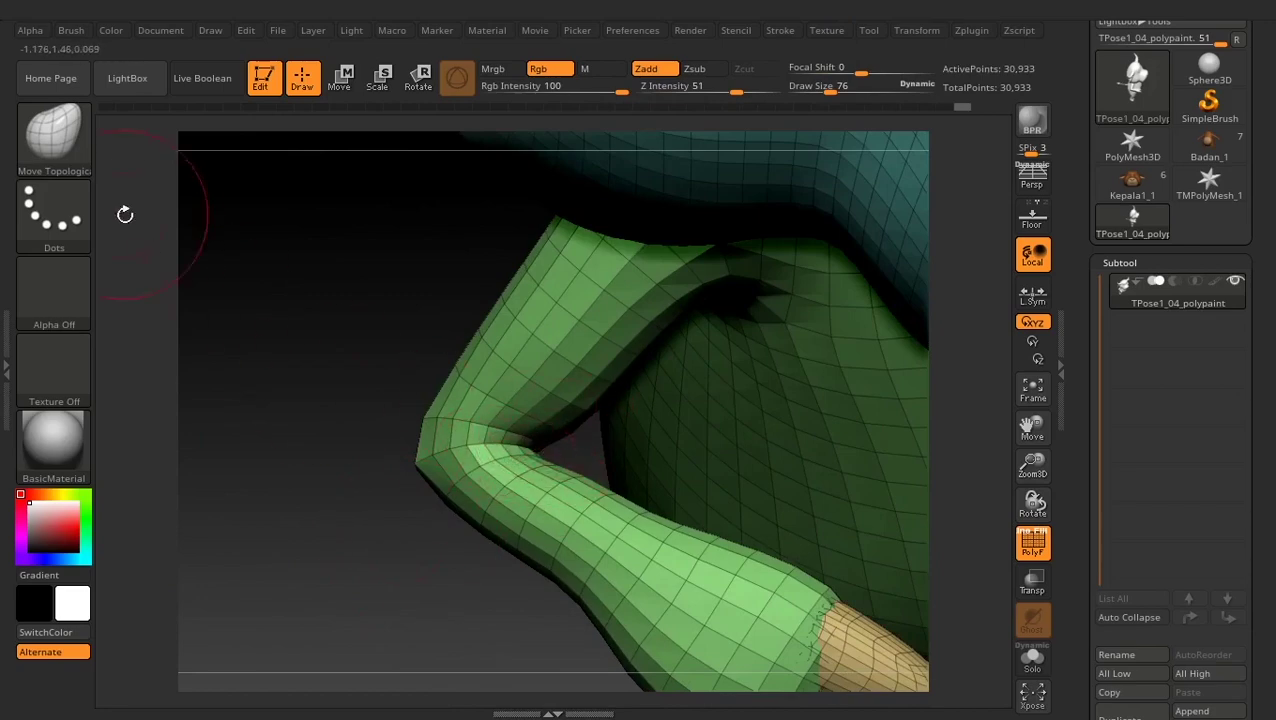
left_click(59, 156)
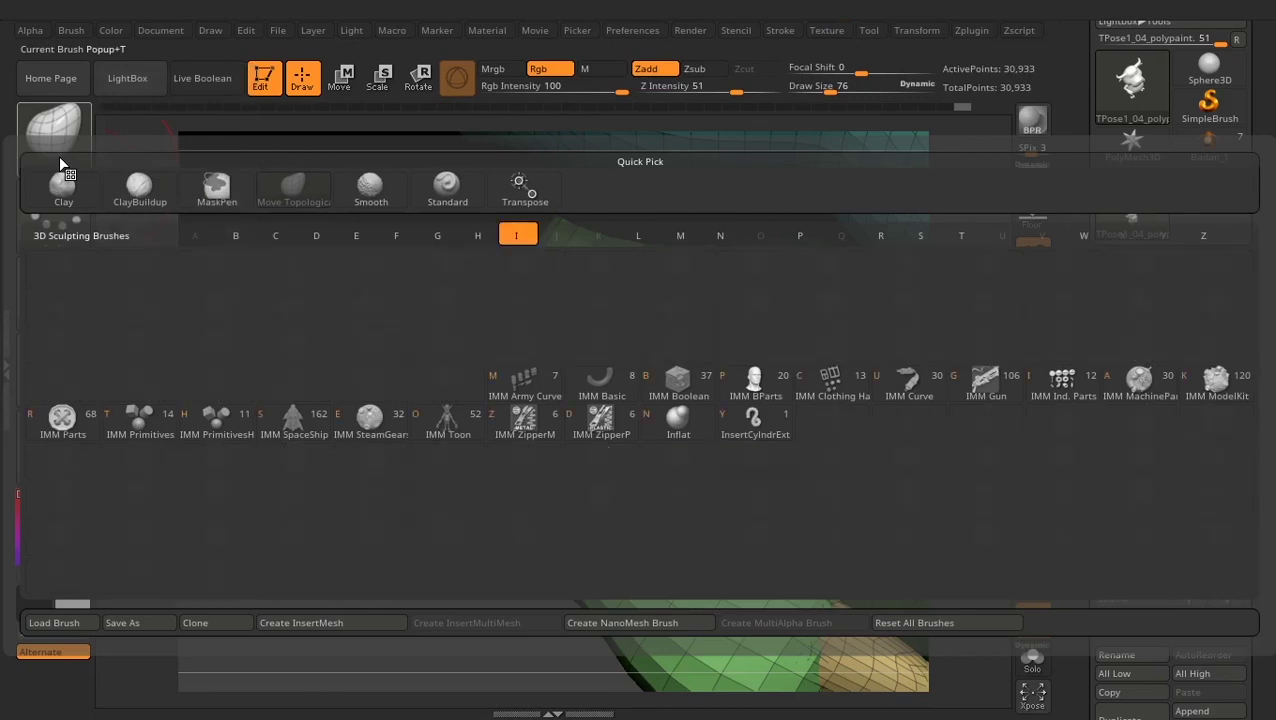
- Inflate the thin elbow with the Inflat brush, redoing the earlier inflation
key("n")
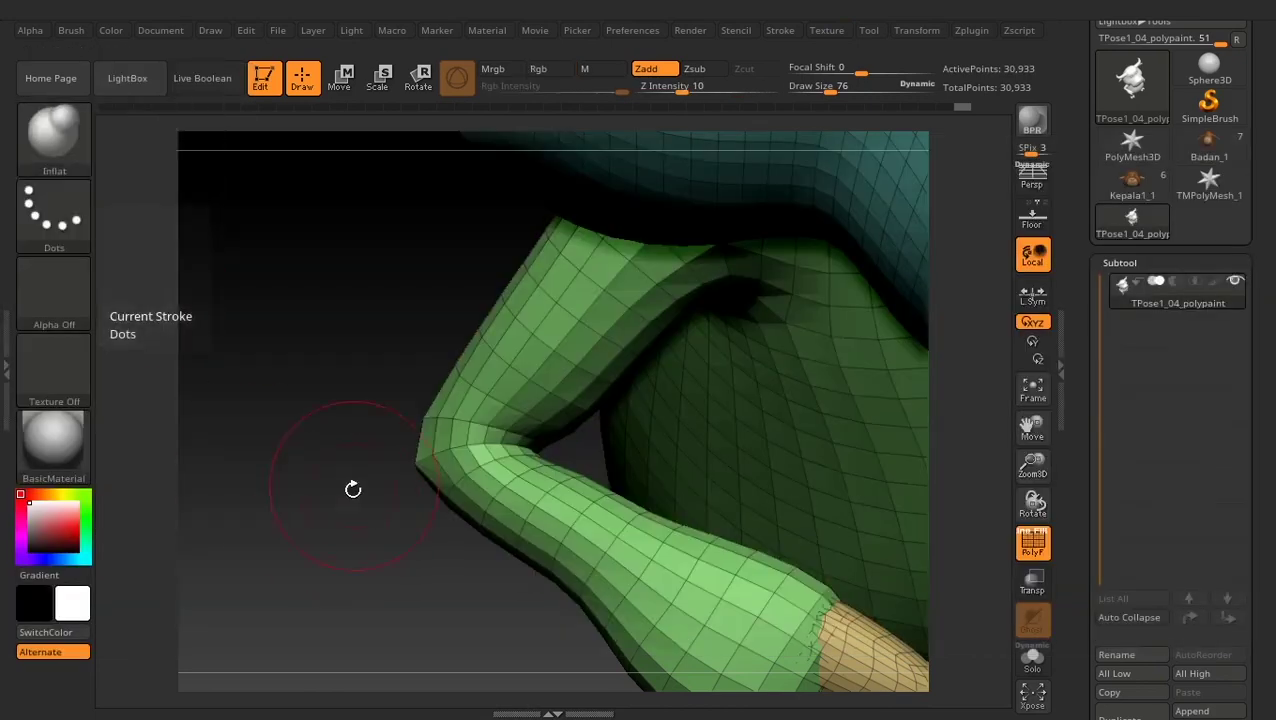
left_click_drag(400, 568, 587, 496)
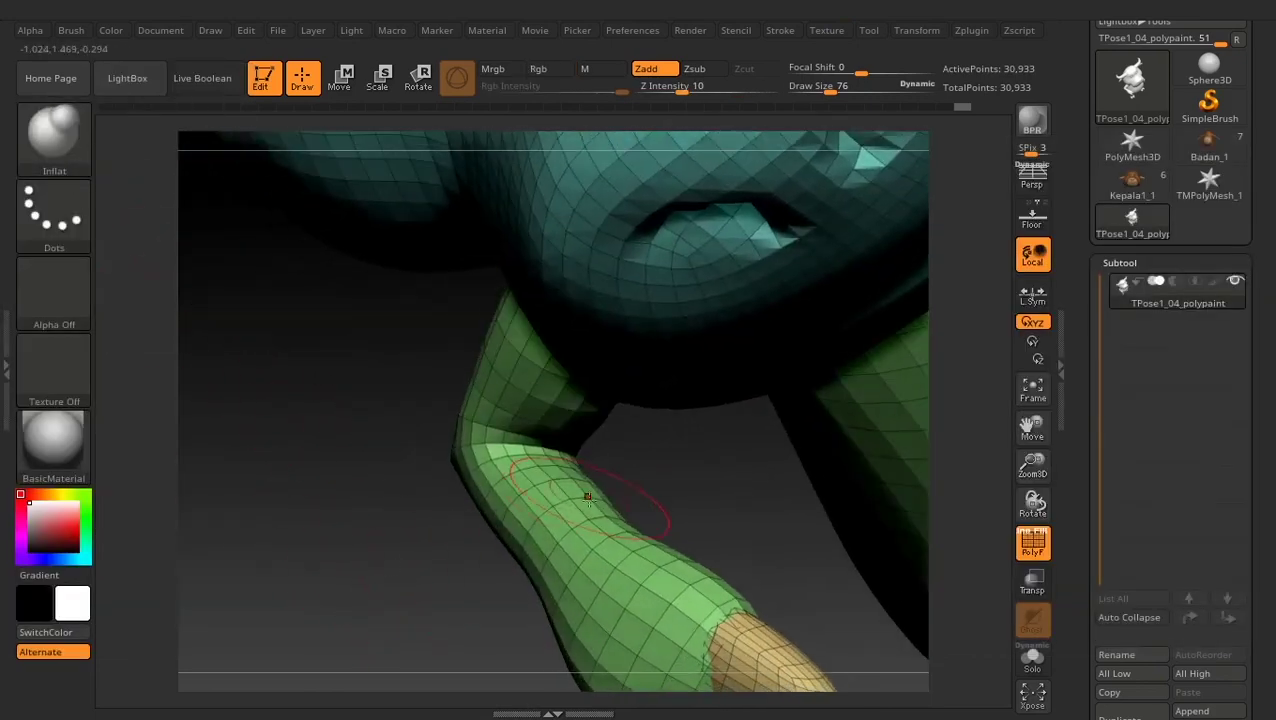
key("ctrl+z")
key("ctrl+z")
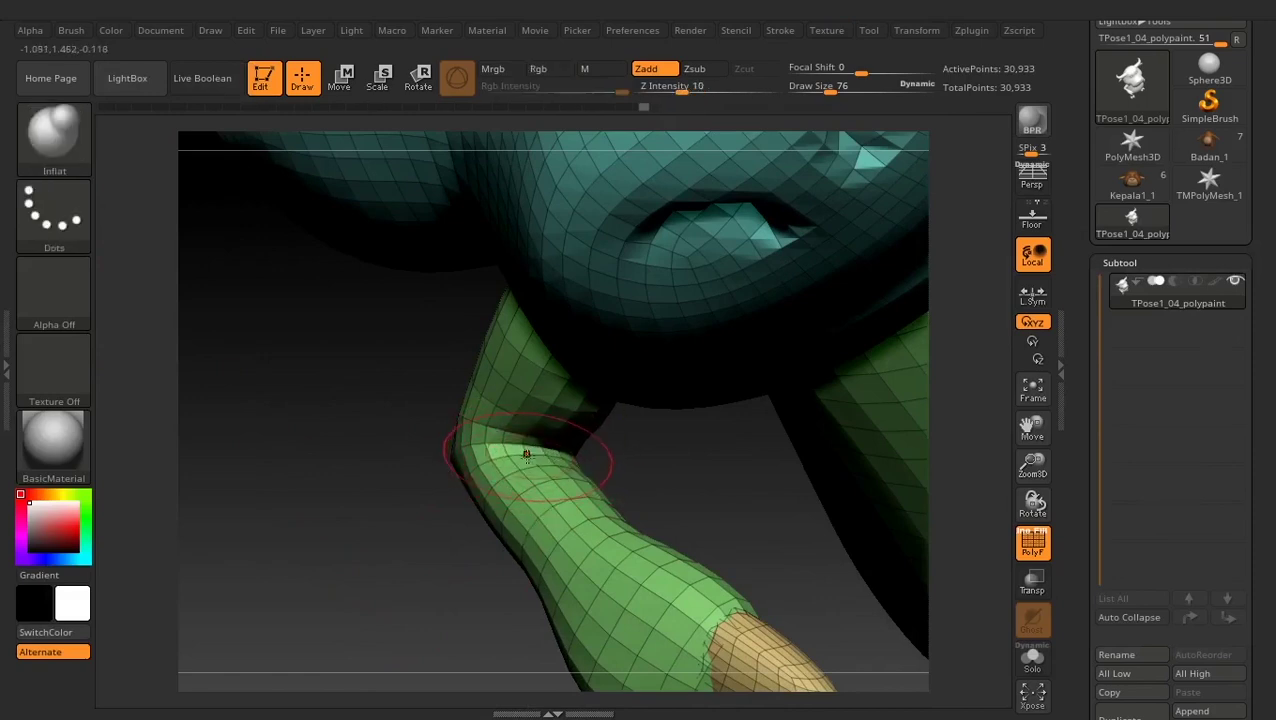
mouse_move(526, 452)
left_mouse_down()
mouse_move(509, 449)
mouse_move(575, 425)
mouse_move(622, 470)
left_mouse_up()
mouse_move(435, 456)
left_mouse_down()
mouse_move(433, 470)
mouse_move(549, 435)
left_mouse_up()
- Smooth the elbow joint from several angles, lowering Z Intensity to 7
key("shift")
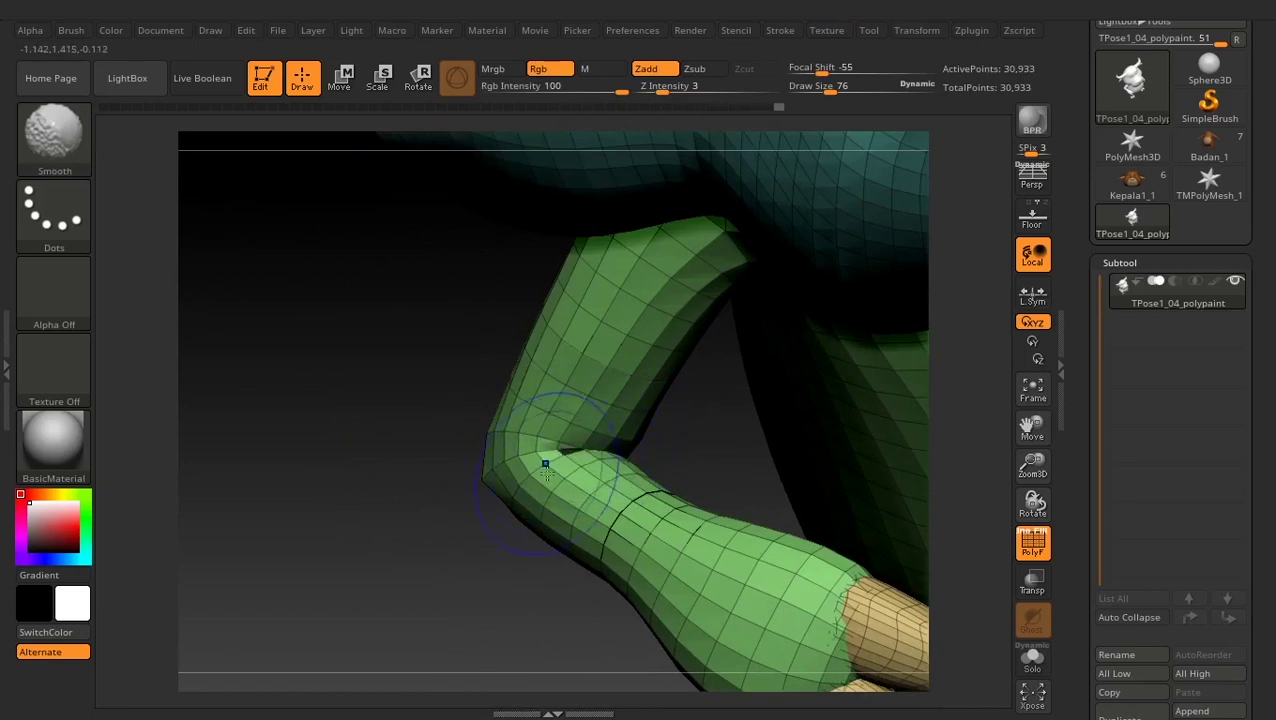
left_click_drag(541, 449, 671, 477)
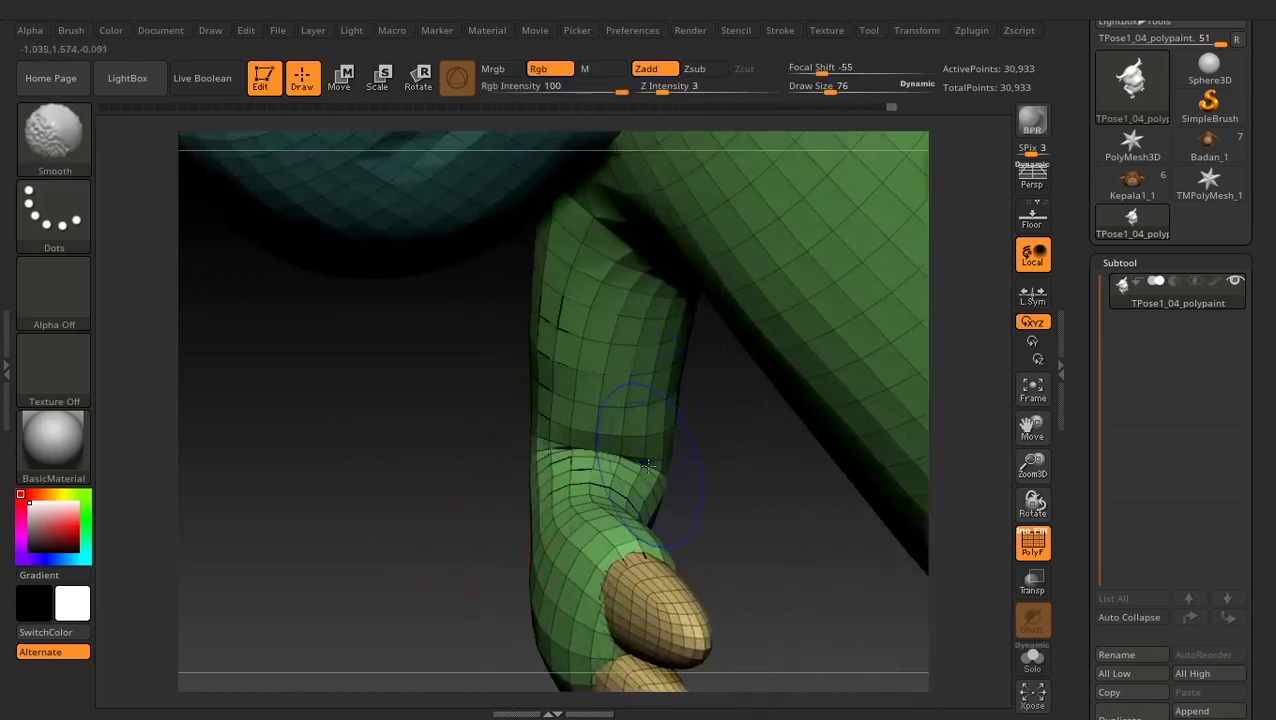
left_click_drag(470, 470, 600, 513)
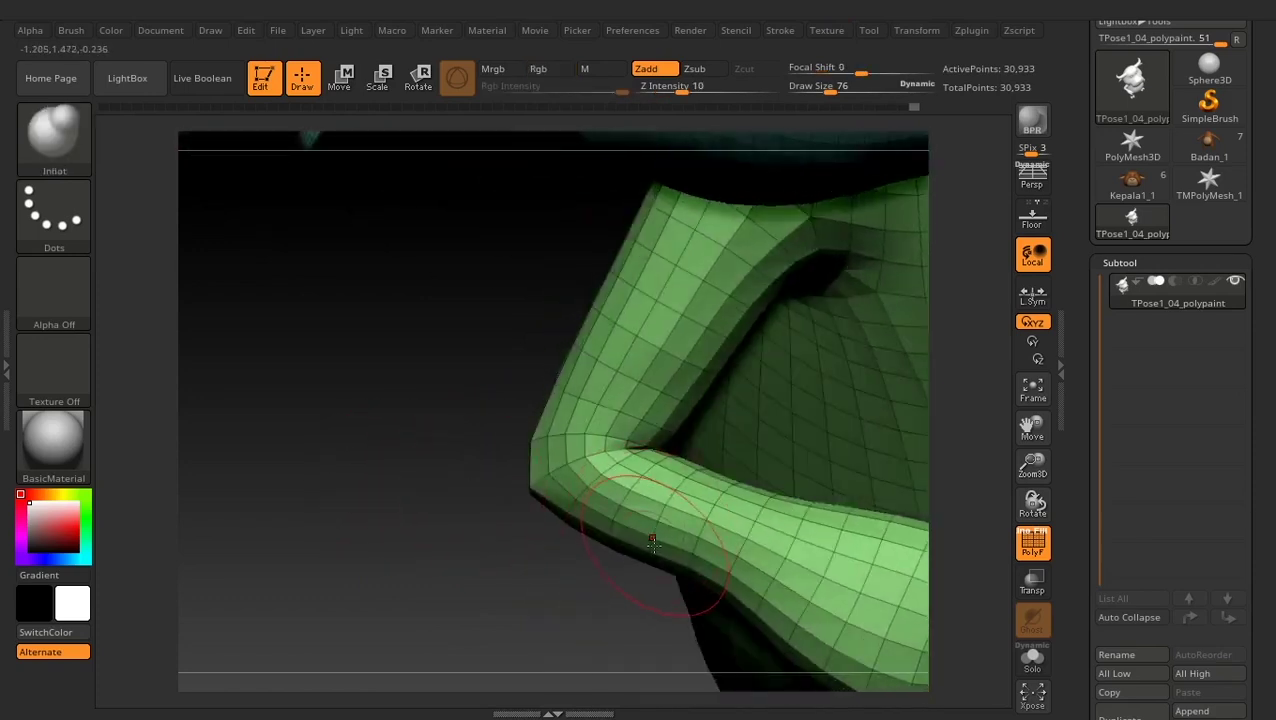
left_click_drag(598, 541, 620, 530, "shift")
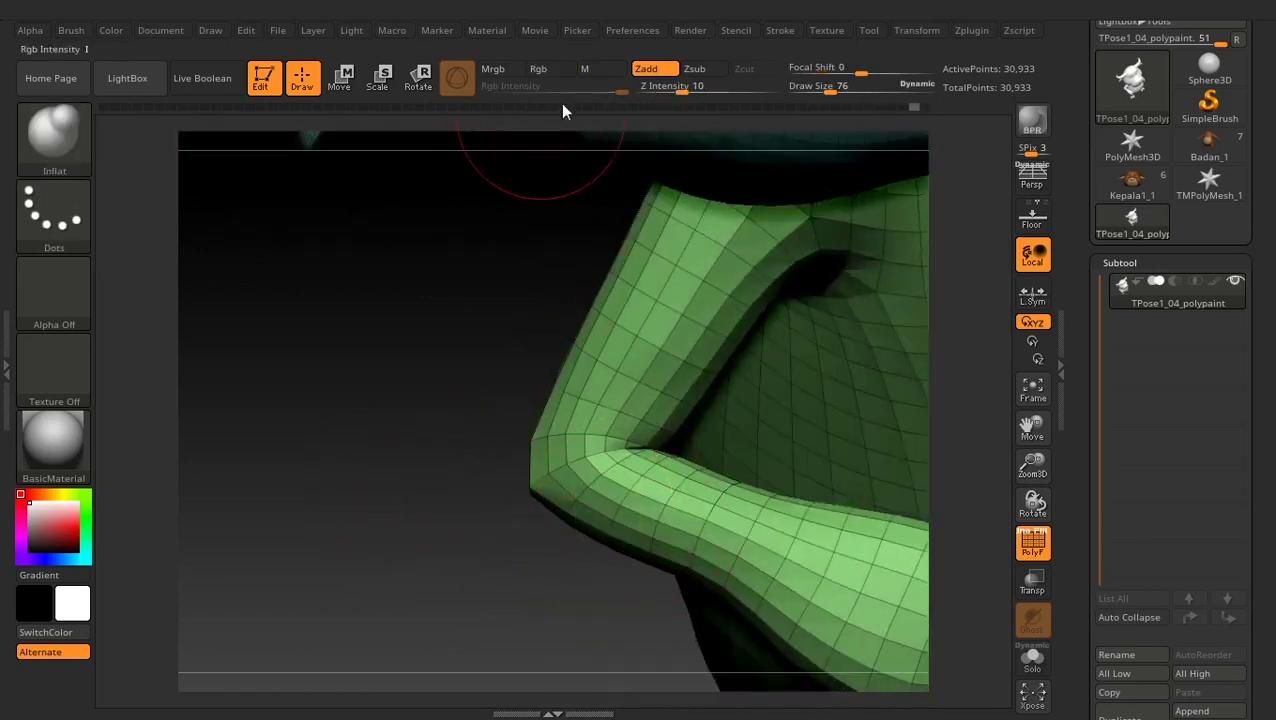
left_click_drag(683, 88, 675, 89)
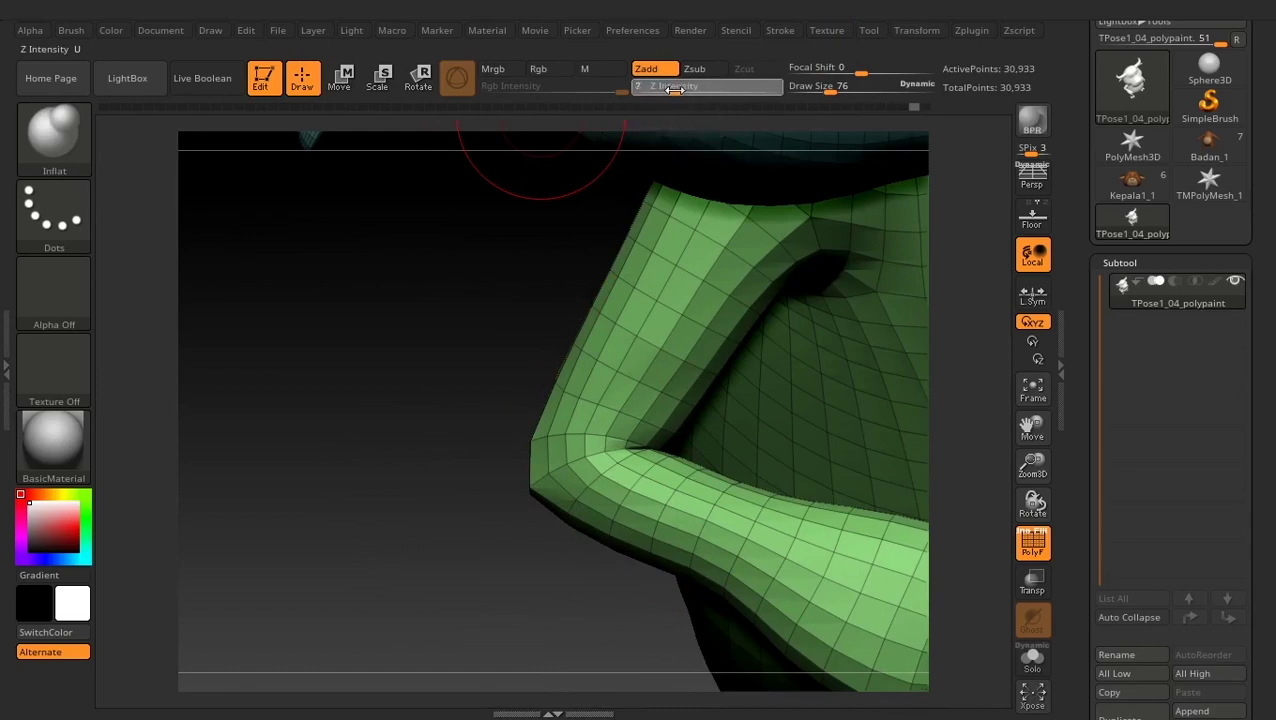
left_click_drag(433, 450, 463, 324)
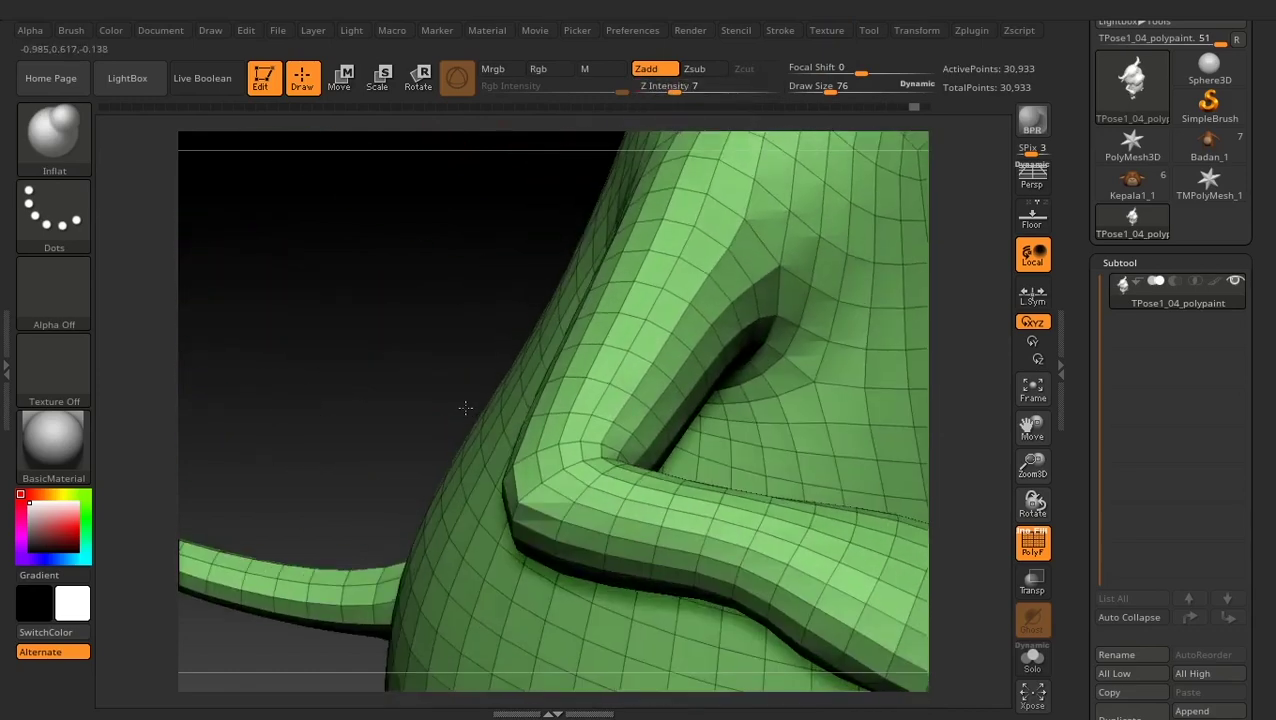
key("shift")
type("2")
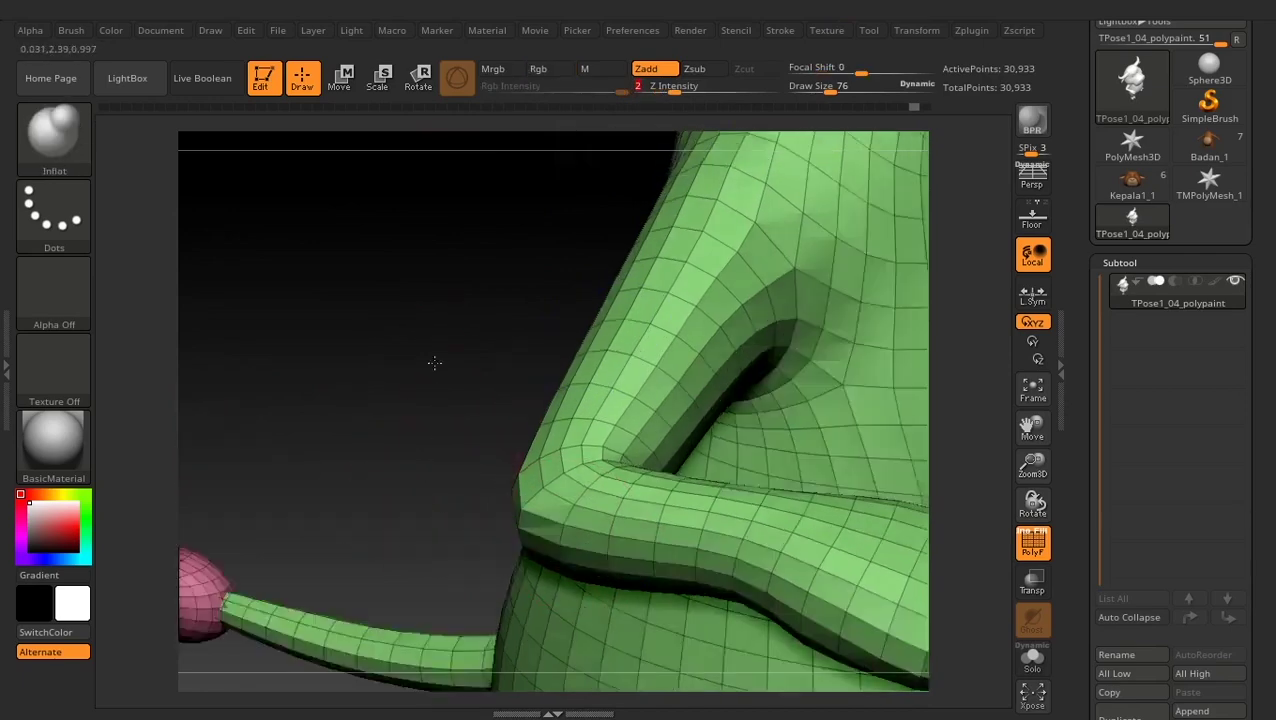
left_click_drag(433, 362, 470, 484)
key("shift")
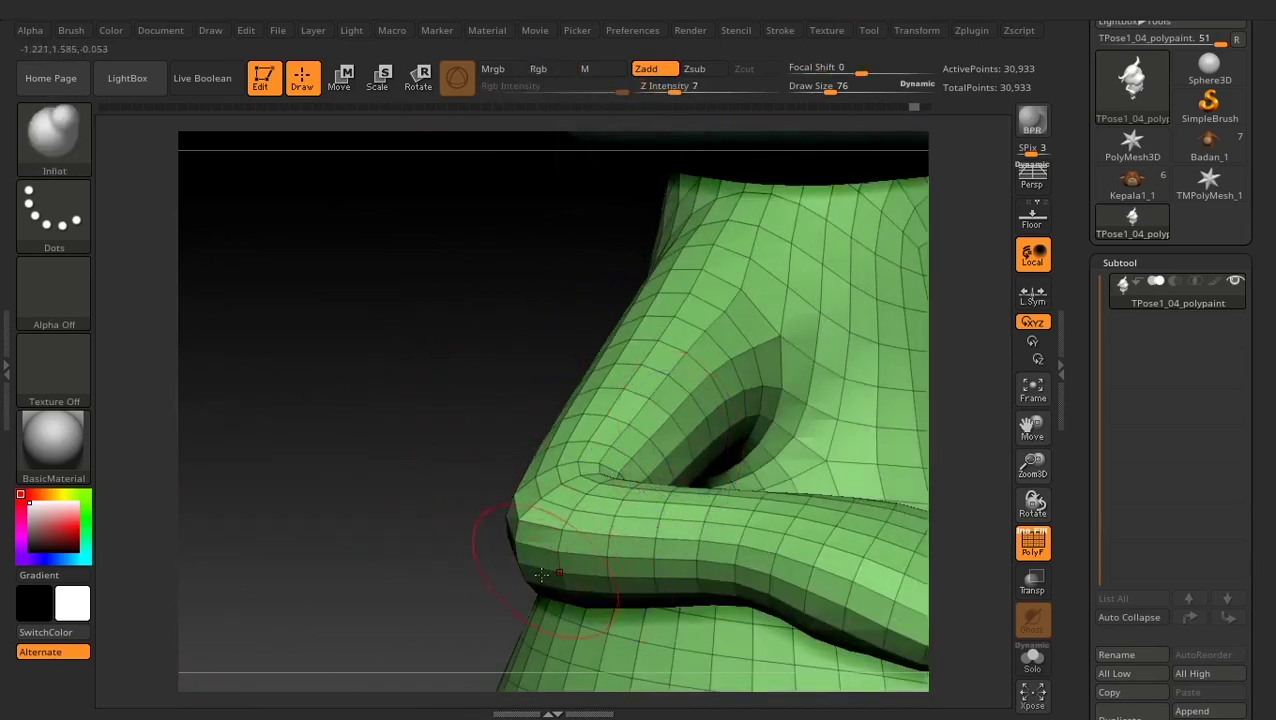
key("shift")
mouse_move(340, 560)
left_mouse_down()
mouse_move(470, 500)
mouse_move(519, 390)
mouse_move(399, 242)
mouse_move(413, 407)
mouse_move(421, 399)
mouse_move(363, 456)
mouse_move(365, 470)
mouse_move(347, 470)
mouse_move(336, 456)
mouse_move(643, 468)
left_mouse_up()
key("ctrl+shift")
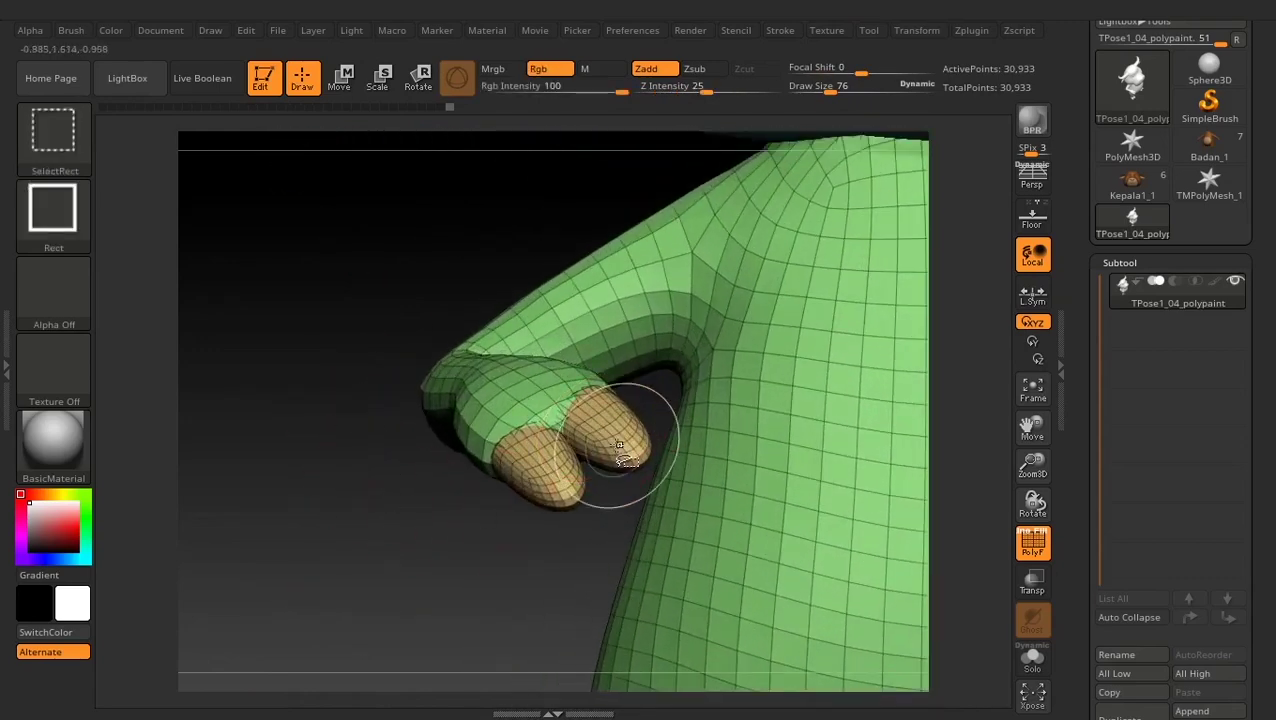
- Isolate the fingertip pieces with Ctrl+Shift and orbit around them
key("ctrl+shift")
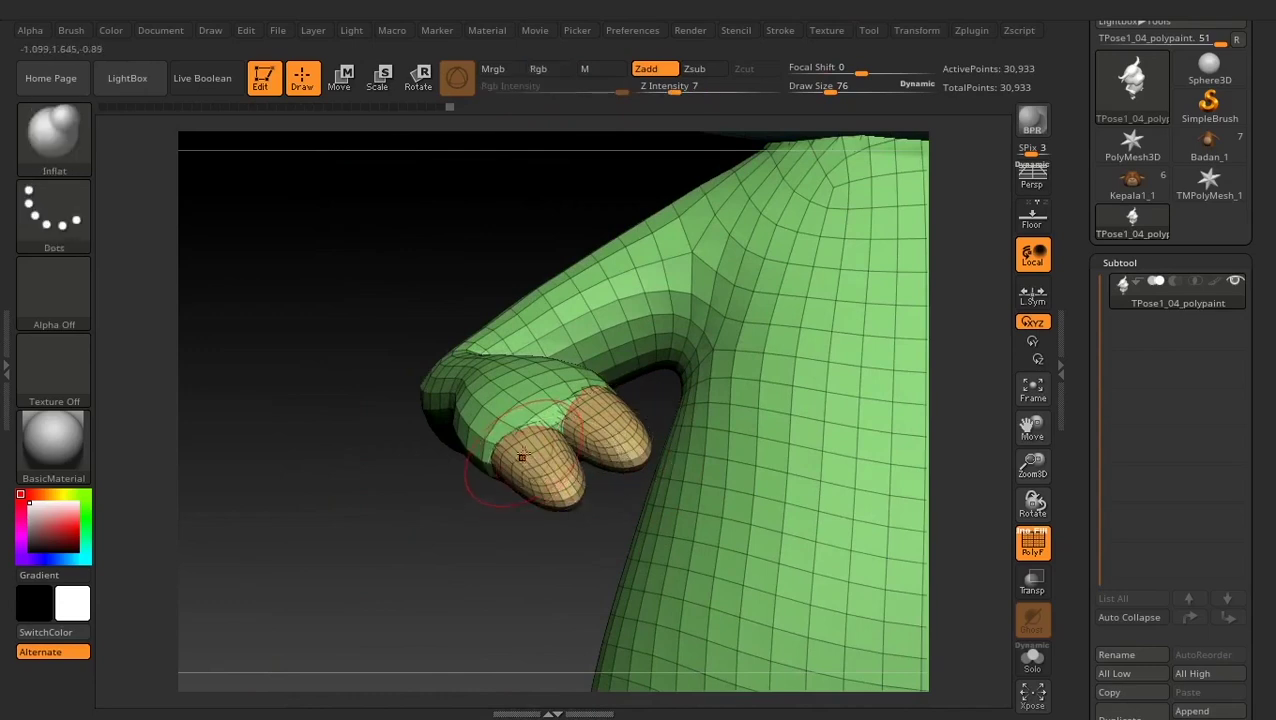
key("ctrl+shift")
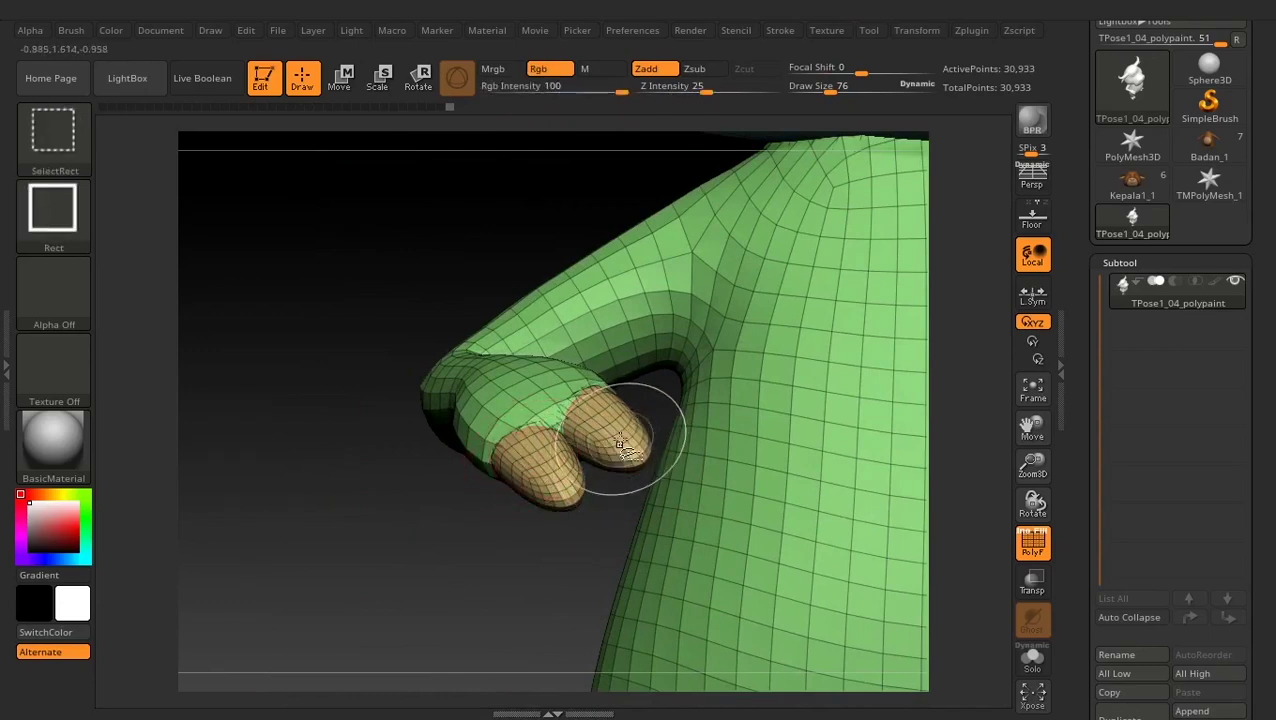
left_click(620, 445, "ctrl+shift")
right_click_drag(596, 428, 343, 503, "ctrl")
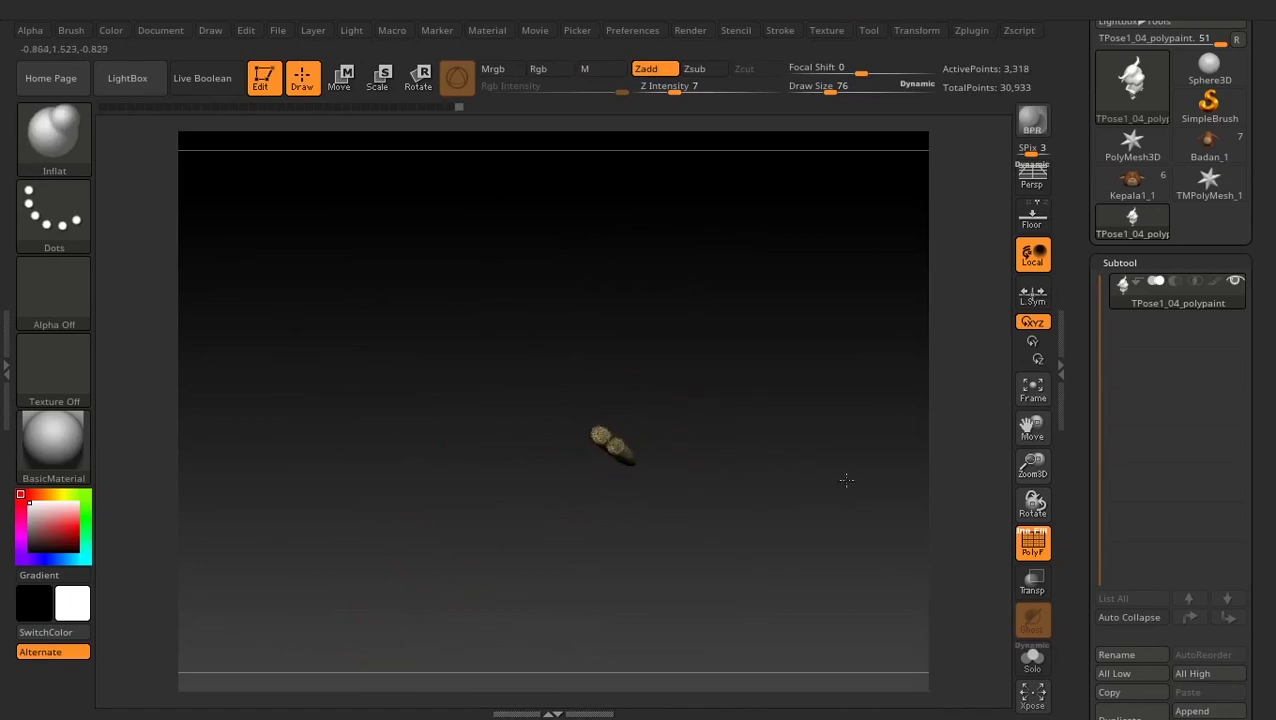
mouse_move(846, 480)
left_mouse_down()
mouse_move(775, 504)
mouse_move(753, 536)
left_mouse_up()
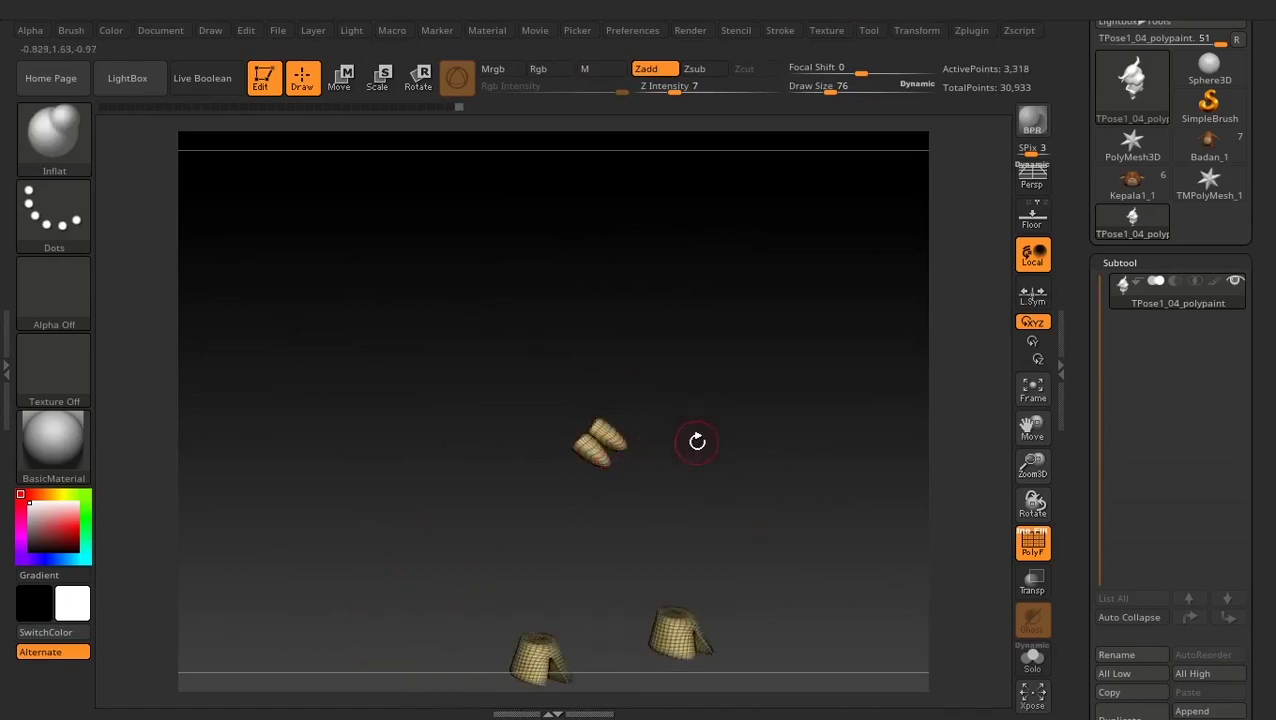
left_click_drag(697, 441, 736, 497)
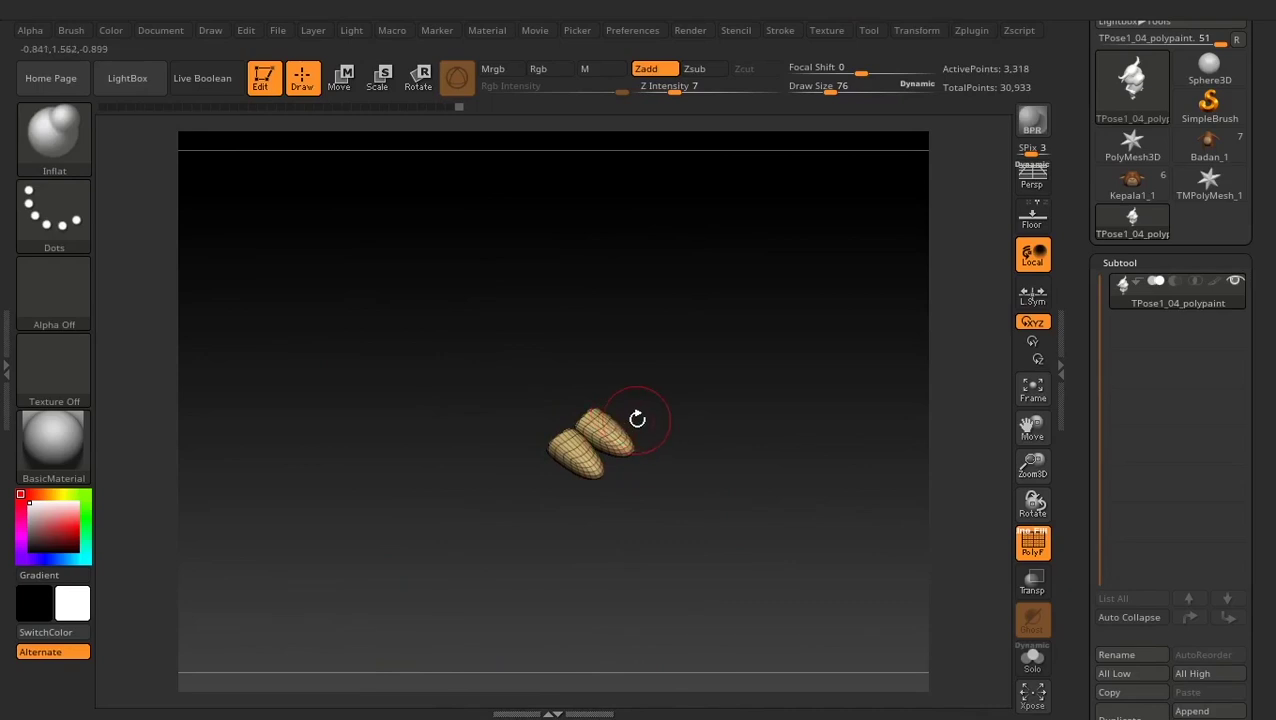
left_click_drag(648, 421, 735, 382)
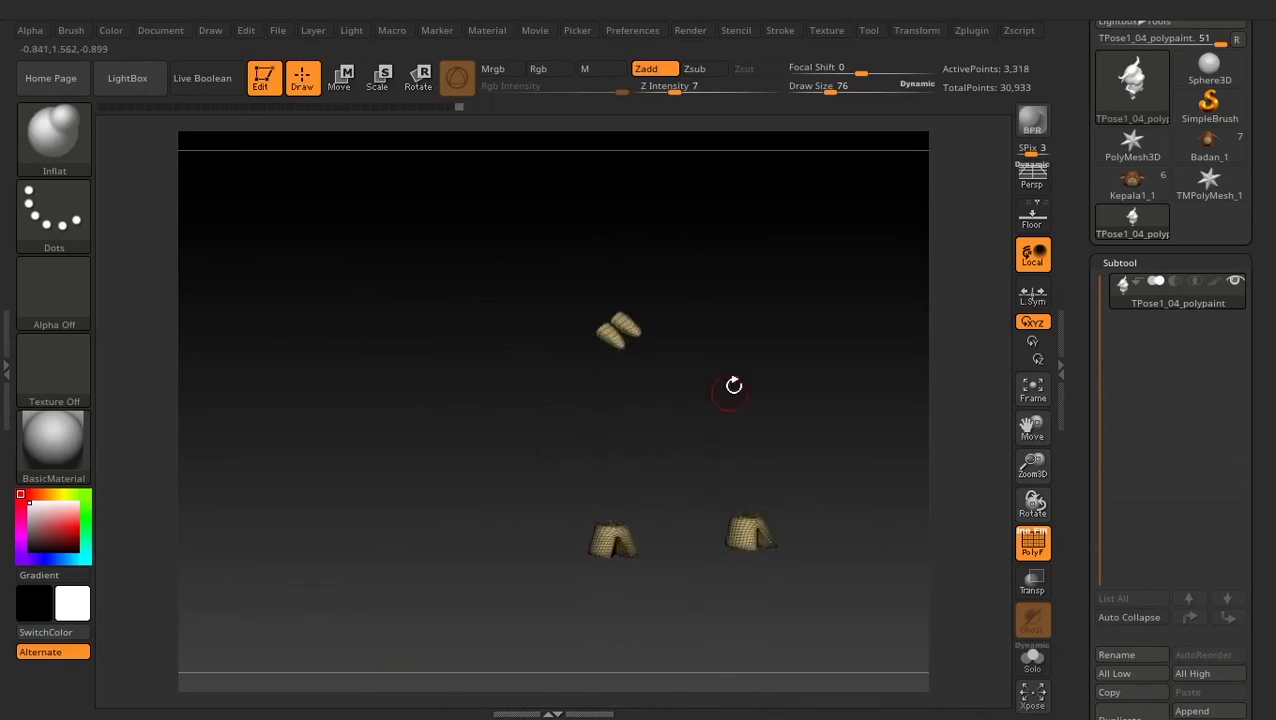
- Hide the body and then both feet pieces, leaving only the fingertips visible
left_click(612, 538, "ctrl+shift")
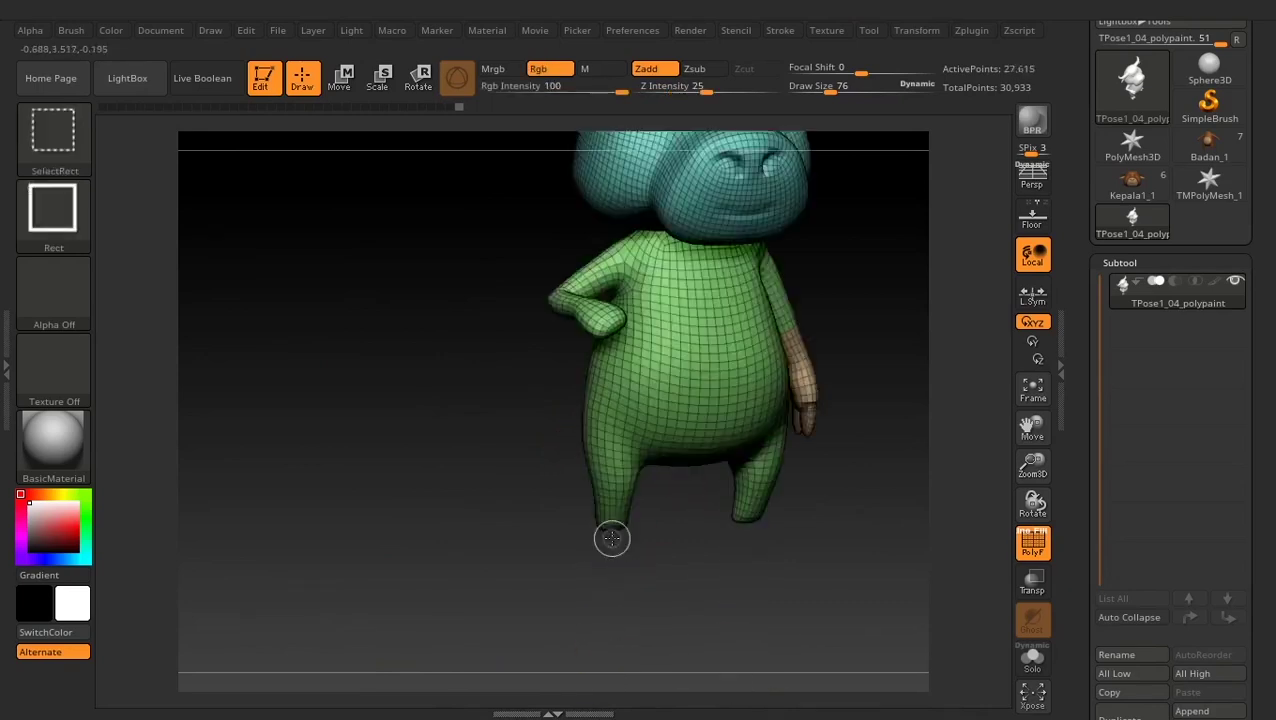
left_click(530, 541, "ctrl+shift")
left_click(628, 532, "ctrl+shift")
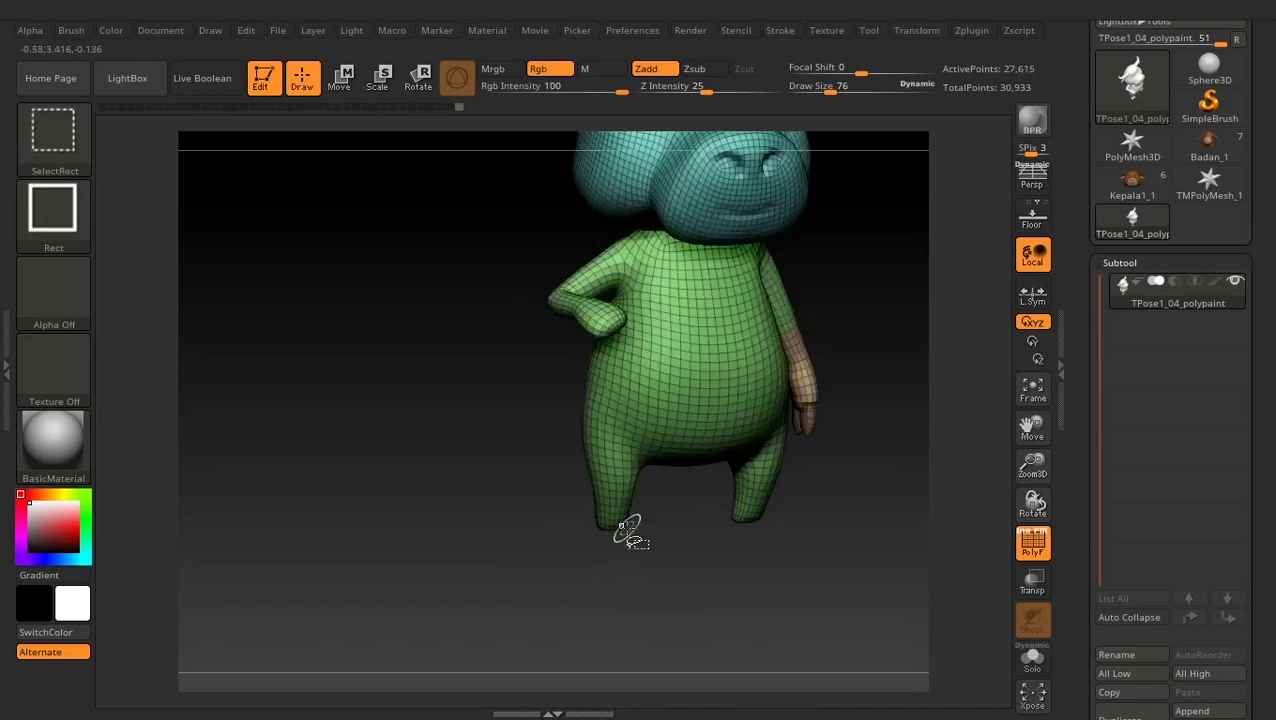
left_click(608, 424, "ctrl+shift")
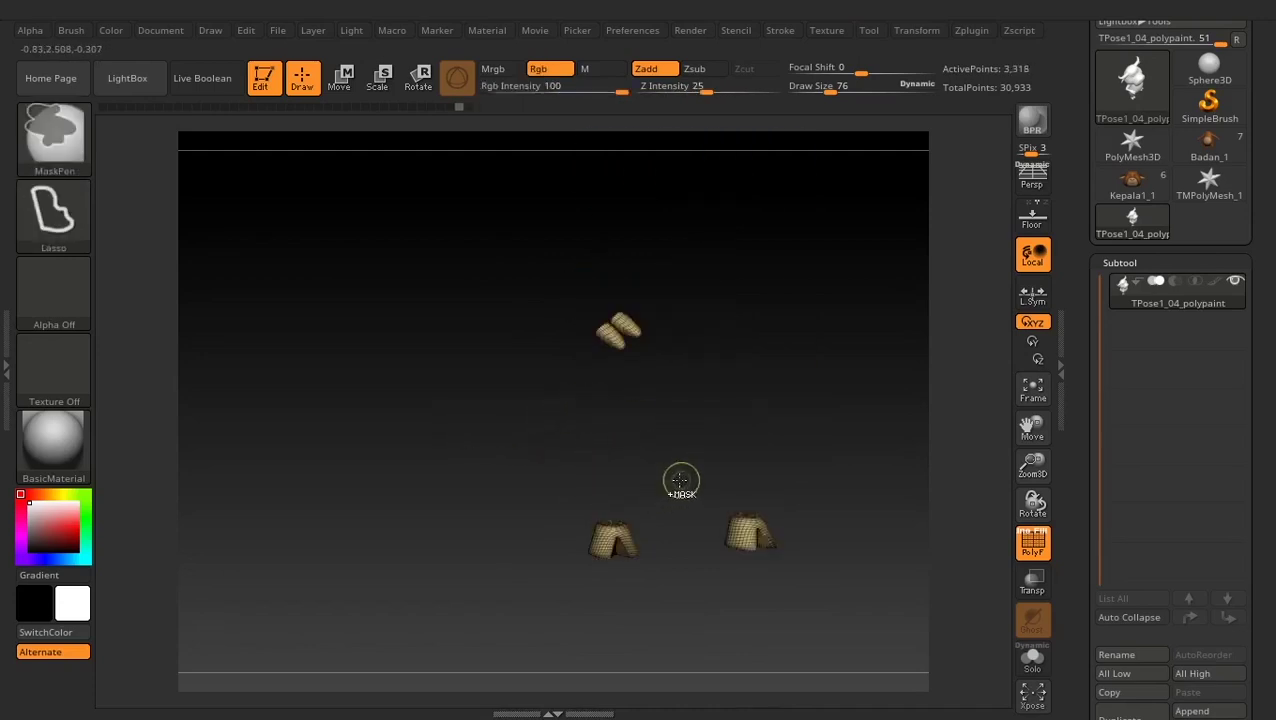
left_click_drag(836, 452, 757, 514, "ctrl+alt+shift")
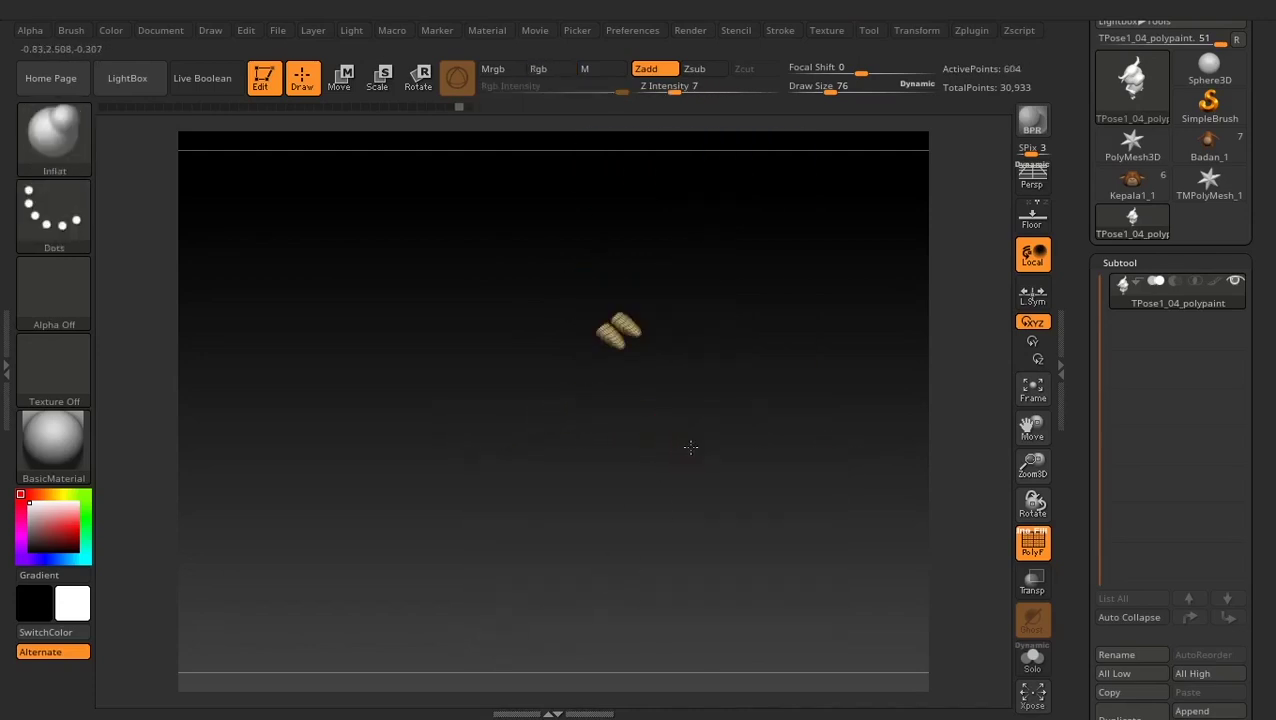
mouse_move(690, 447)
left_mouse_down()
mouse_move(710, 404)
mouse_move(627, 377)
left_mouse_up()
left_click_drag(1088, 568, 1100, 366)
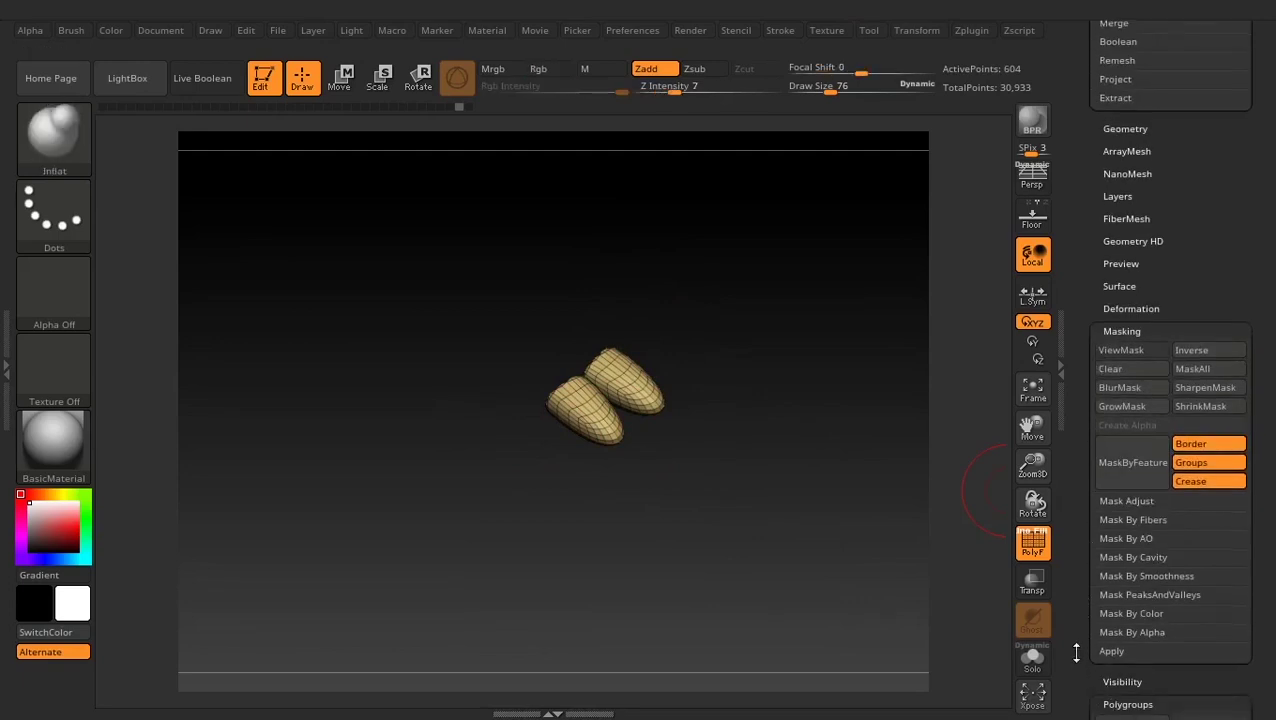
- Split the fingertips into separate polygroups and isolate the blue fingertip
left_click_drag(1099, 684, 1106, 596)
left_click(1126, 631)
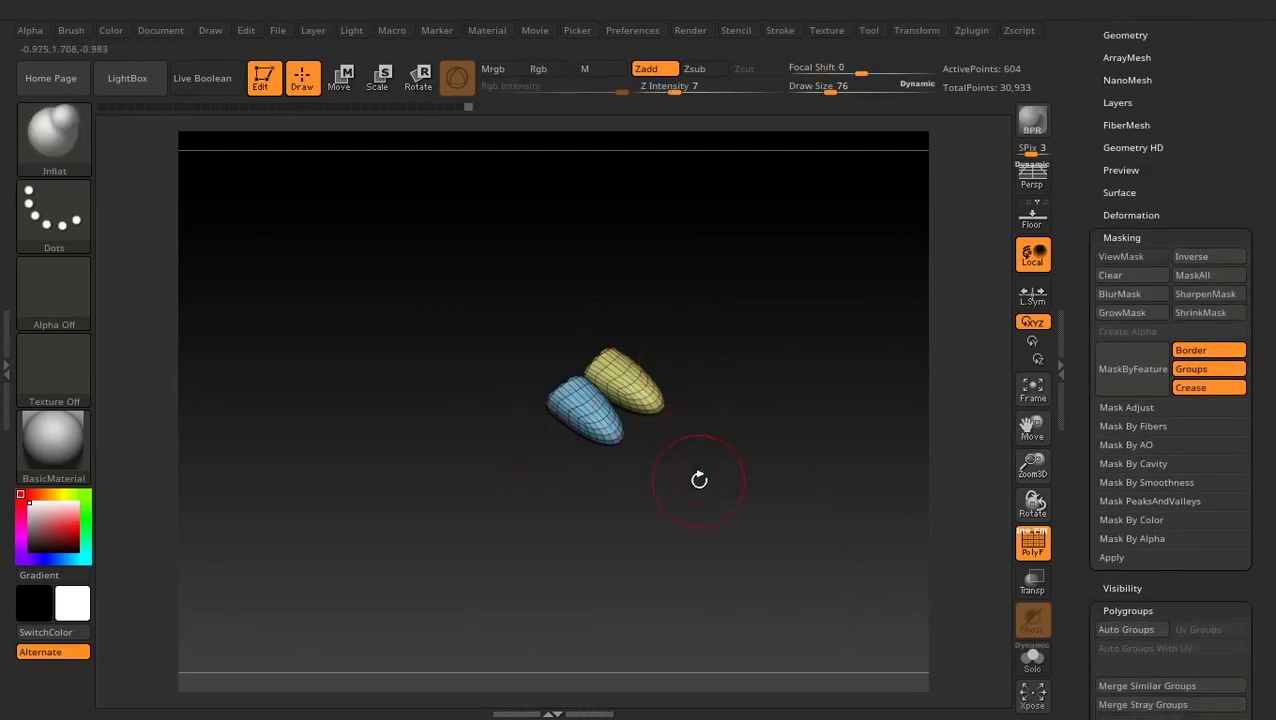
left_click(373, 421, "ctrl+shift")
left_click(438, 458, "ctrl+shift")
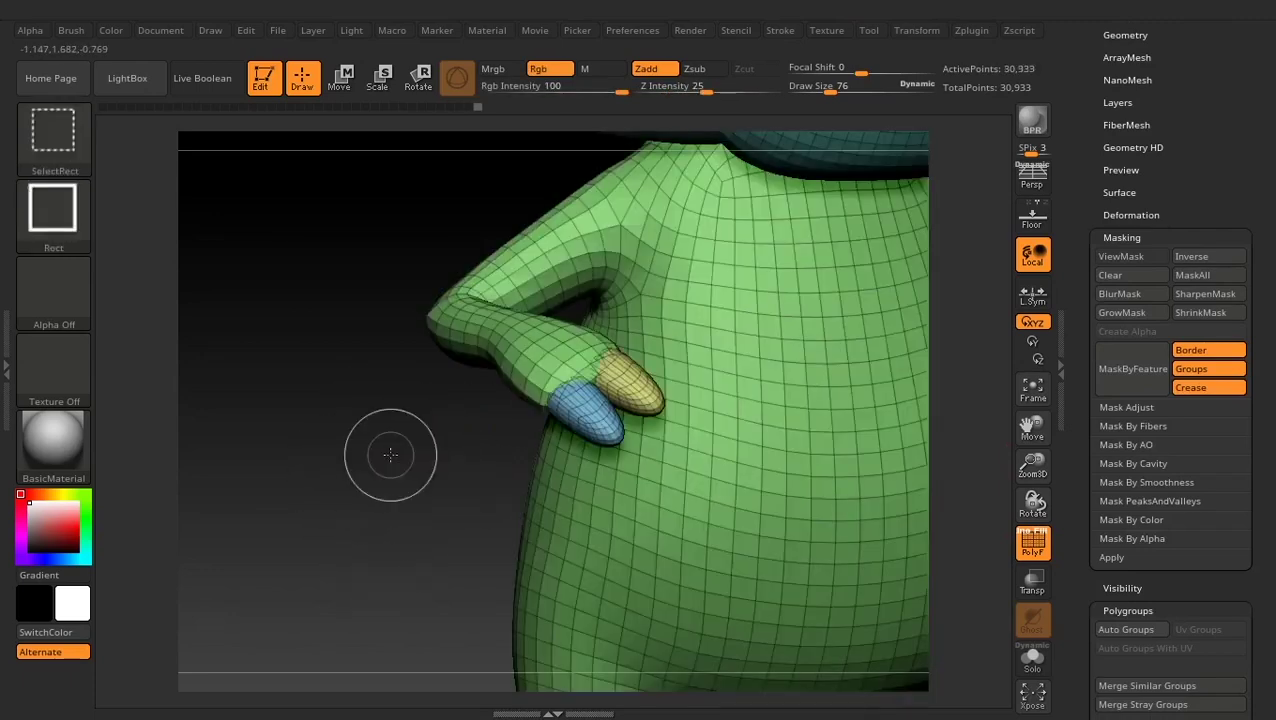
left_click(591, 413, "ctrl+shift")
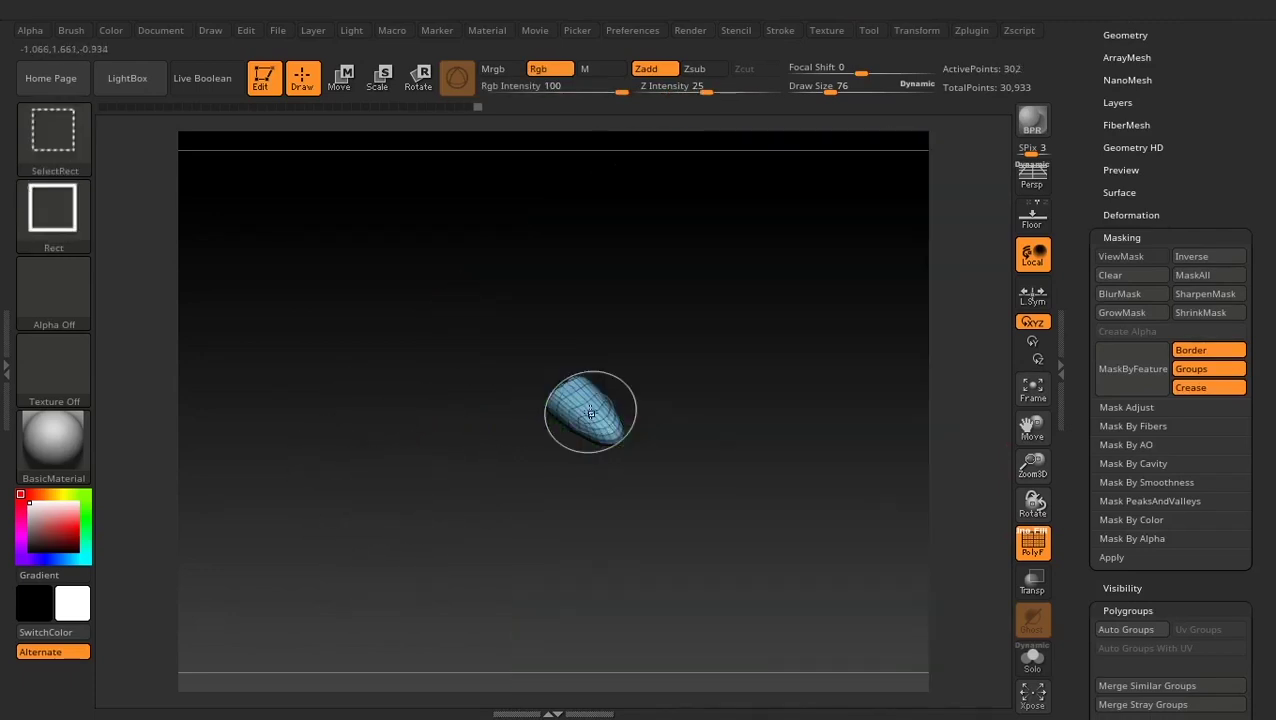
- Mask the blue fingertip, unhide the whole model, and invert the mask
left_click_drag(640, 380, 681, 327)
left_click_drag(400, 330, 740, 345, "ctrl")
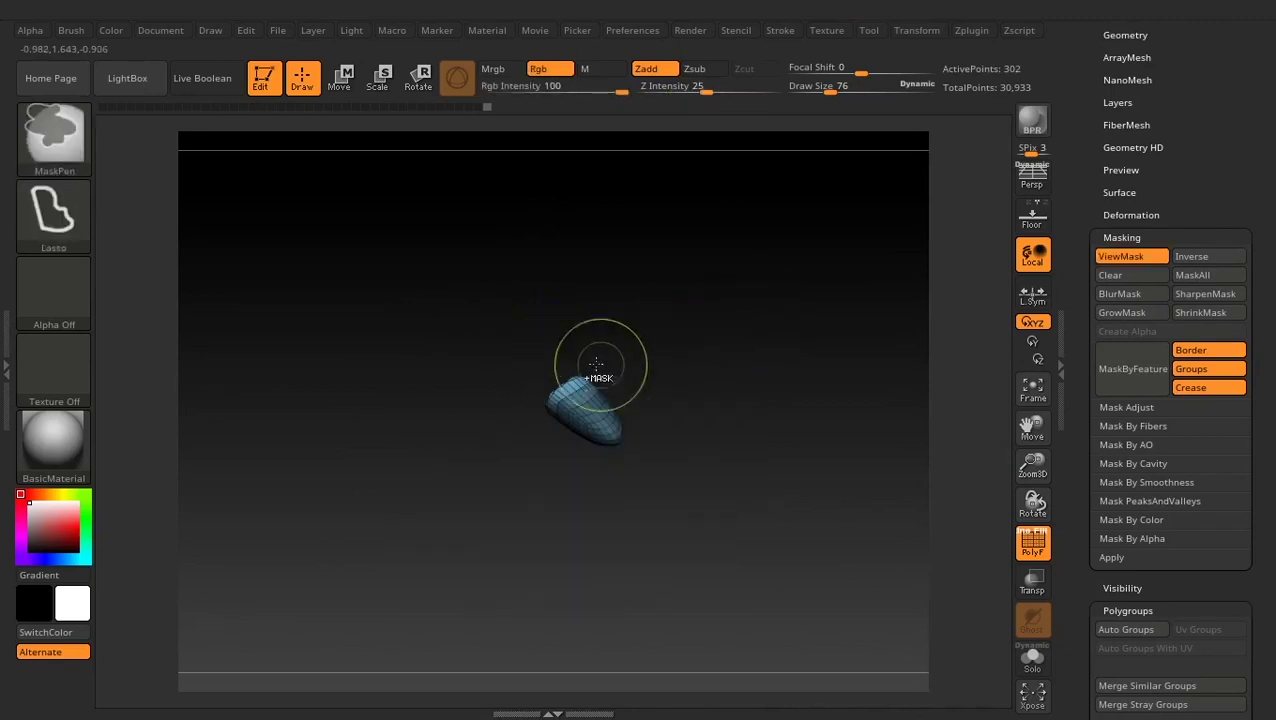
left_click_drag(714, 280, 499, 413, "ctrl")
left_click(350, 470, "ctrl+shift")
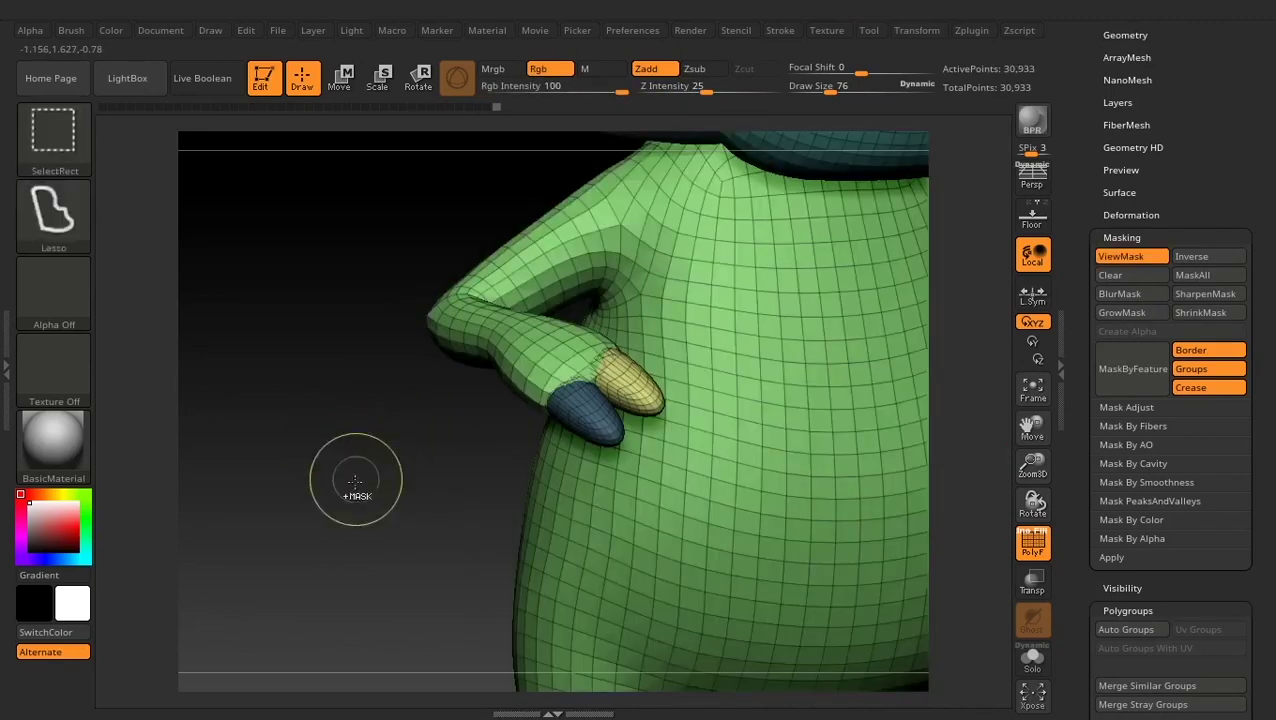
left_click(465, 470, "ctrl")
- Move the Transpose pivot out to the blue fingertip and make a first turn
left_click(345, 80)
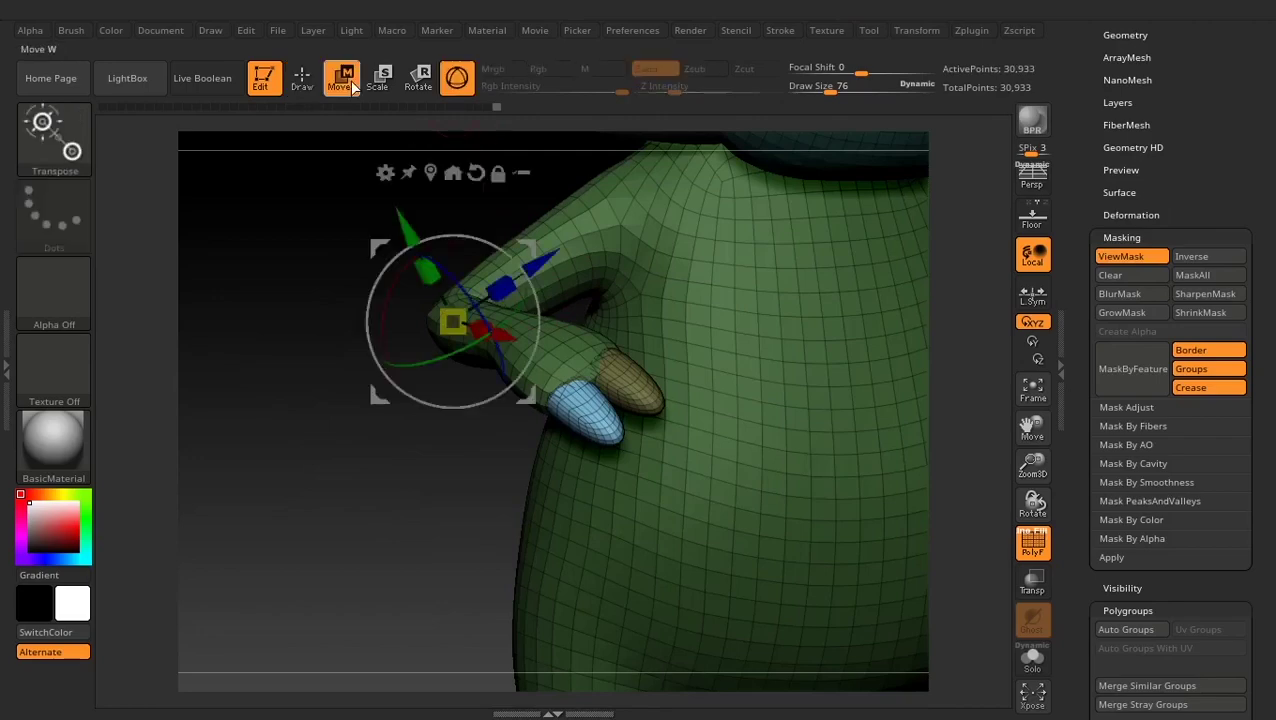
mouse_move(330, 420)
left_mouse_down()
mouse_move(402, 370)
mouse_move(400, 455)
mouse_move(420, 420)
left_mouse_up()
mouse_move(484, 283)
left_mouse_down()
mouse_move(607, 273)
mouse_move(712, 288)
mouse_move(796, 444)
left_mouse_up()
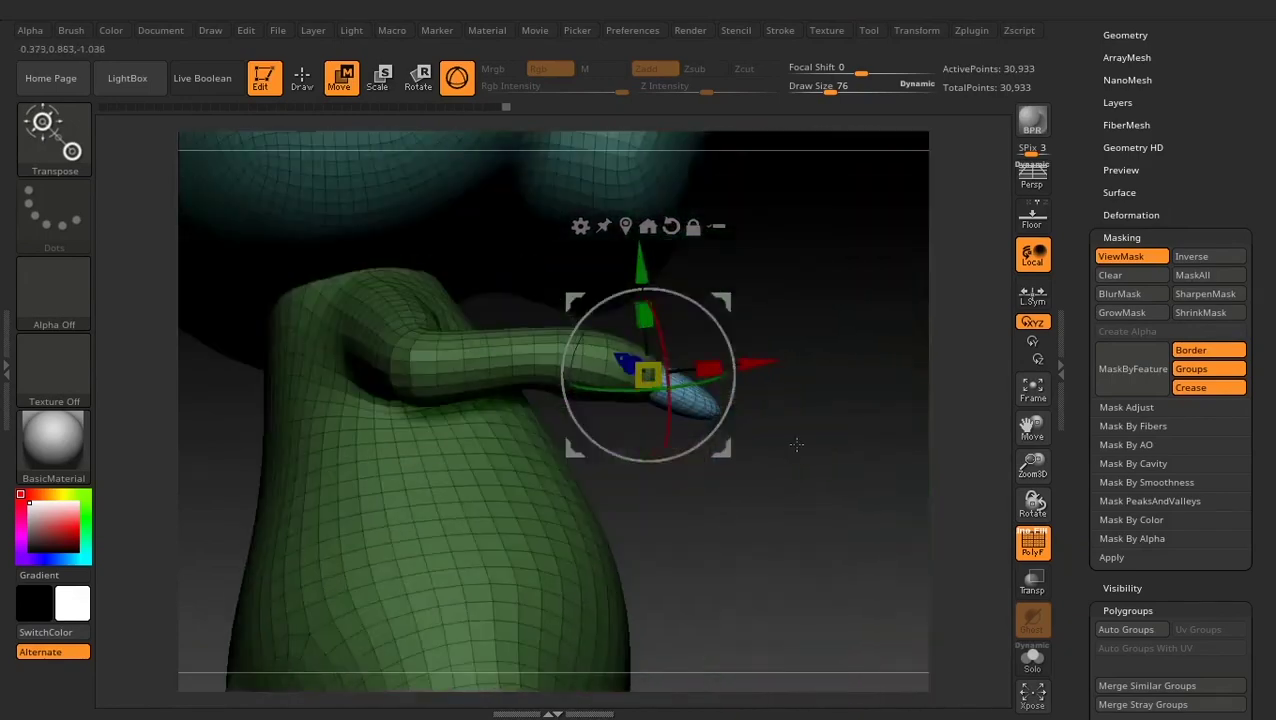
mouse_move(734, 362)
left_mouse_down()
mouse_move(781, 370)
mouse_move(792, 521)
mouse_move(769, 512)
mouse_move(781, 504)
left_mouse_up()
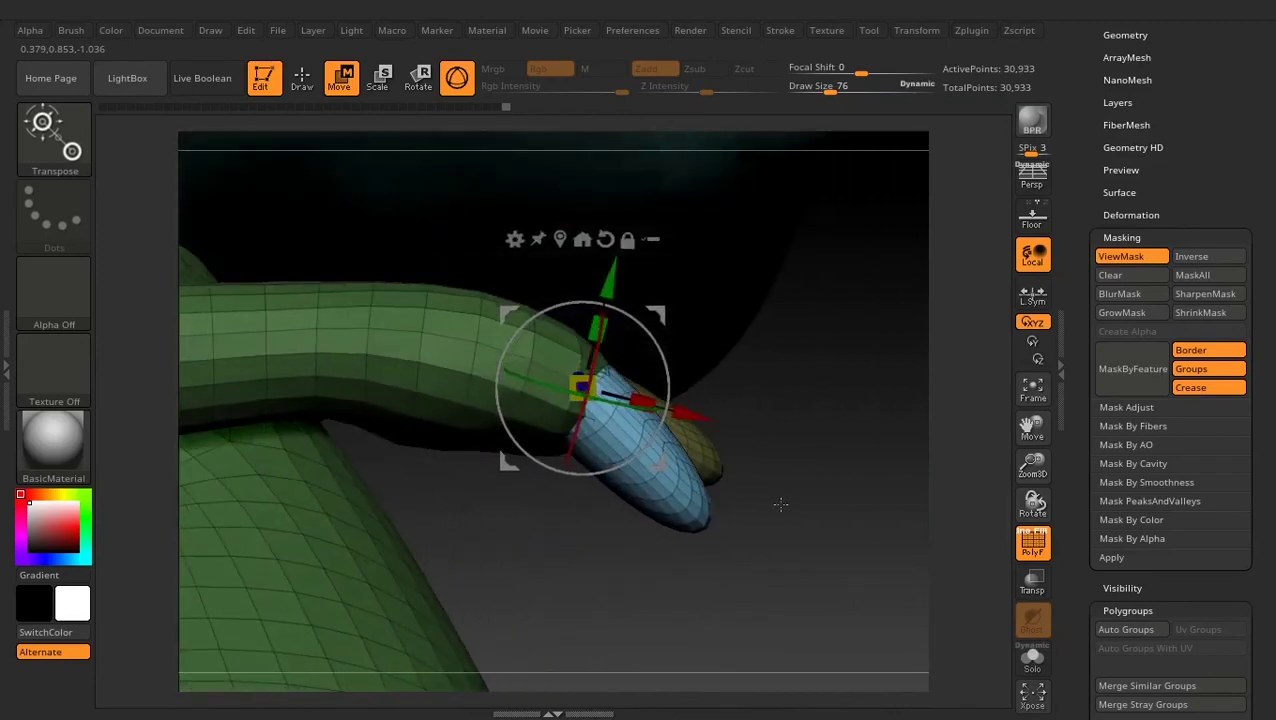
left_click_drag(748, 301, 533, 276)
- Re-mask the arm, pivot on the fingertip, and rotate it down about 45 degrees
key("ctrl+z")
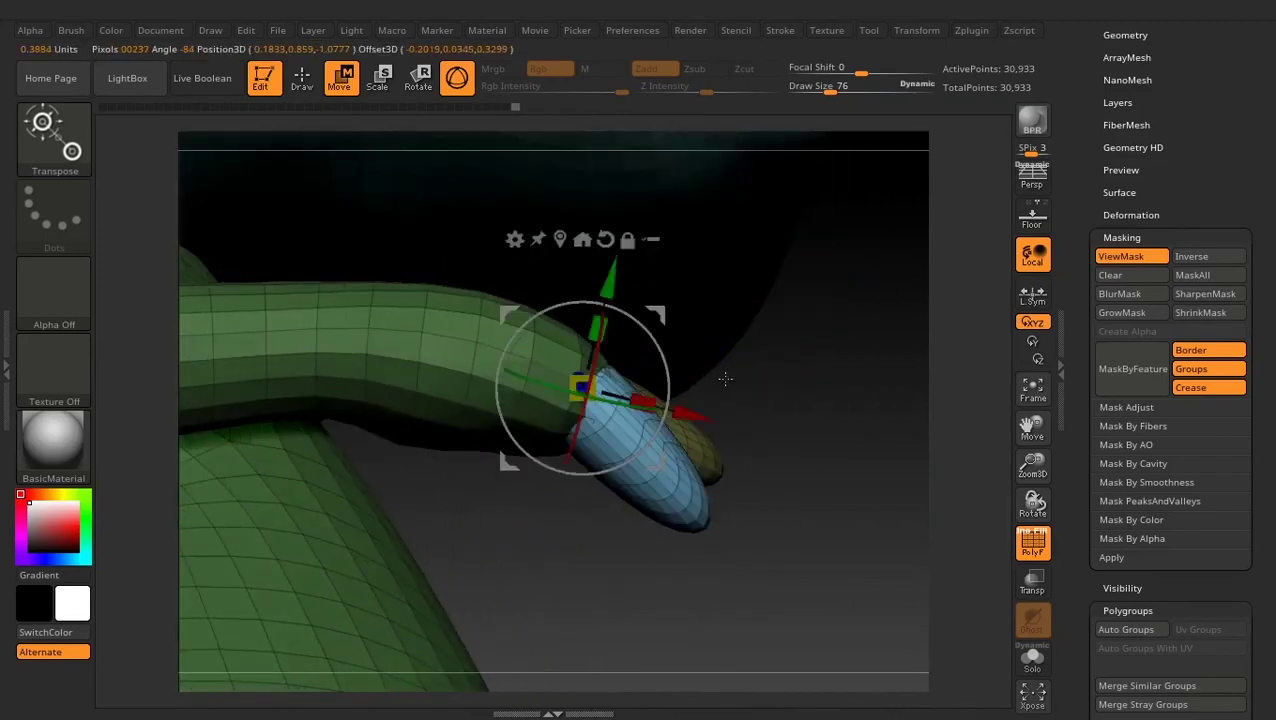
left_click_drag(450, 250, 520, 497, "ctrl")
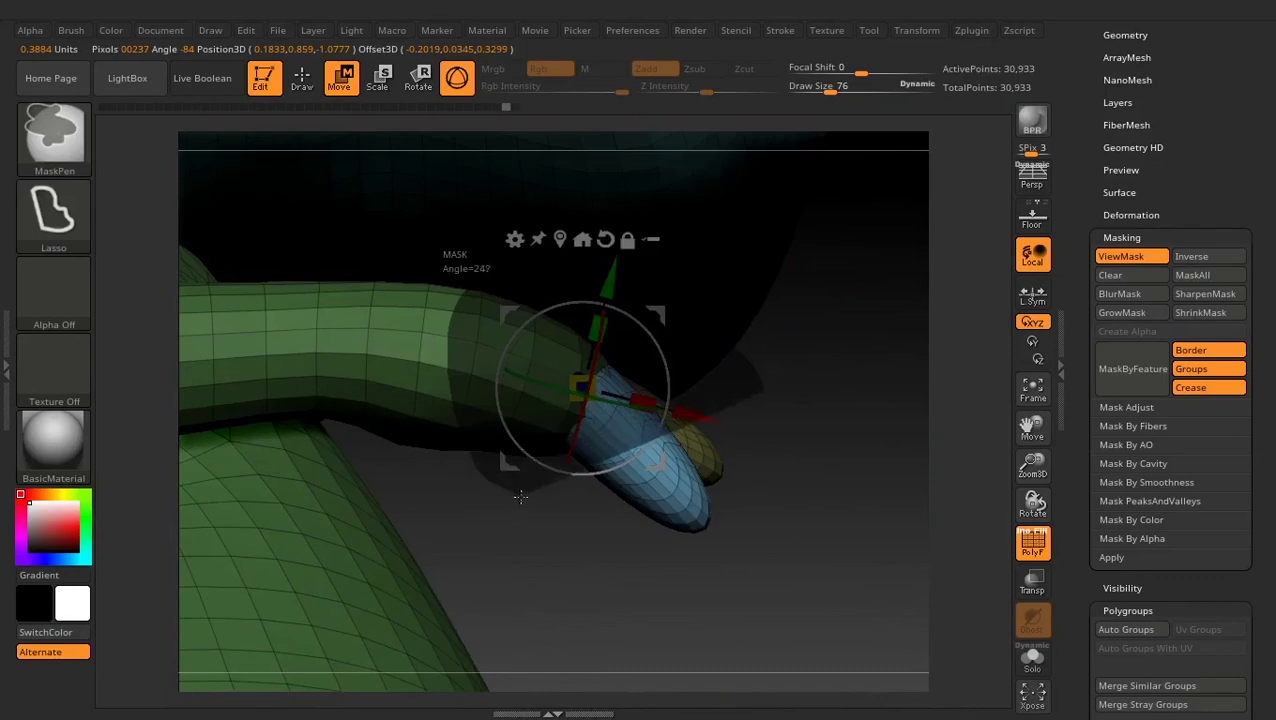
left_click_drag(687, 424, 708, 392, "ctrl")
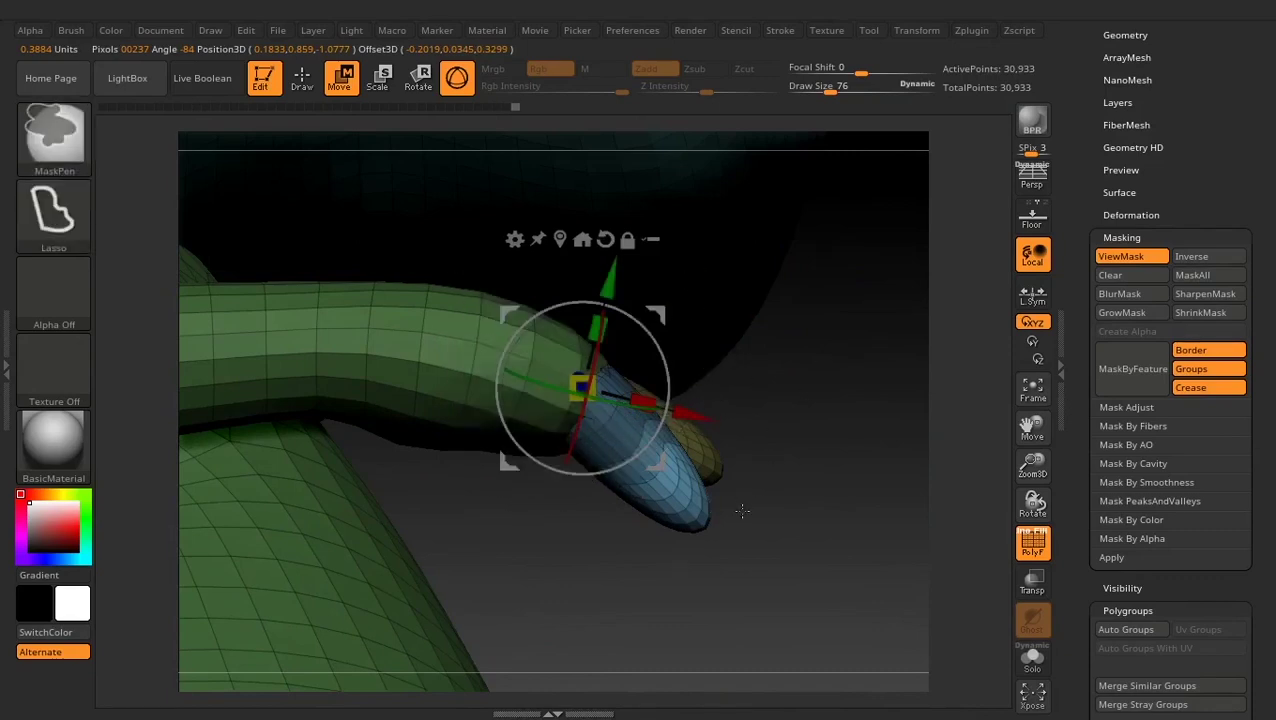
left_click(669, 441)
left_click(699, 447)
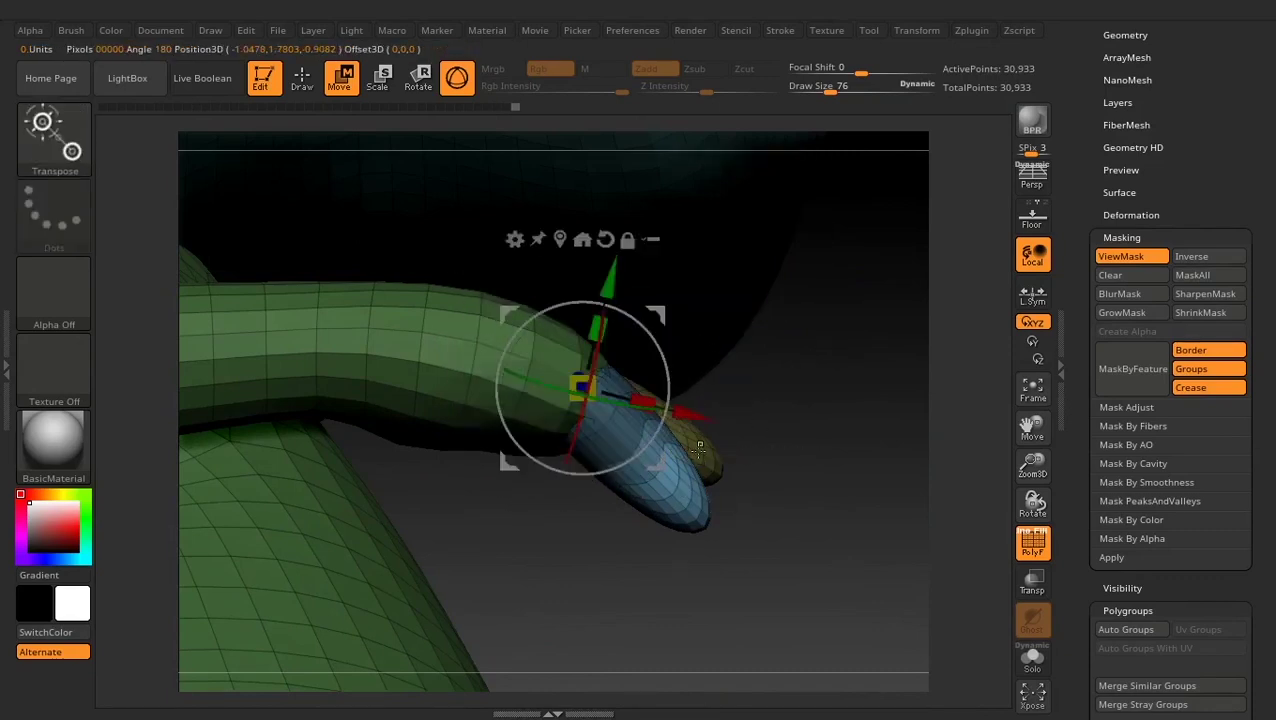
left_click_drag(660, 315, 722, 377)
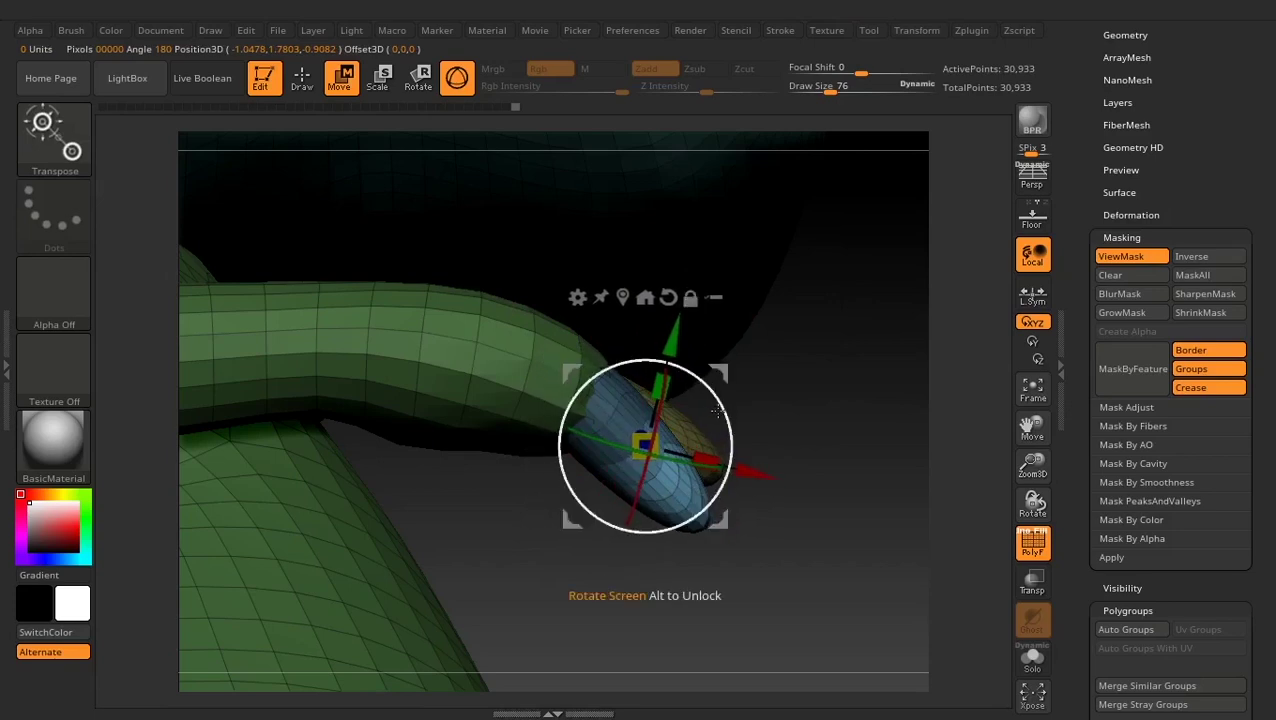
left_click_drag(790, 447, 797, 385)
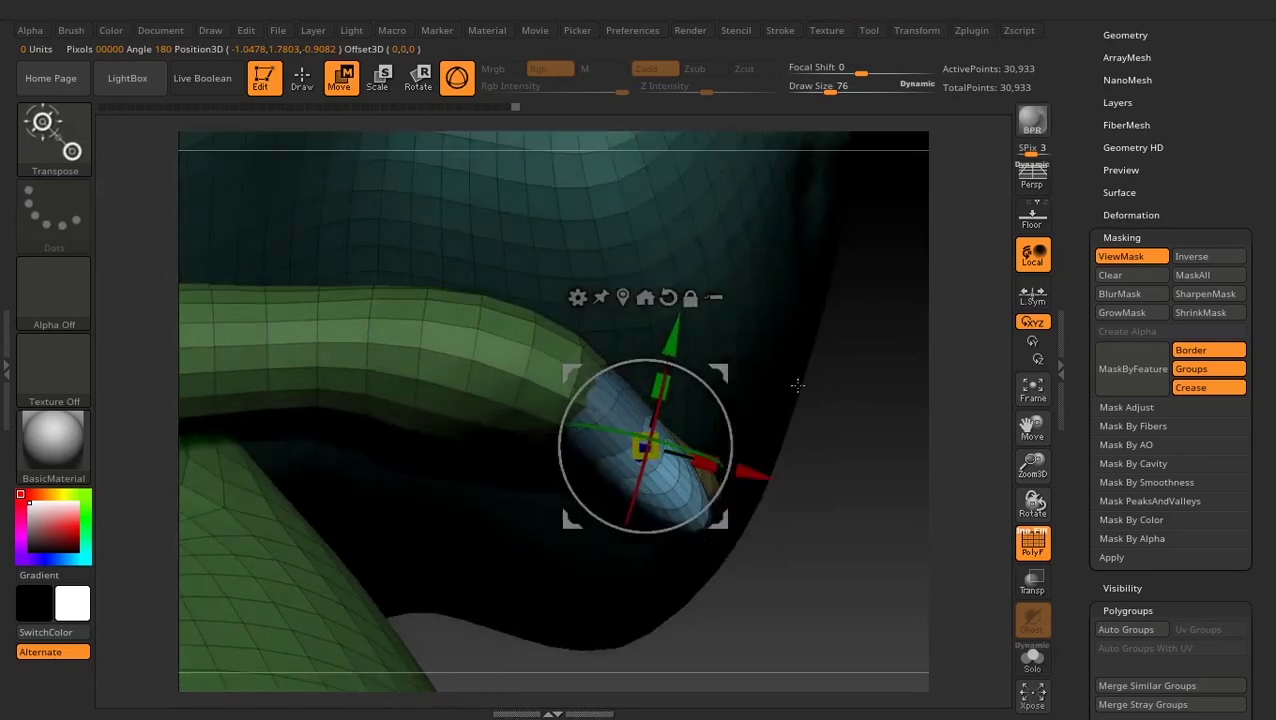
left_click_drag(741, 419, 714, 490)
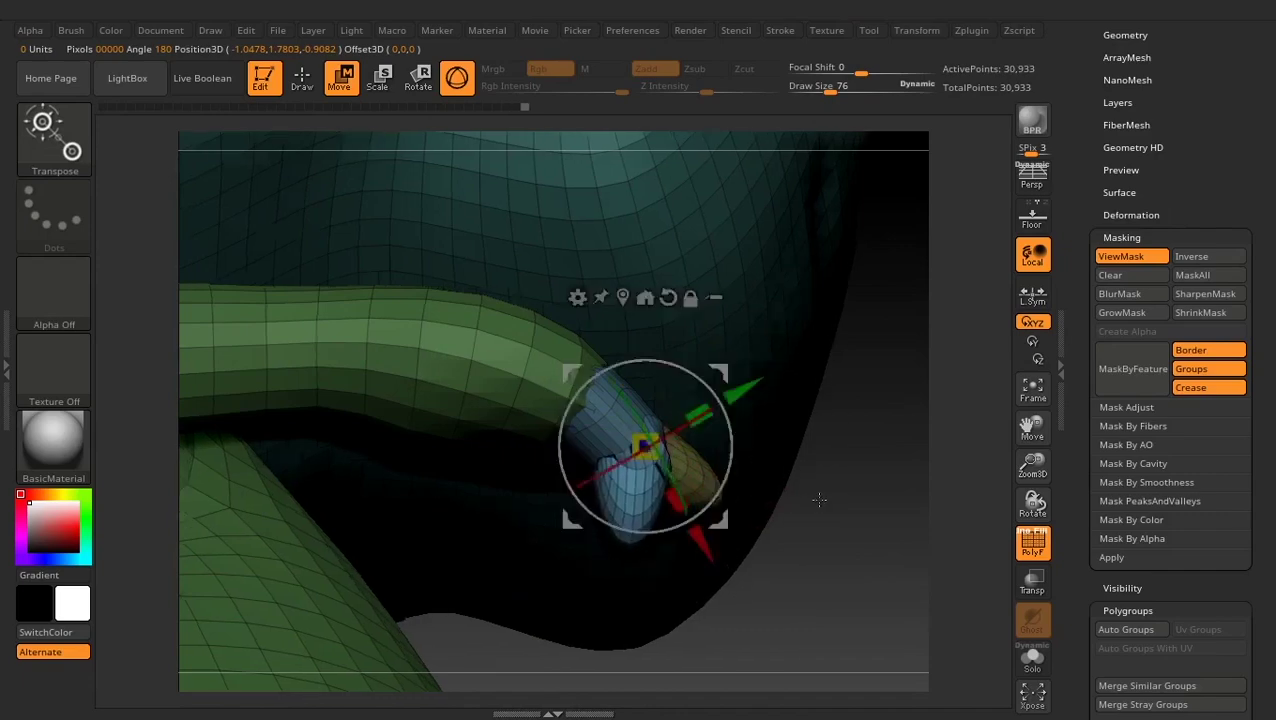
mouse_move(817, 501)
left_mouse_down()
mouse_move(781, 548)
mouse_move(848, 438)
left_mouse_up()
- Clear the mask, set the smoothing brush size to 62, and frame the whole bull
key("ctrl+h")
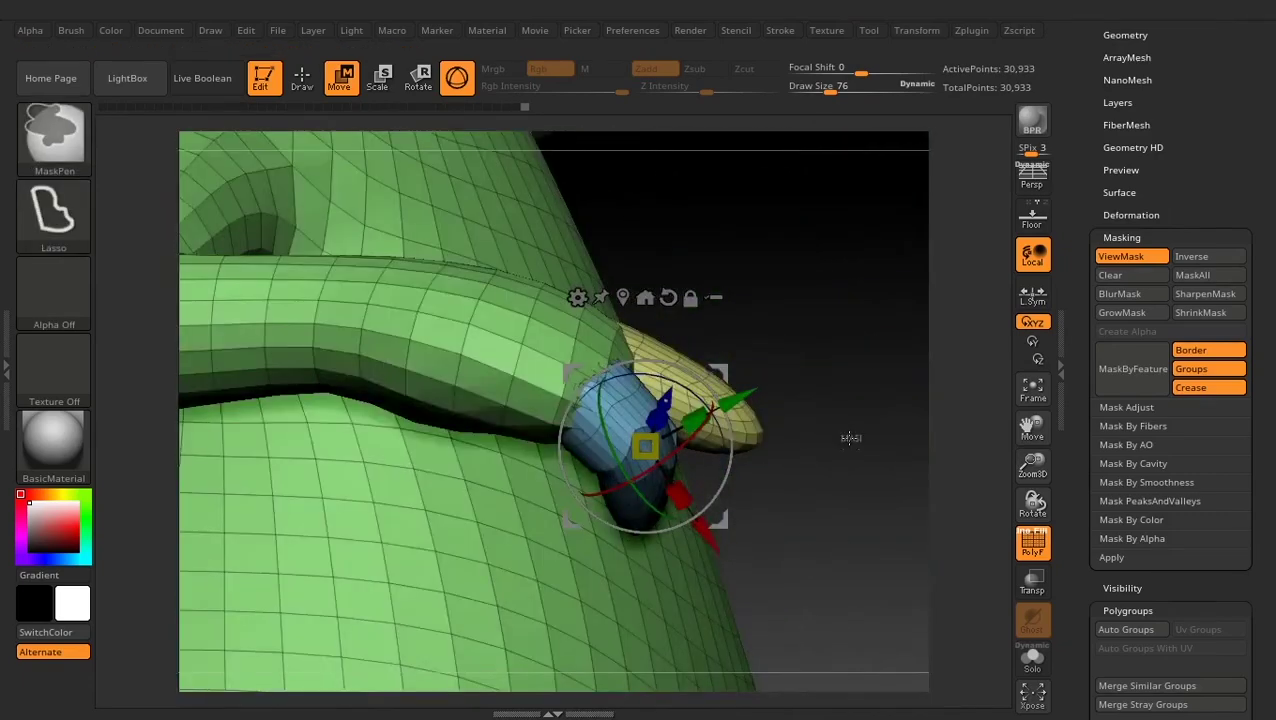
left_click(301, 78)
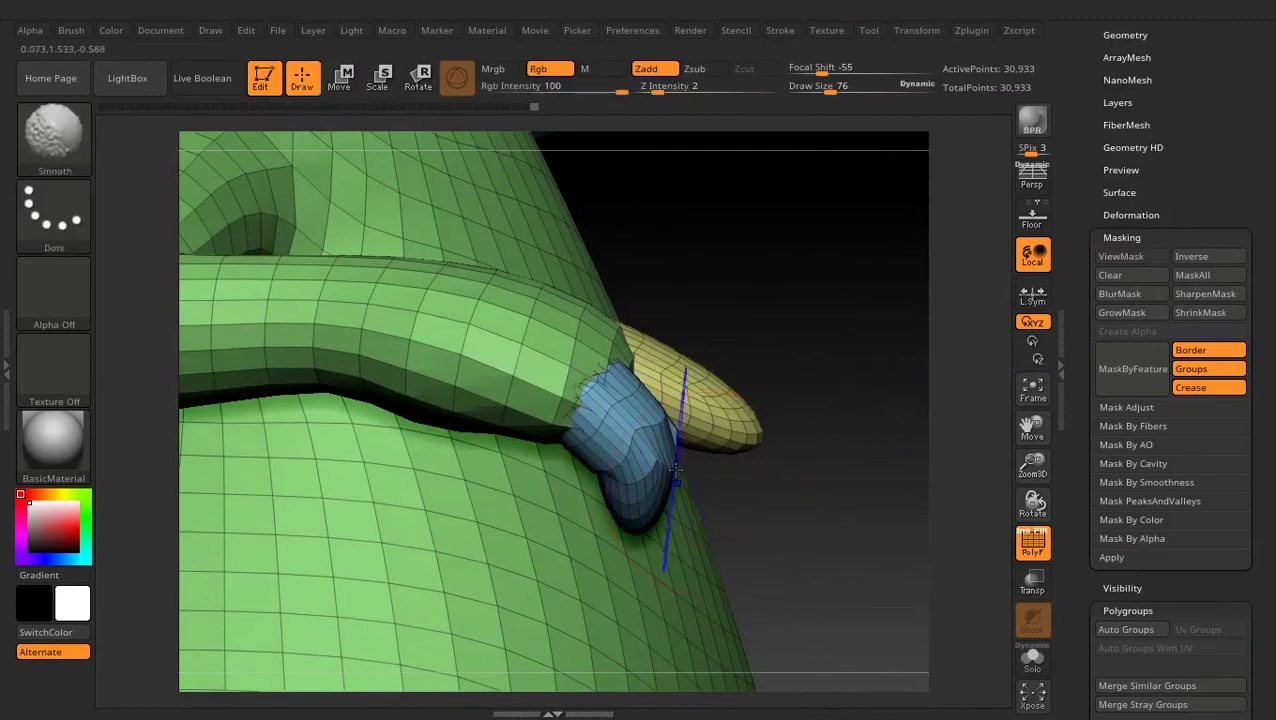
key("space")
left_click_drag(660, 440, 630, 440)
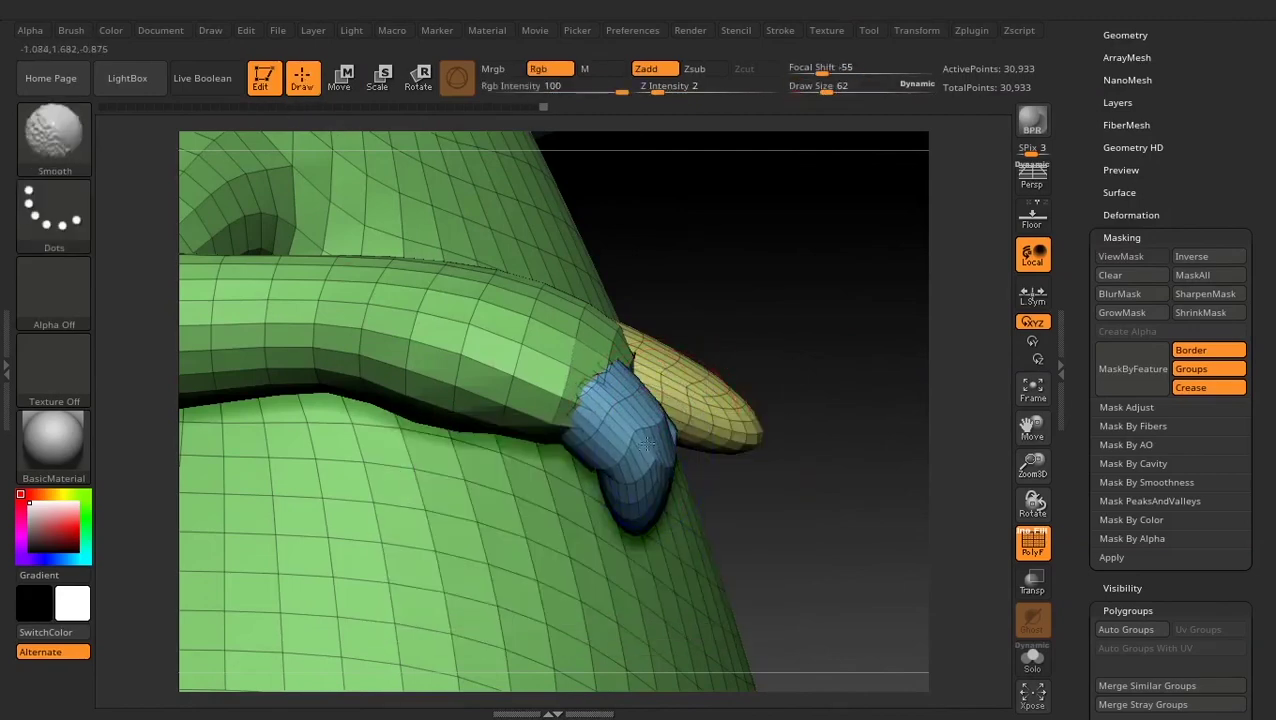
left_click_drag(783, 427, 700, 480)
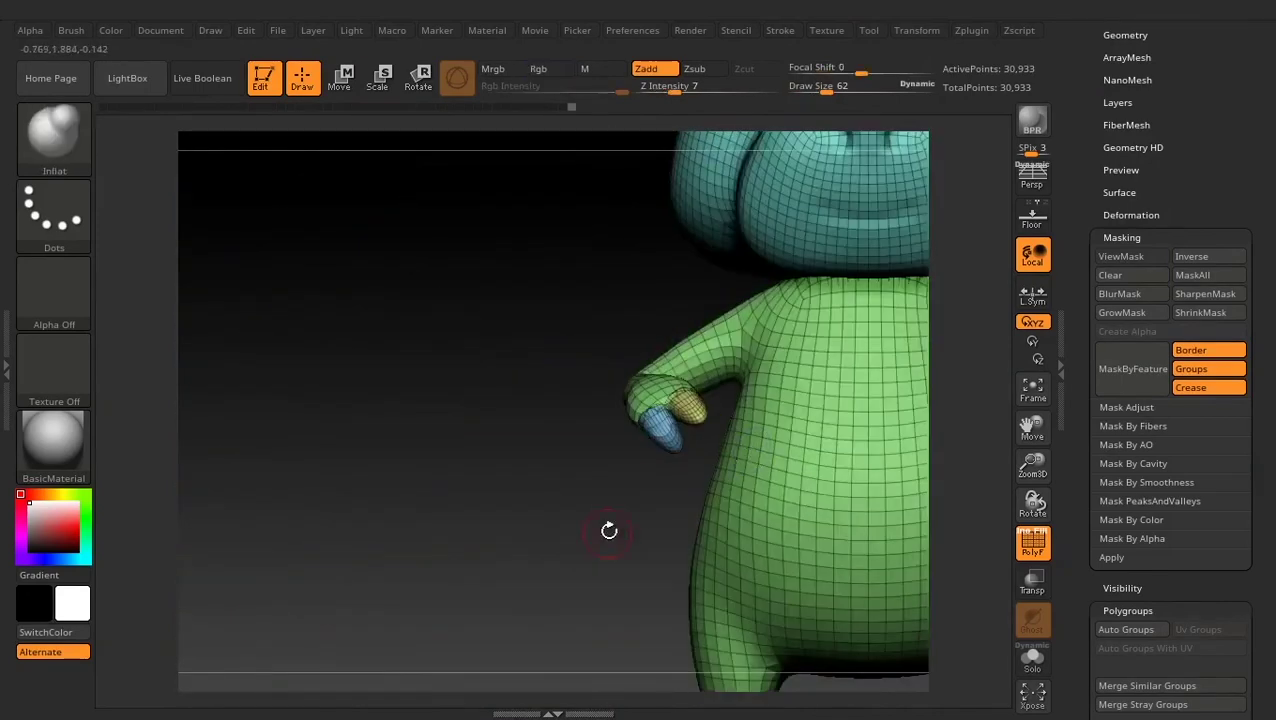
left_click_drag(607, 527, 496, 500, "alt")
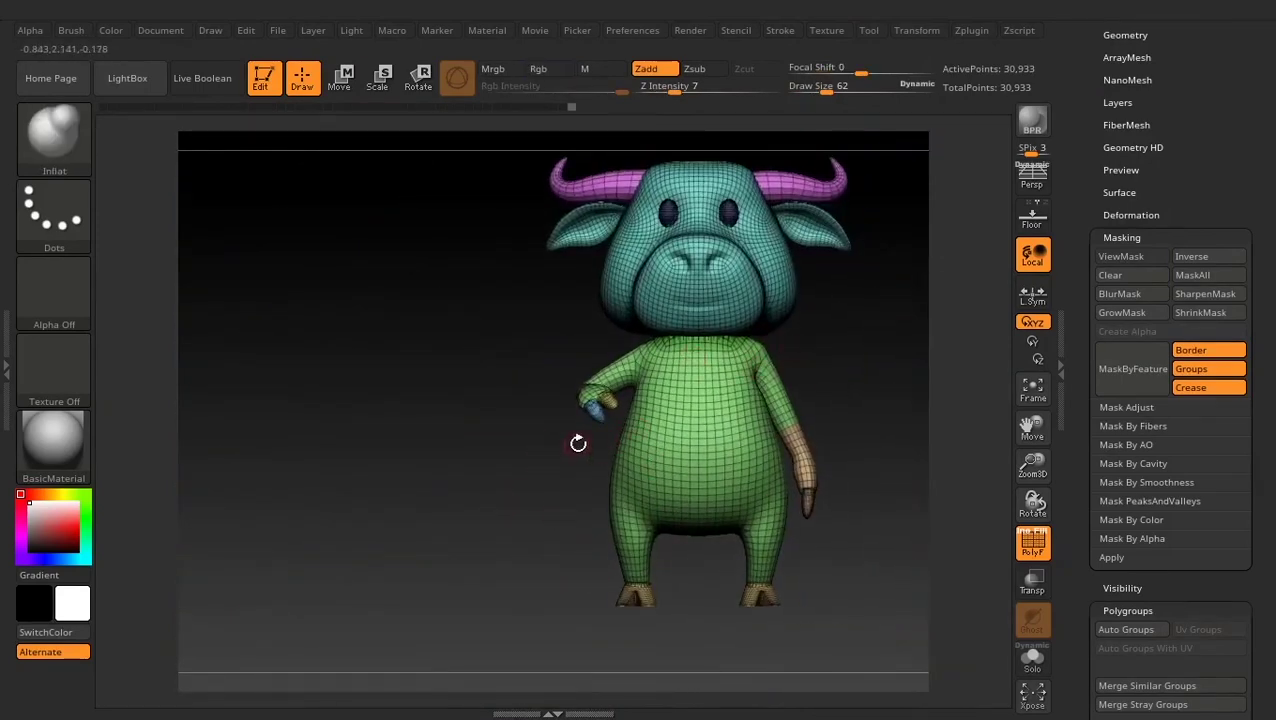
mouse_move(578, 443)
left_mouse_down("alt")
mouse_move(427, 450)
mouse_move(436, 484)
mouse_move(408, 491)
mouse_move(402, 549)
left_mouse_up("alt")
key("ctrl+shift")
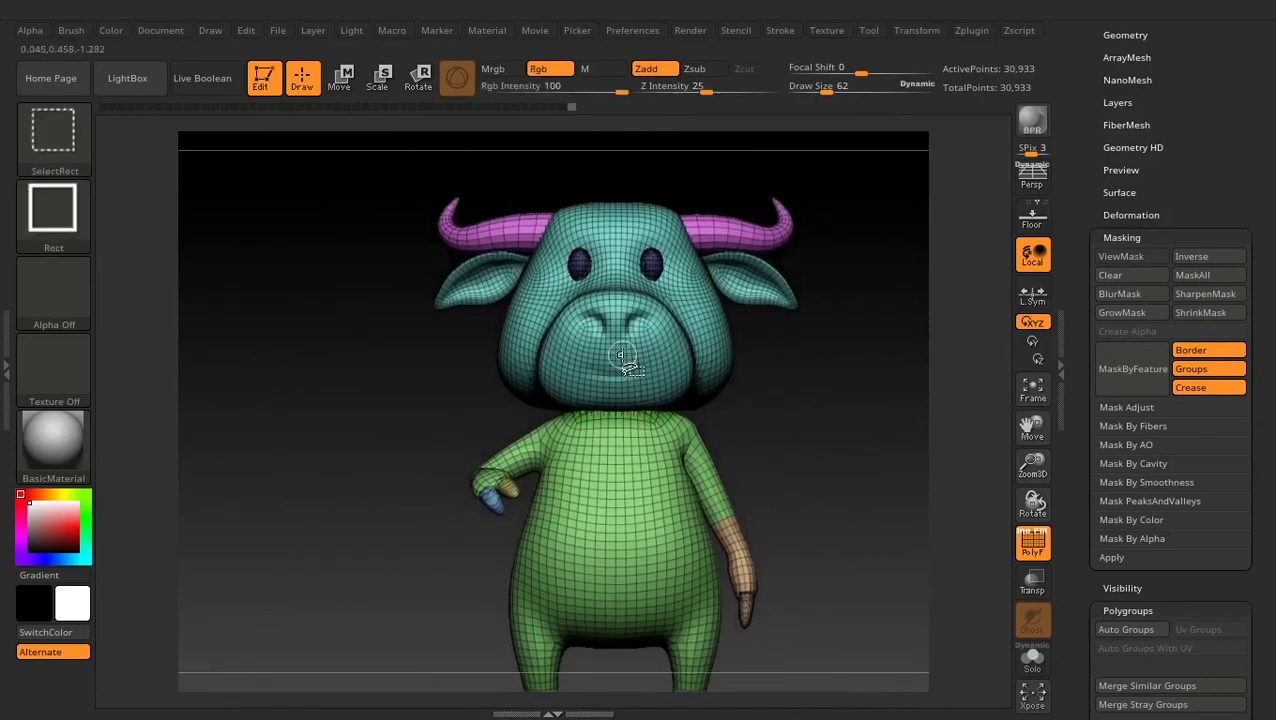
- Hide the green body, lasso-mask the head, unhide everything, and invert the mask
left_click(641, 483, "ctrl+shift")
left_click(641, 483, "ctrl+shift")
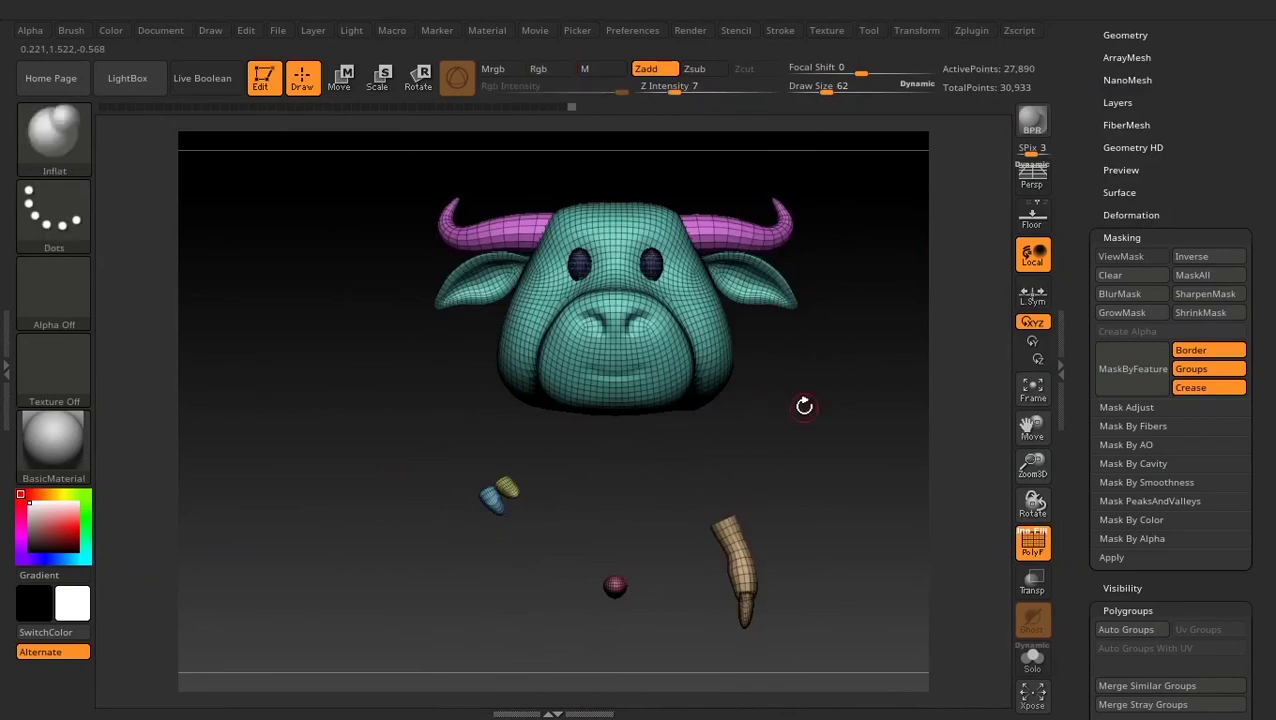
key("ctrl")
left_click_drag(435, 241, 890, 468, "ctrl")
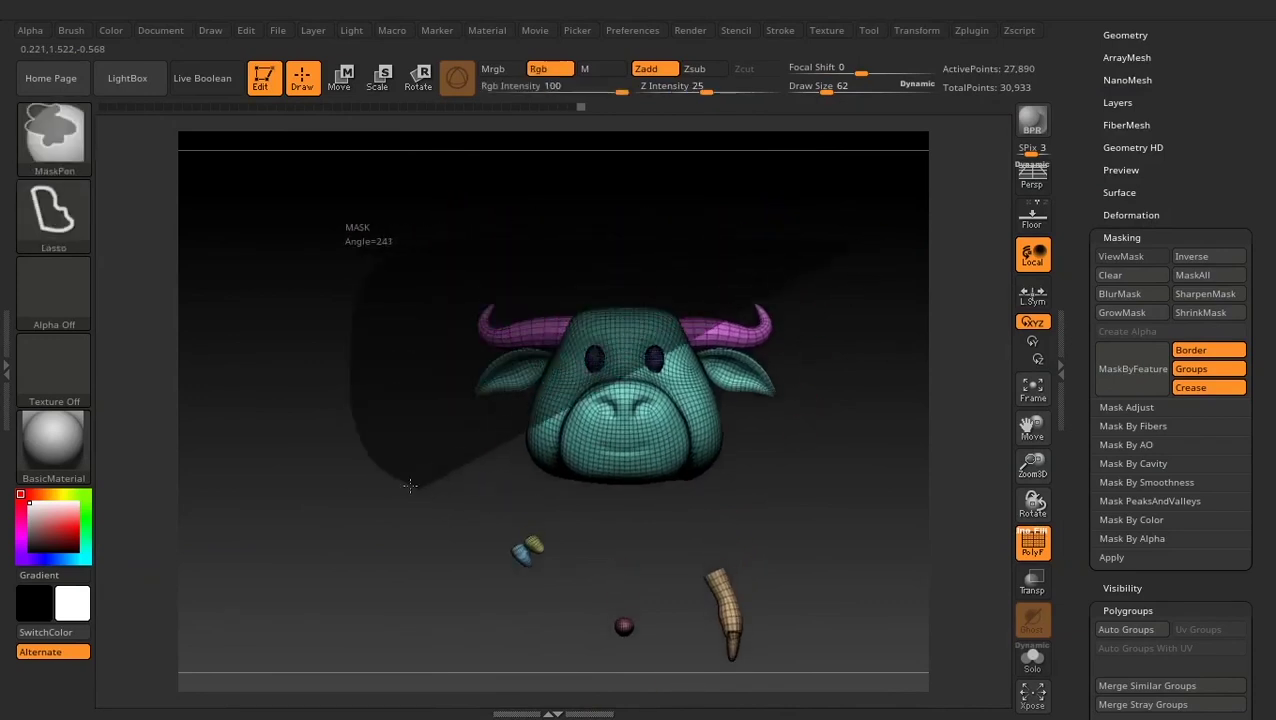
left_click(860, 493, "ctrl+shift")
left_click(841, 514, "ctrl")
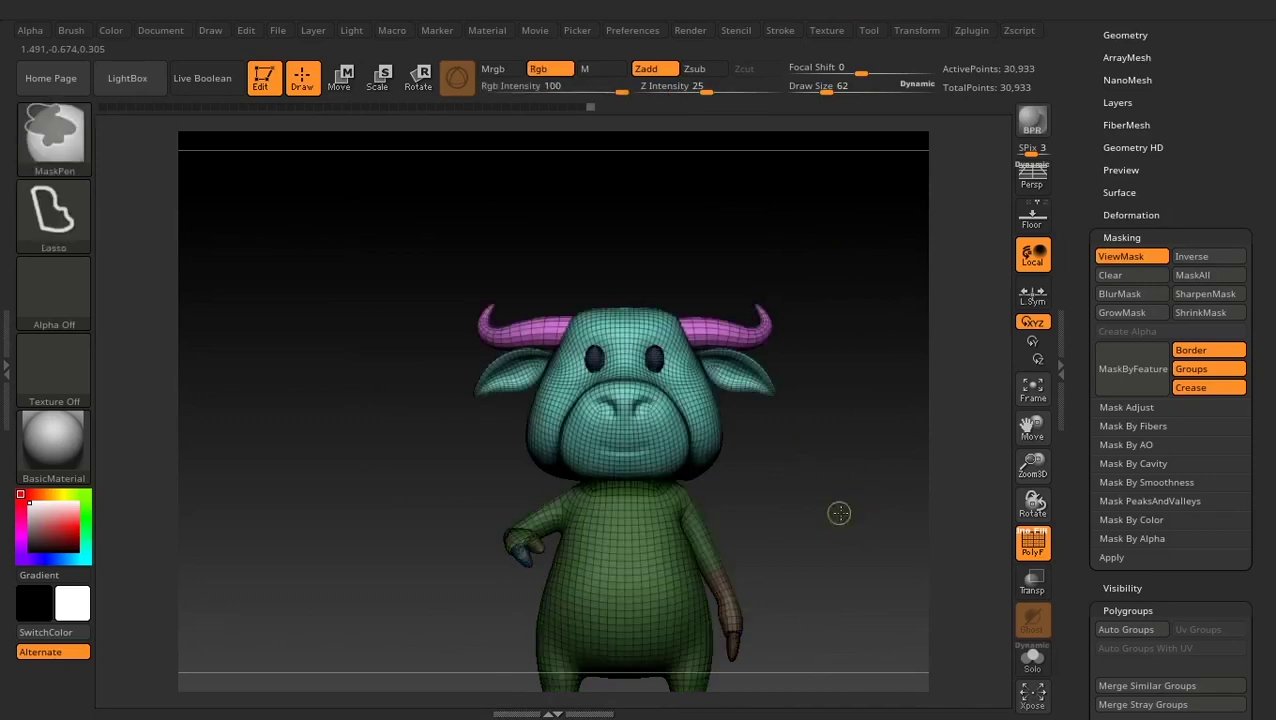
- Reset the Transpose gizmo, pivot it at the head's centre, and undo the trial head turns
left_click(340, 78)
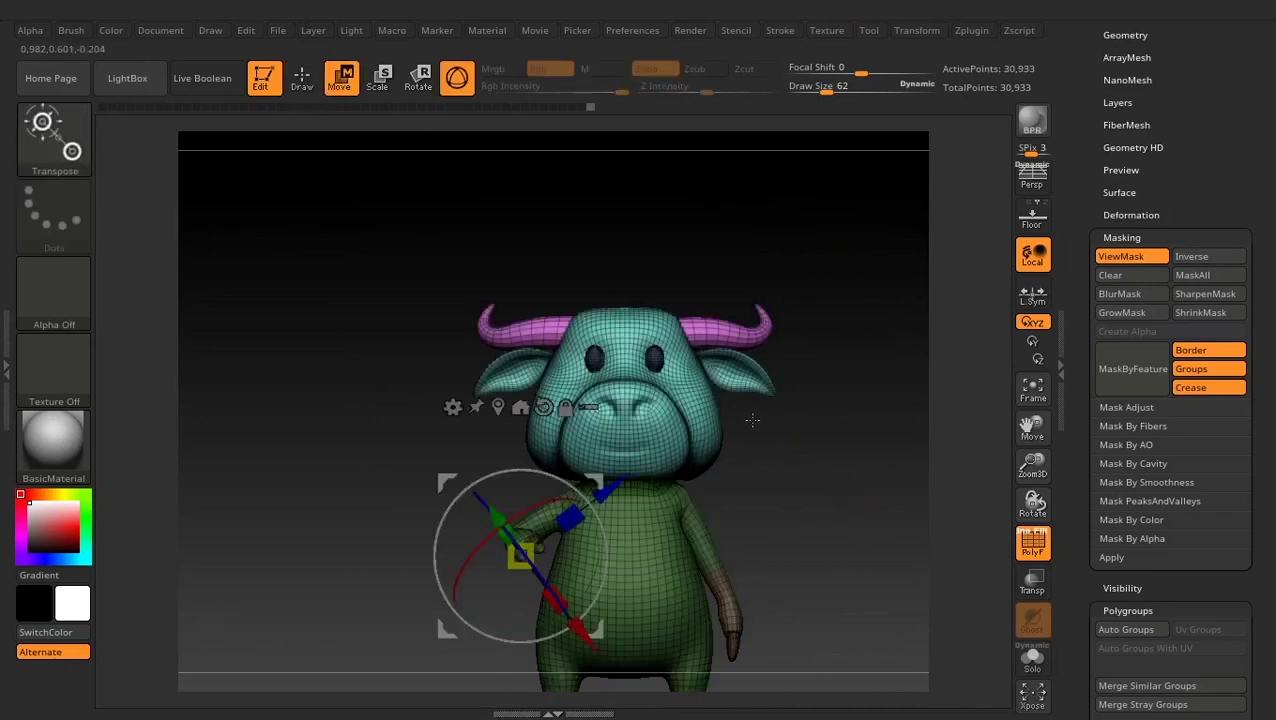
left_click(543, 407)
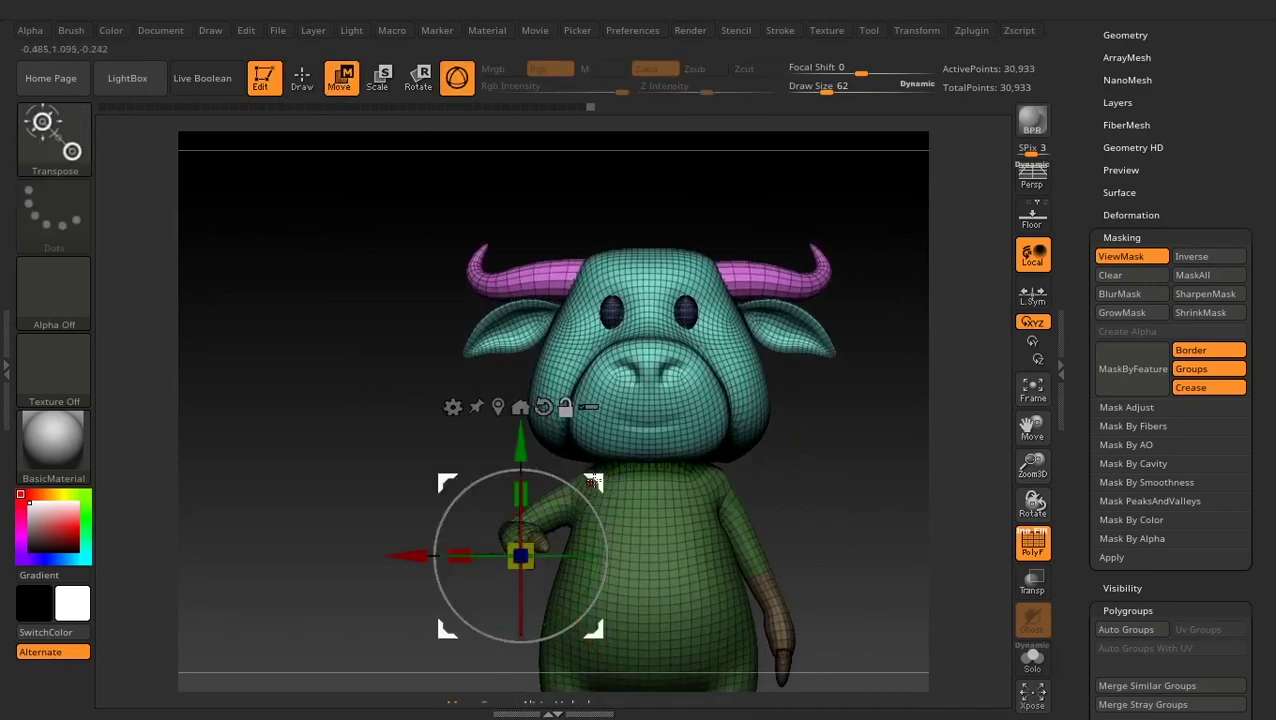
left_click(498, 407)
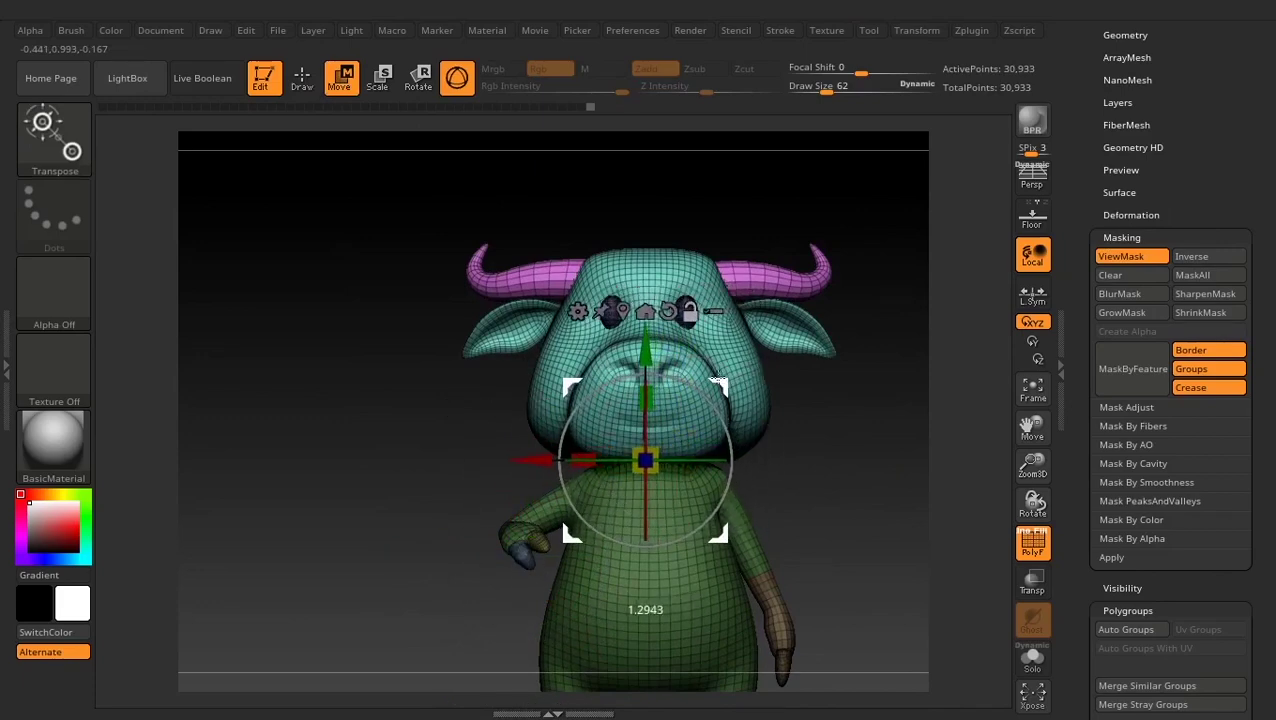
mouse_move(722, 385)
left_mouse_down()
mouse_move(726, 421)
mouse_move(428, 469)
mouse_move(698, 418)
mouse_move(735, 440)
mouse_move(624, 404)
mouse_move(717, 505)
left_mouse_up()
key("ctrl+z")
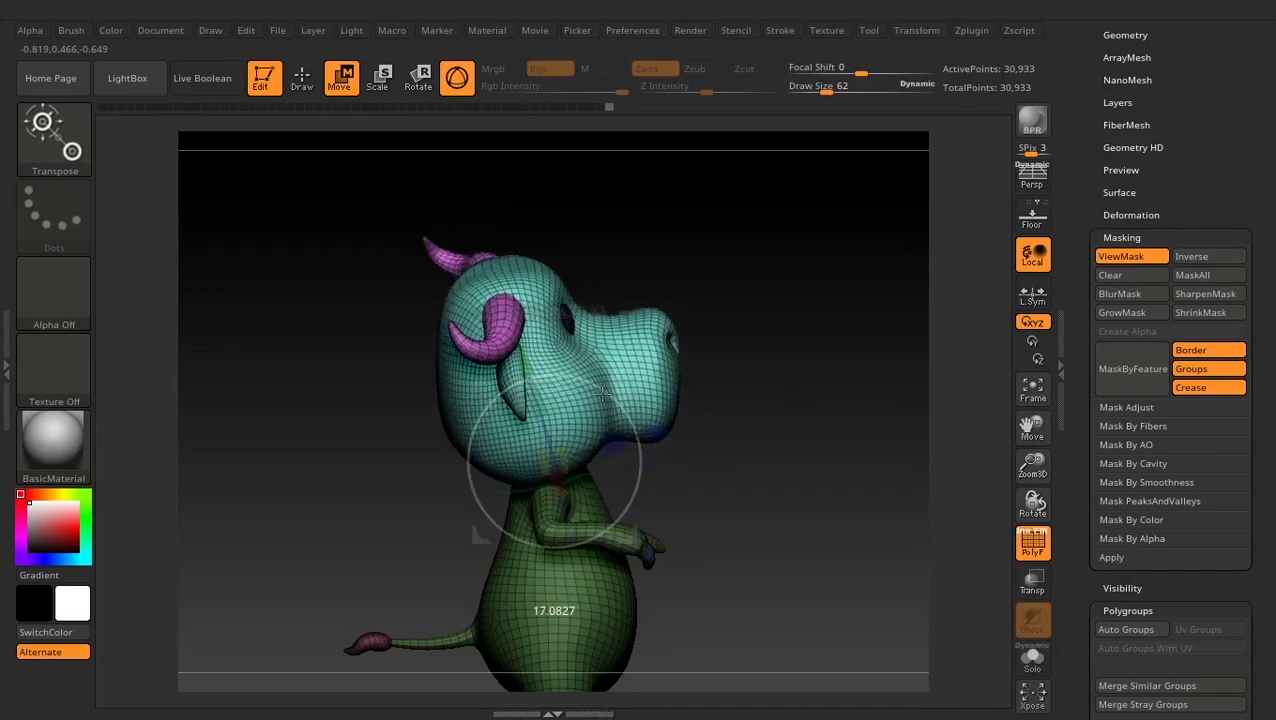
key("ctrl+z")
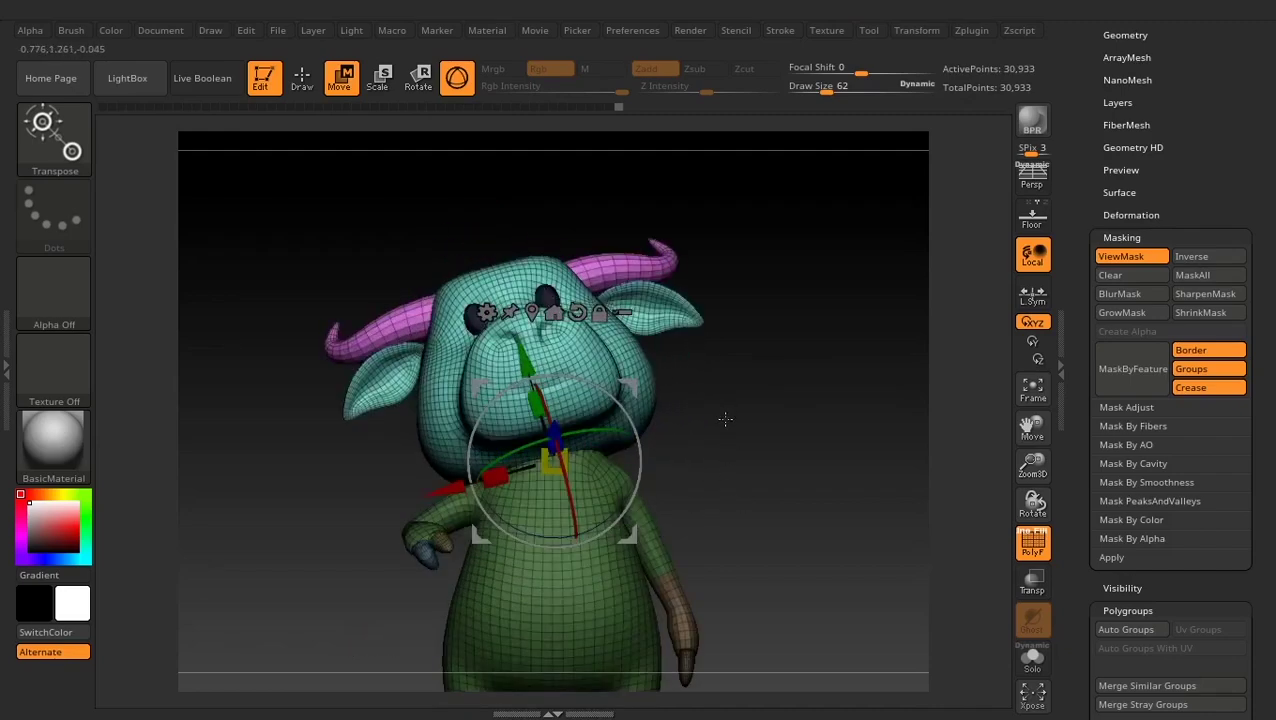
- Return to sculpting and pick the Move brush at draw size 148
left_click(303, 80)
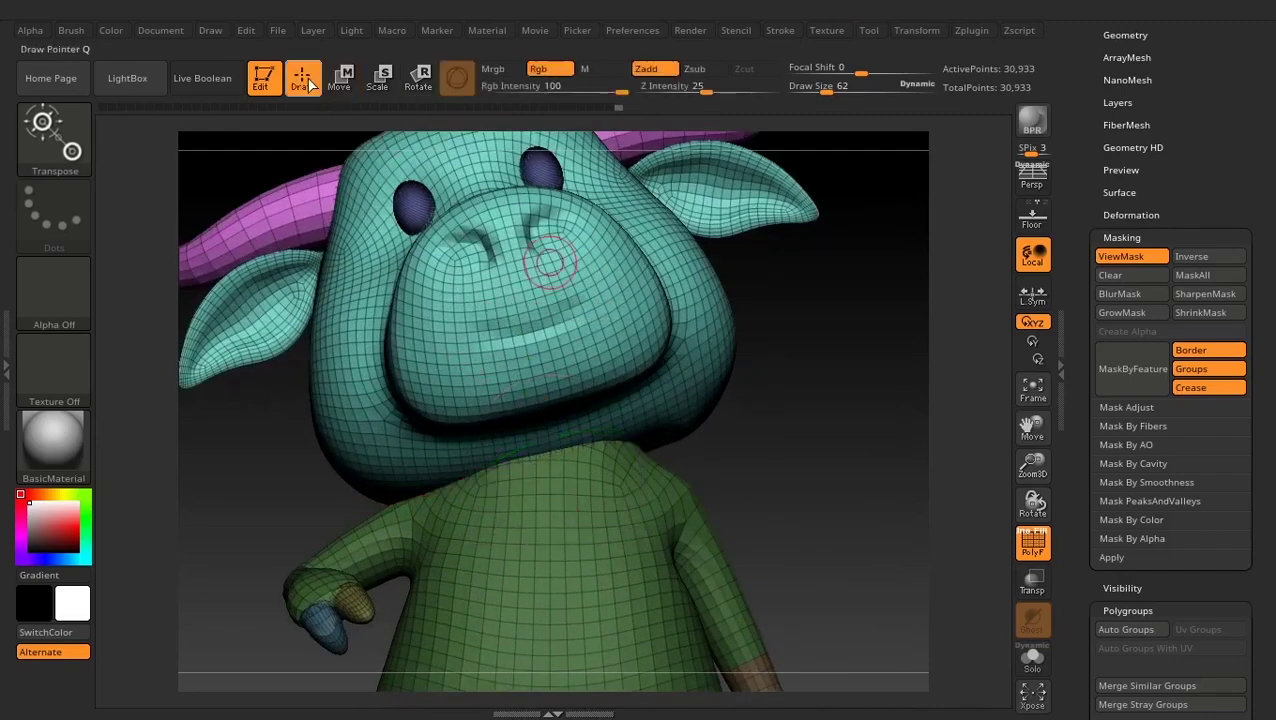
key("ctrl+h")
left_click_drag(789, 482, 470, 425)
key("space")
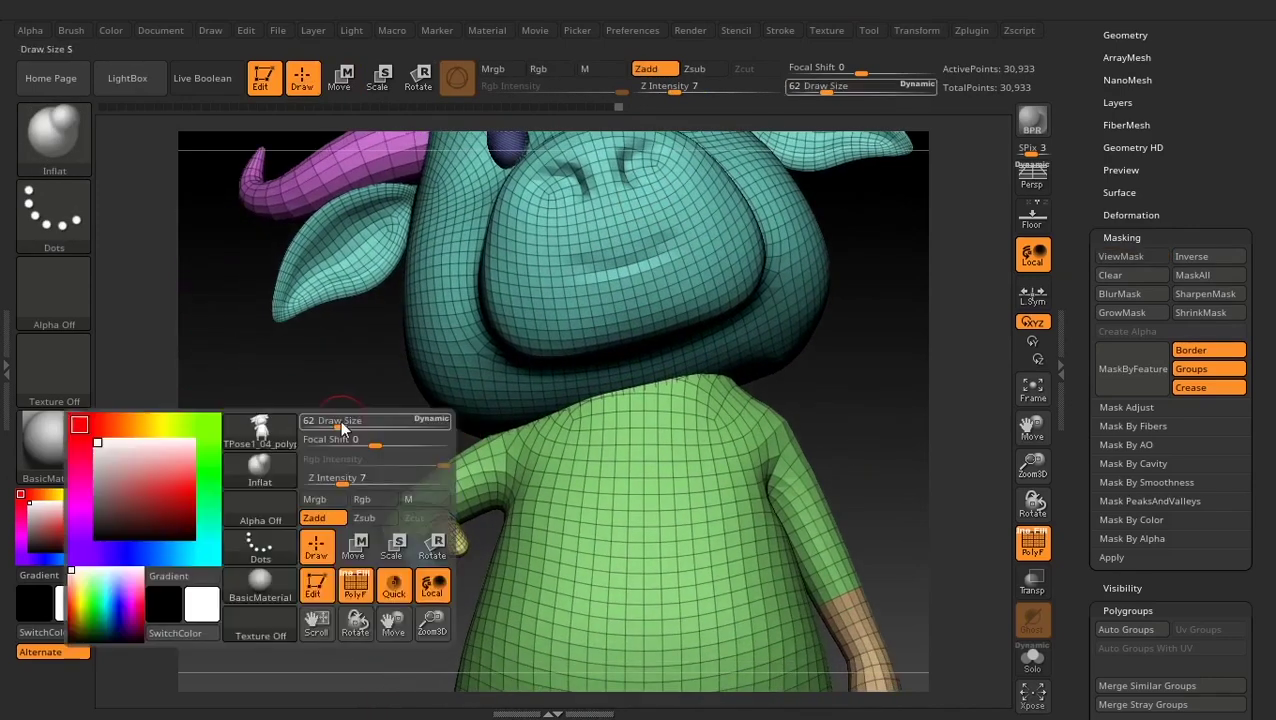
left_click_drag(342, 427, 388, 424)
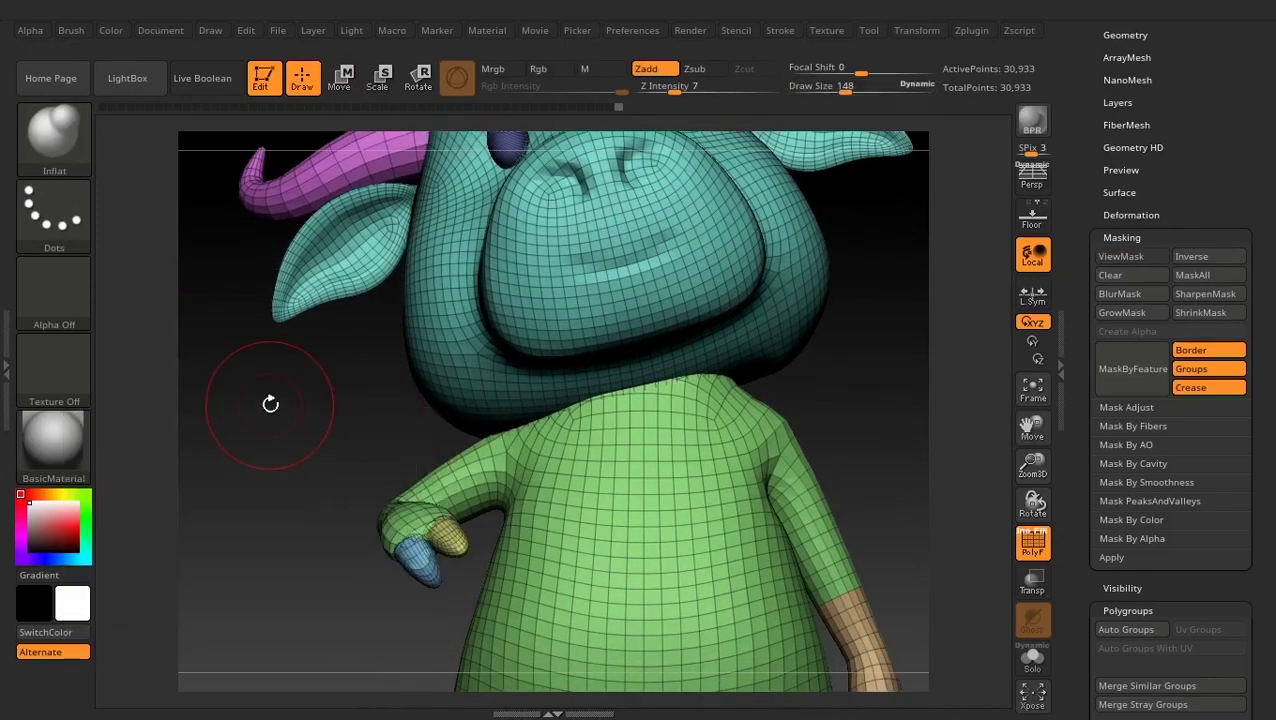
key("b")
key("m")
key("v")
mouse_move(265, 430)
left_mouse_down("alt")
mouse_move(282, 416)
mouse_move(470, 413)
left_mouse_up("alt")
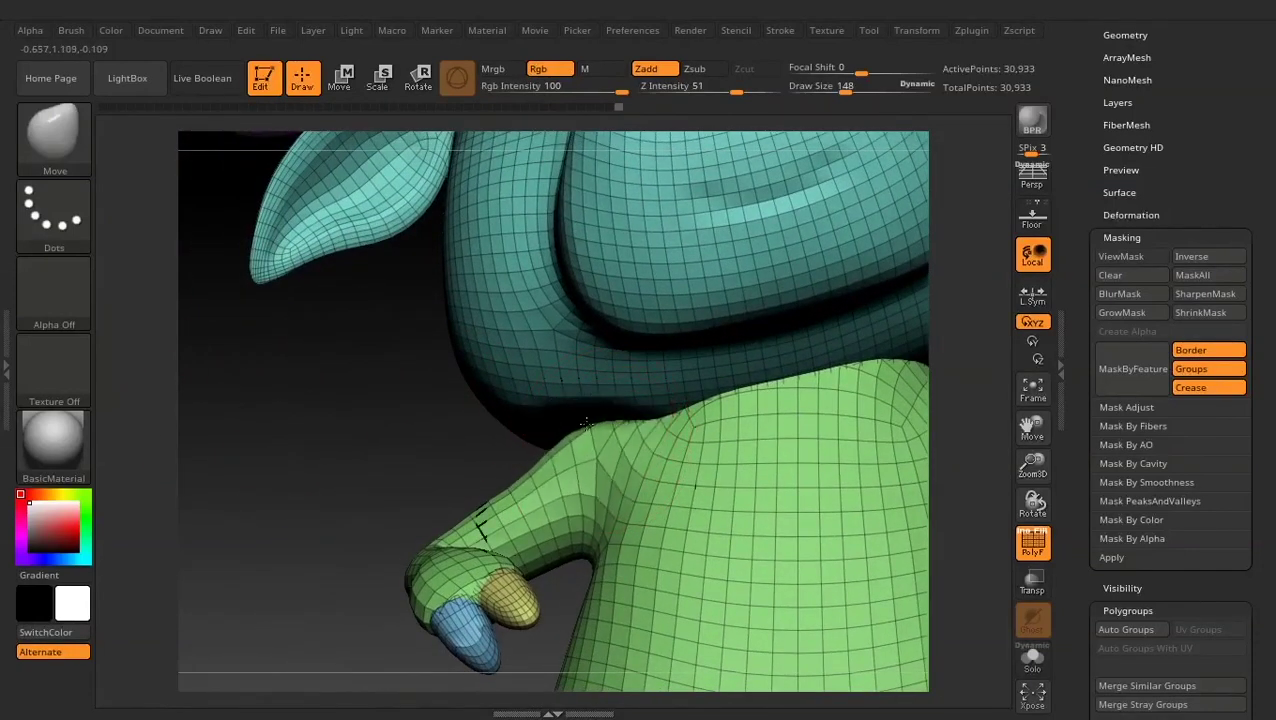
- Pull the green shoulder surface upward with the Move brush
left_click_drag(578, 441, 600, 395)
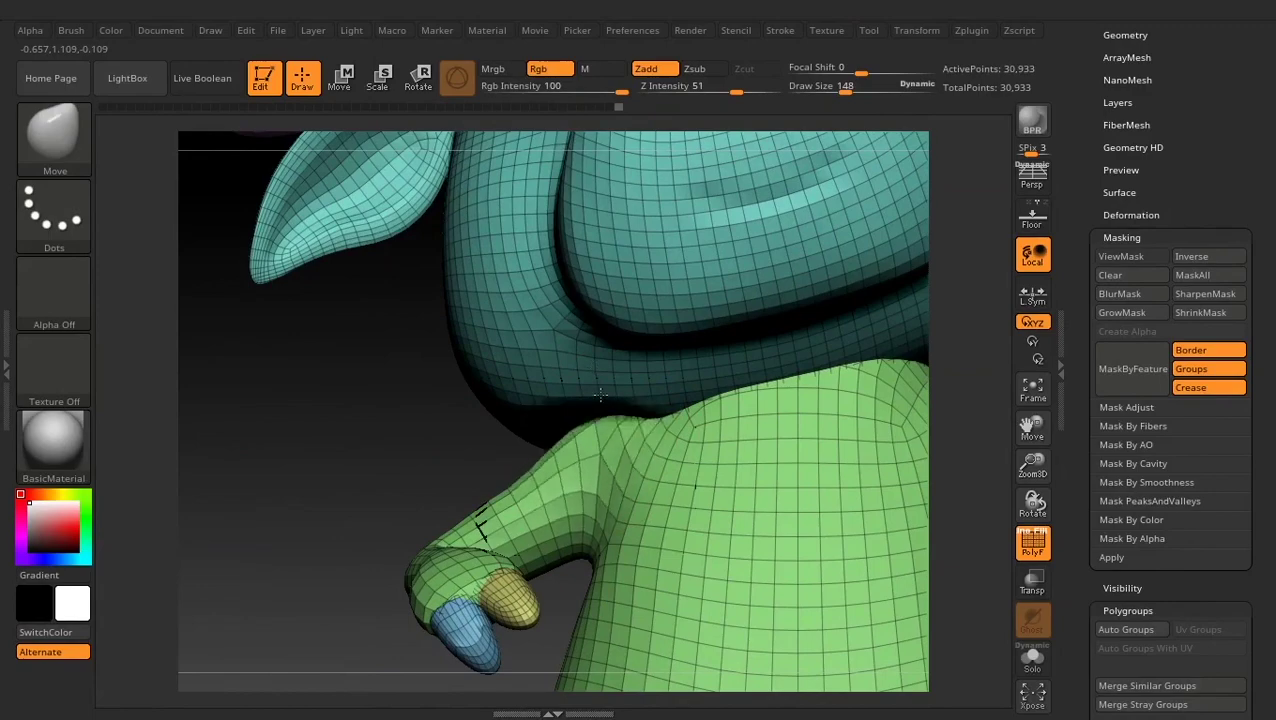
right_click_drag(601, 396, 430, 392)
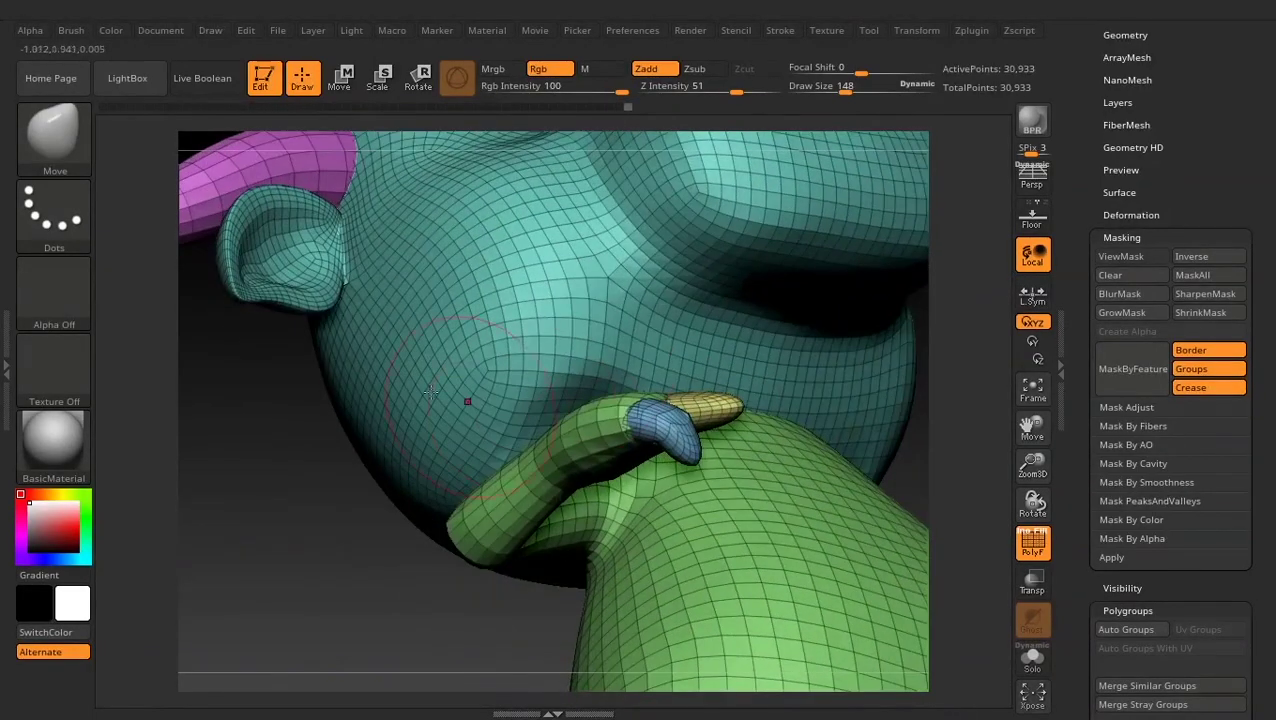
mouse_move(607, 389)
right_mouse_down()
mouse_move(541, 453)
mouse_move(316, 465)
mouse_move(359, 481)
right_mouse_up()
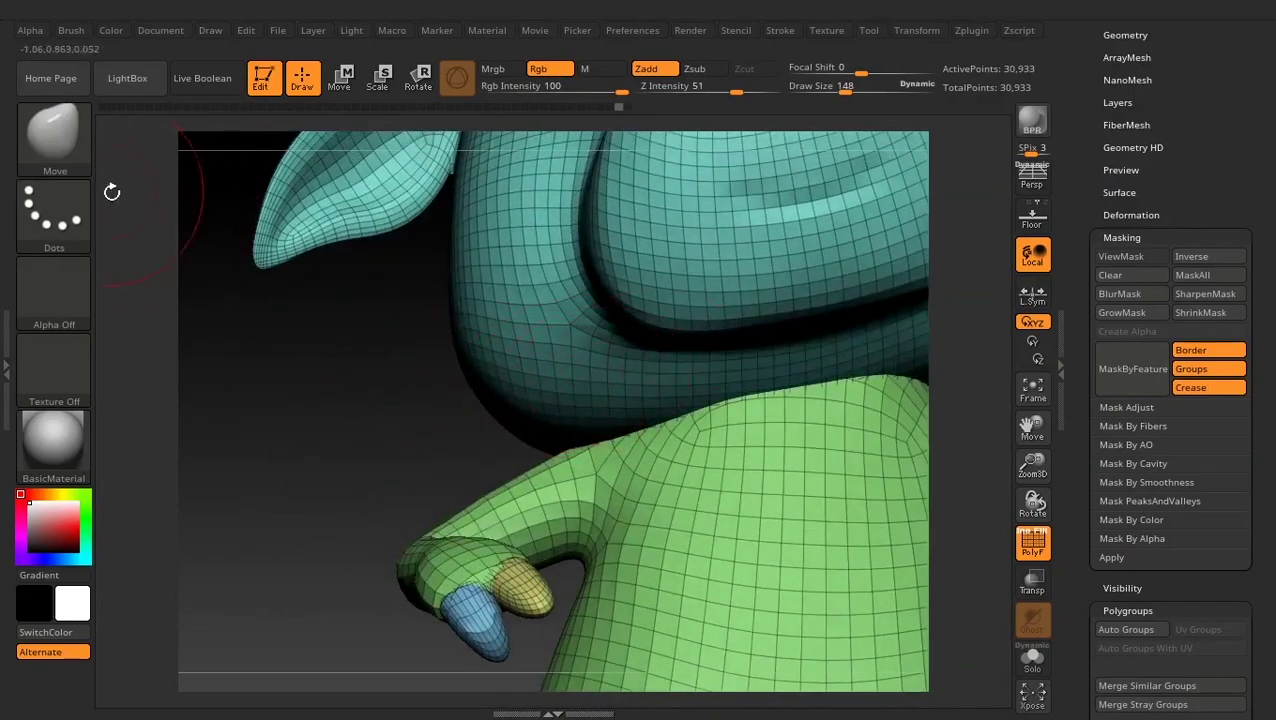
- Lift the shoulder edge below the head with Move Topological, then clear the mask
left_click(64, 157)
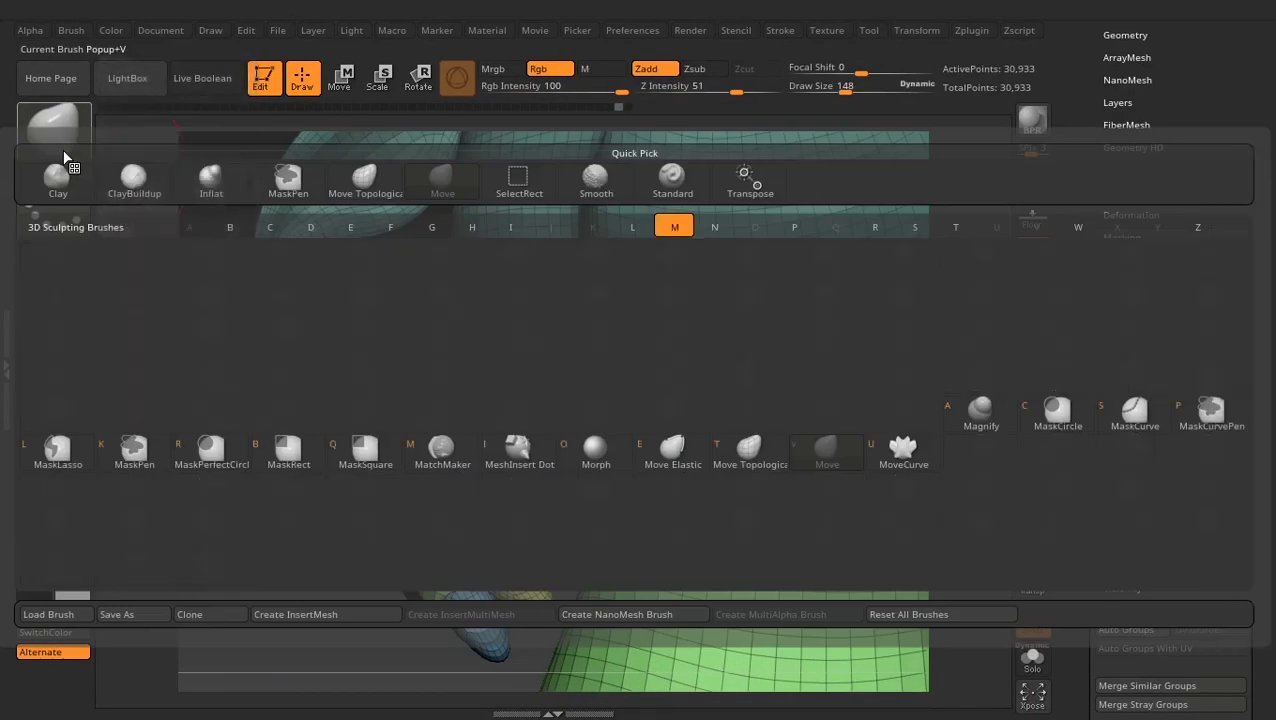
left_click(282, 176)
right_click_drag(319, 395, 352, 406)
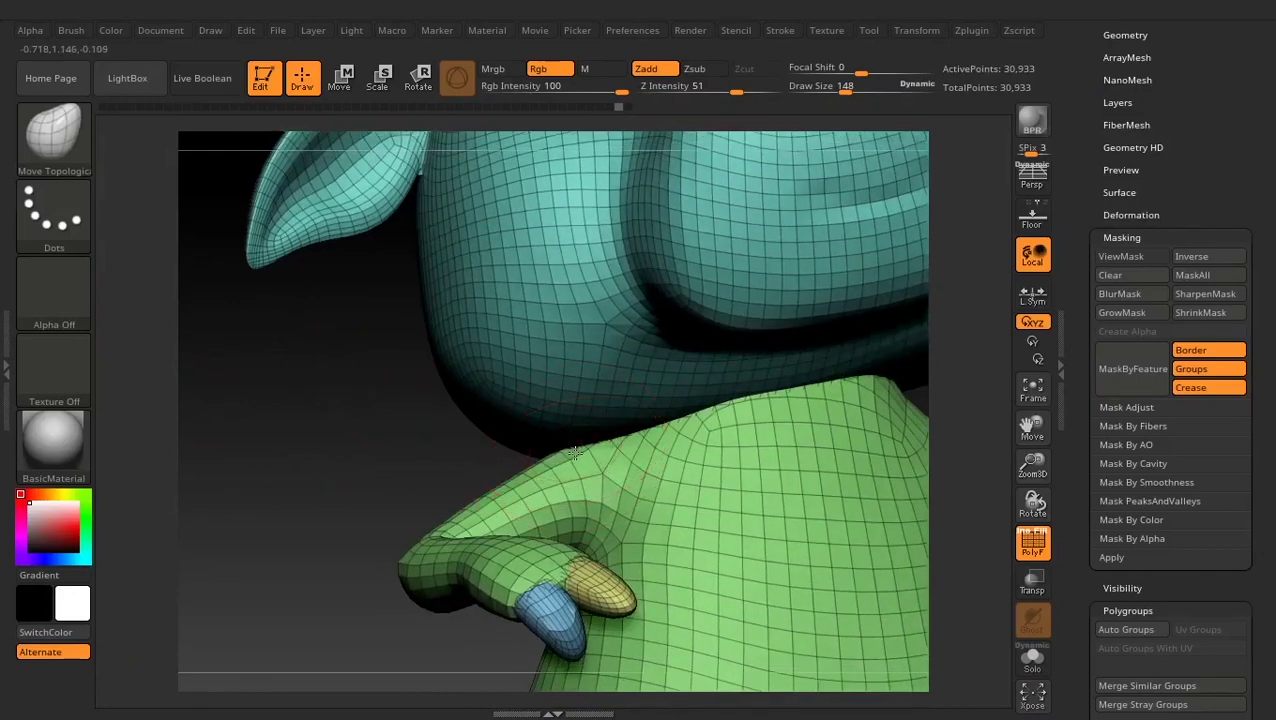
left_click_drag(570, 455, 571, 415)
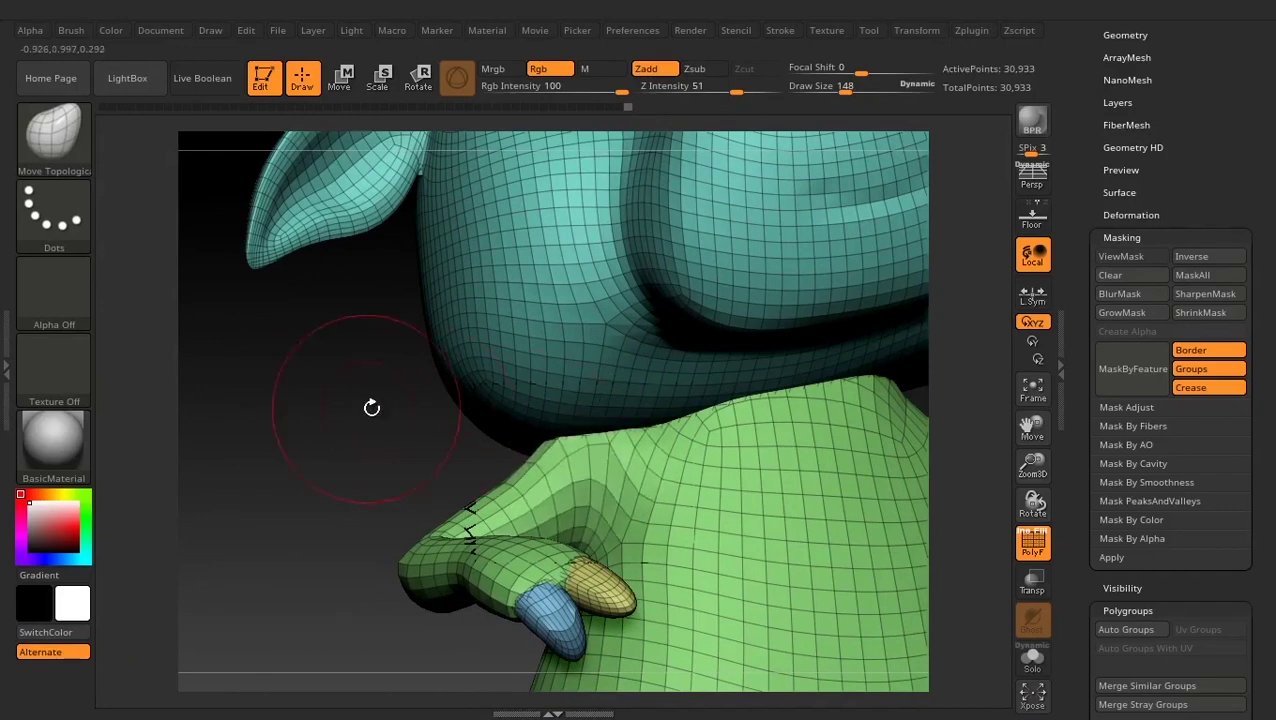
mouse_move(371, 407)
left_mouse_down()
mouse_move(456, 478)
mouse_move(650, 468)
left_mouse_up()
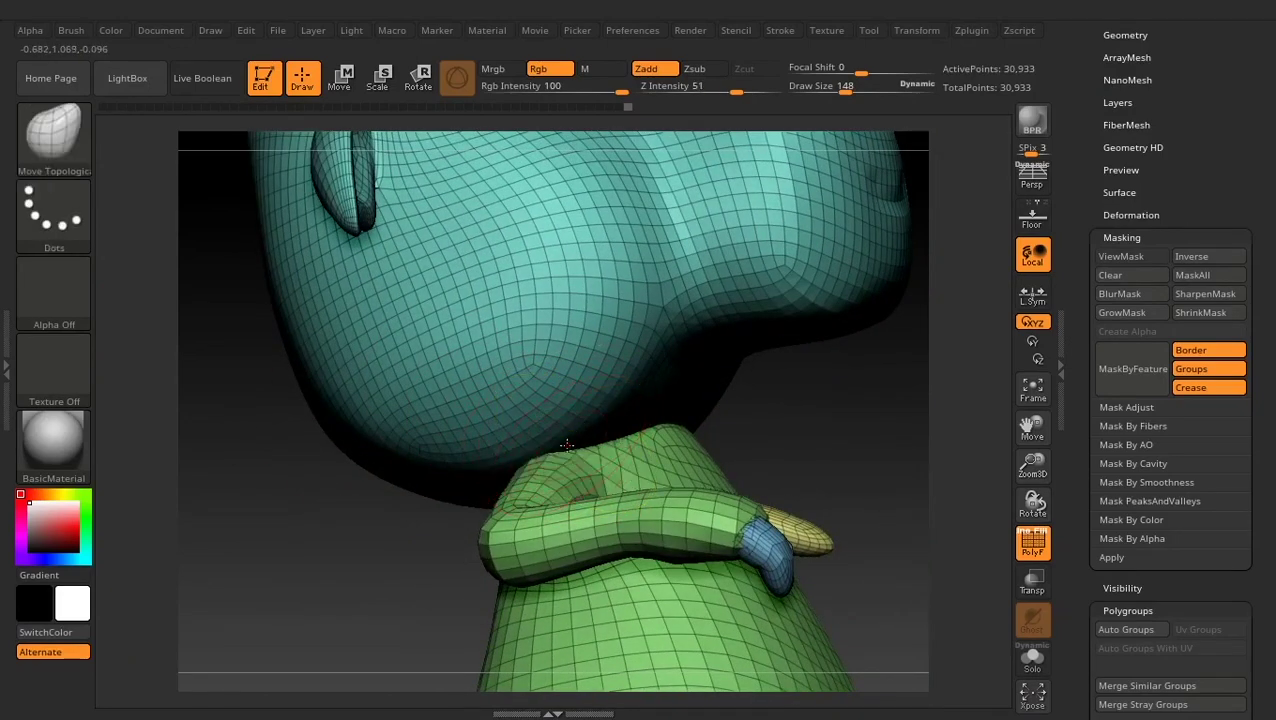
left_click_drag(897, 441, 800, 420, "ctrl")
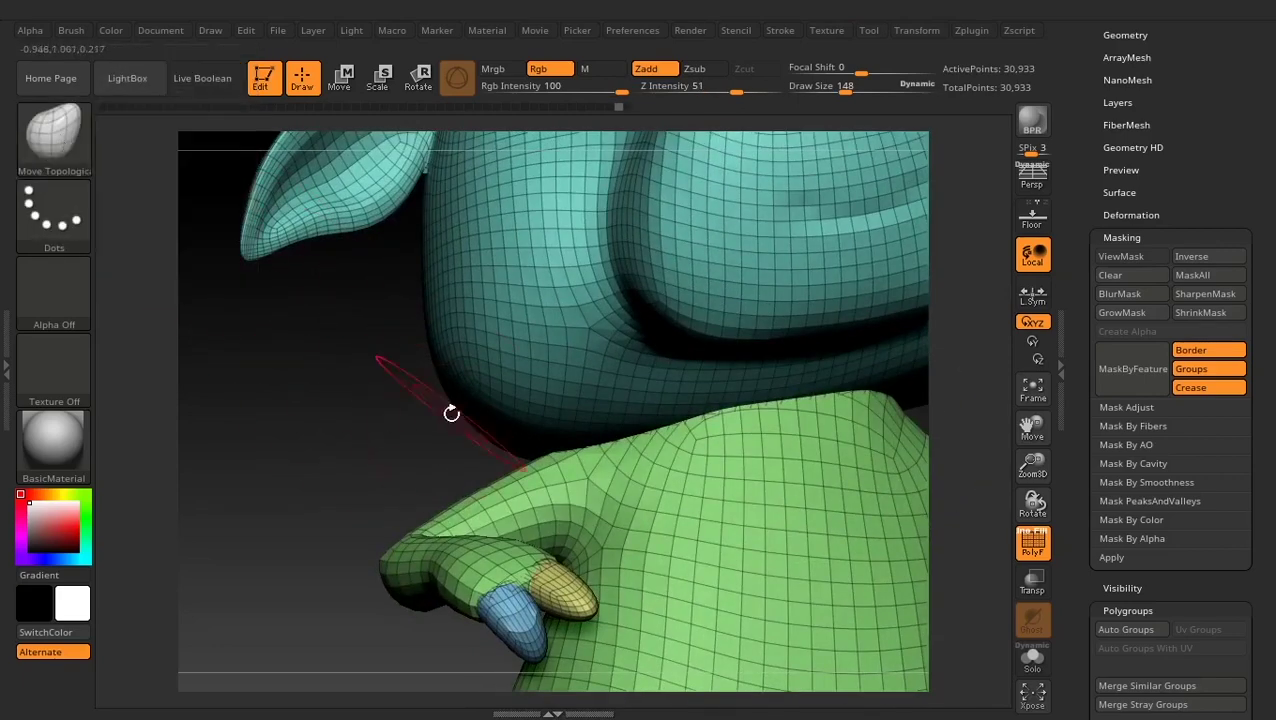
mouse_move(399, 427)
left_mouse_down("alt")
mouse_move(355, 490)
mouse_move(401, 481)
mouse_move(384, 436)
mouse_move(367, 504)
mouse_move(409, 446)
left_mouse_up("alt")
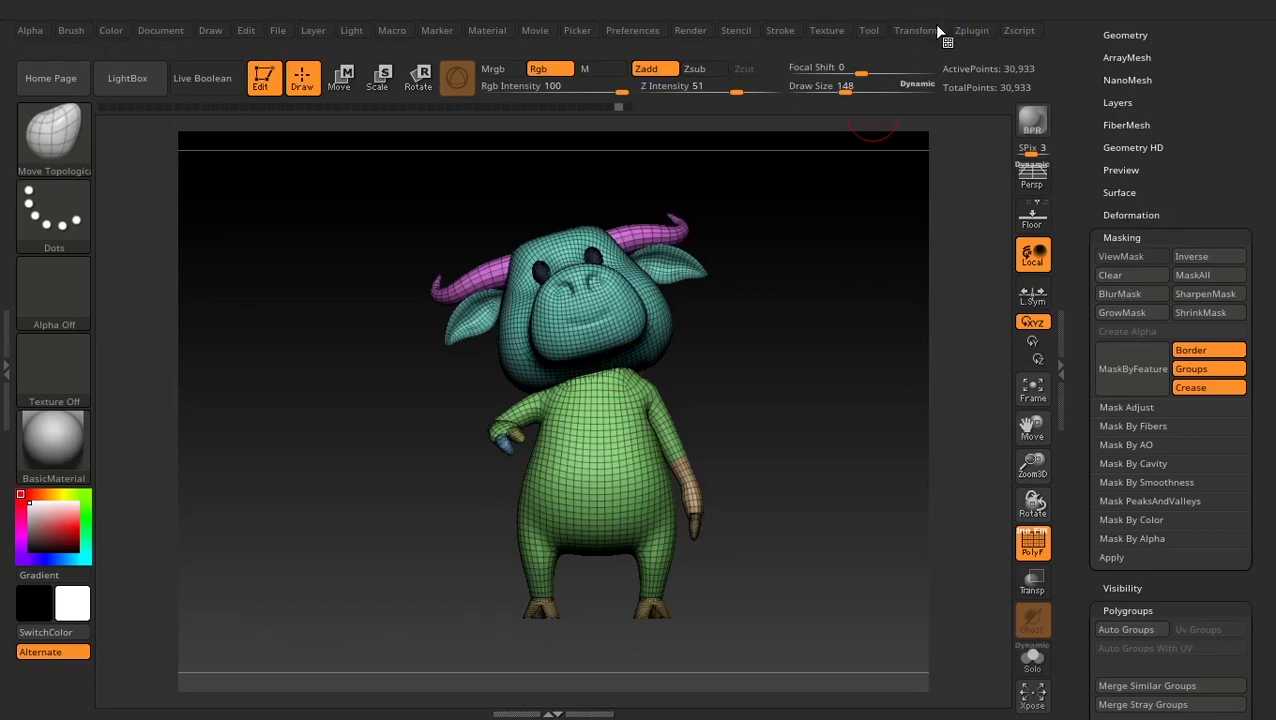
- Run Transpose Master's TPose|SubT to apply the new pose to the polypainted bull subtools
left_click(971, 31)
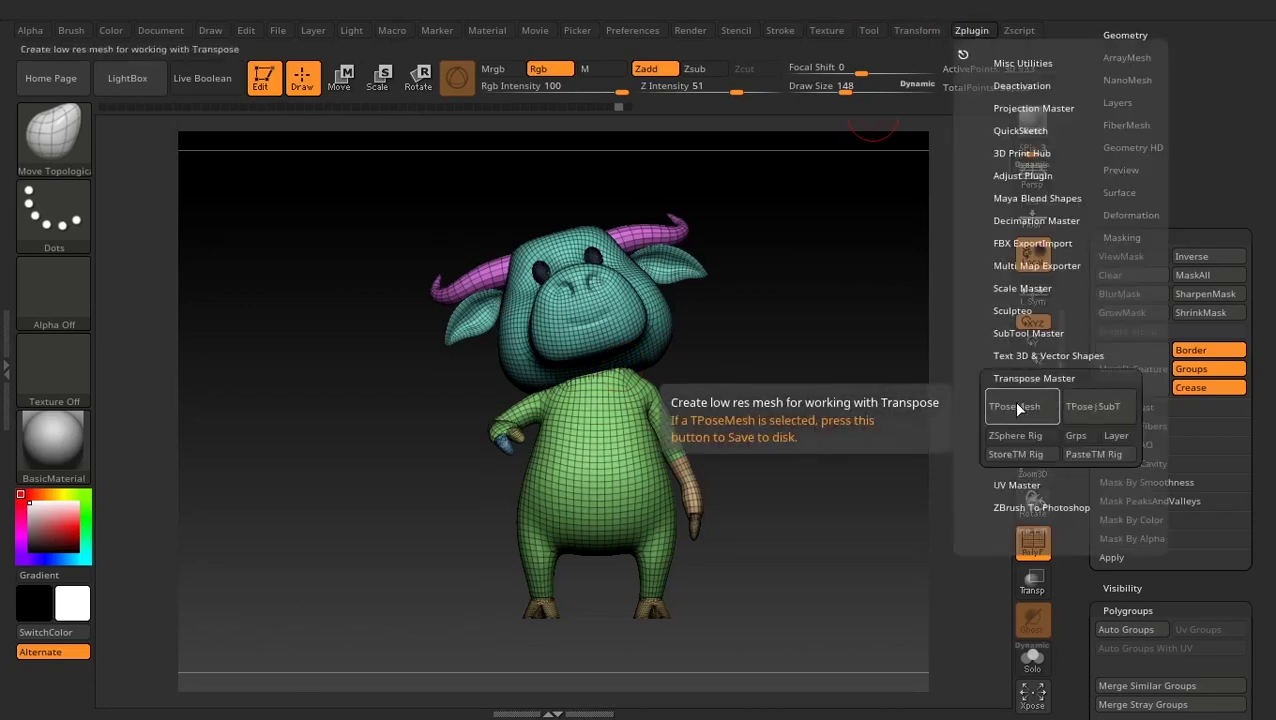
left_click(1116, 417)
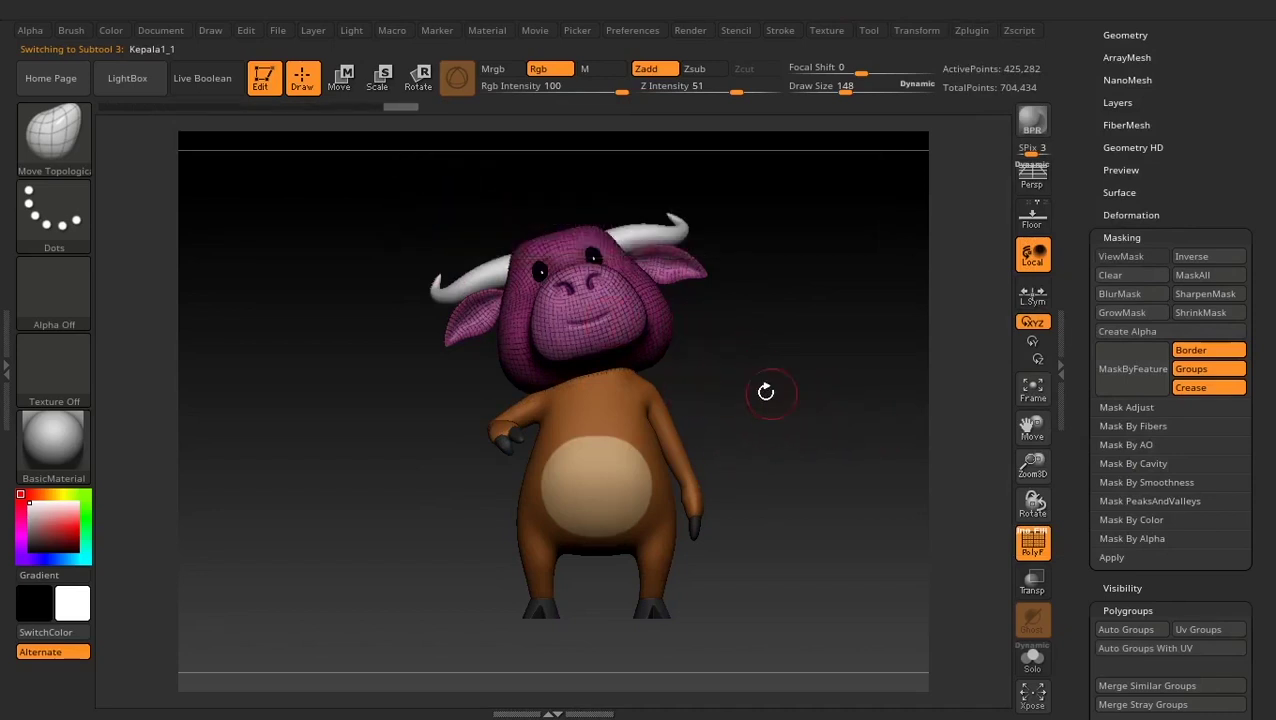
left_click_drag(1078, 179, 1099, 607)
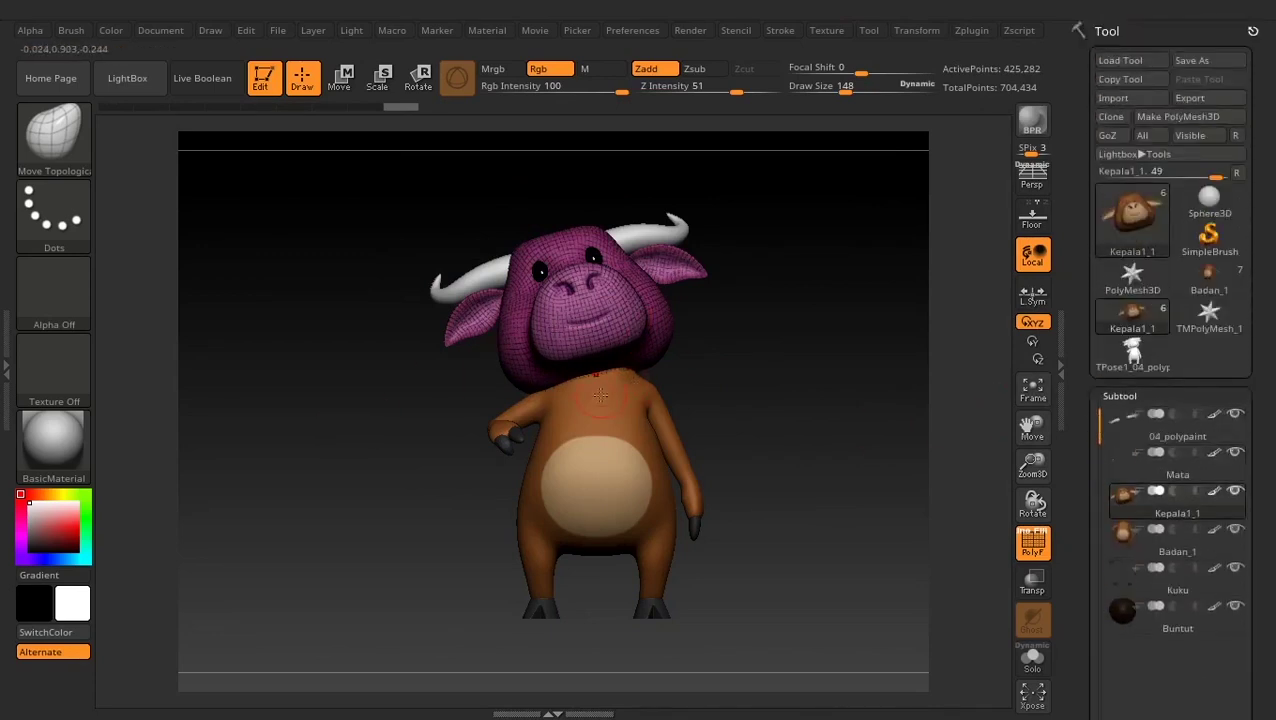
- Turn off PolyF, rebuild the TPoseMesh, and transfer it back to the four painted subtools via TPose|SubT
mouse_move(722, 375)
left_mouse_down()
mouse_move(832, 384)
mouse_move(826, 370)
mouse_move(762, 359)
mouse_move(792, 401)
mouse_move(786, 304)
mouse_move(878, 433)
mouse_move(856, 444)
mouse_move(743, 398)
left_mouse_up()
left_click(1033, 545)
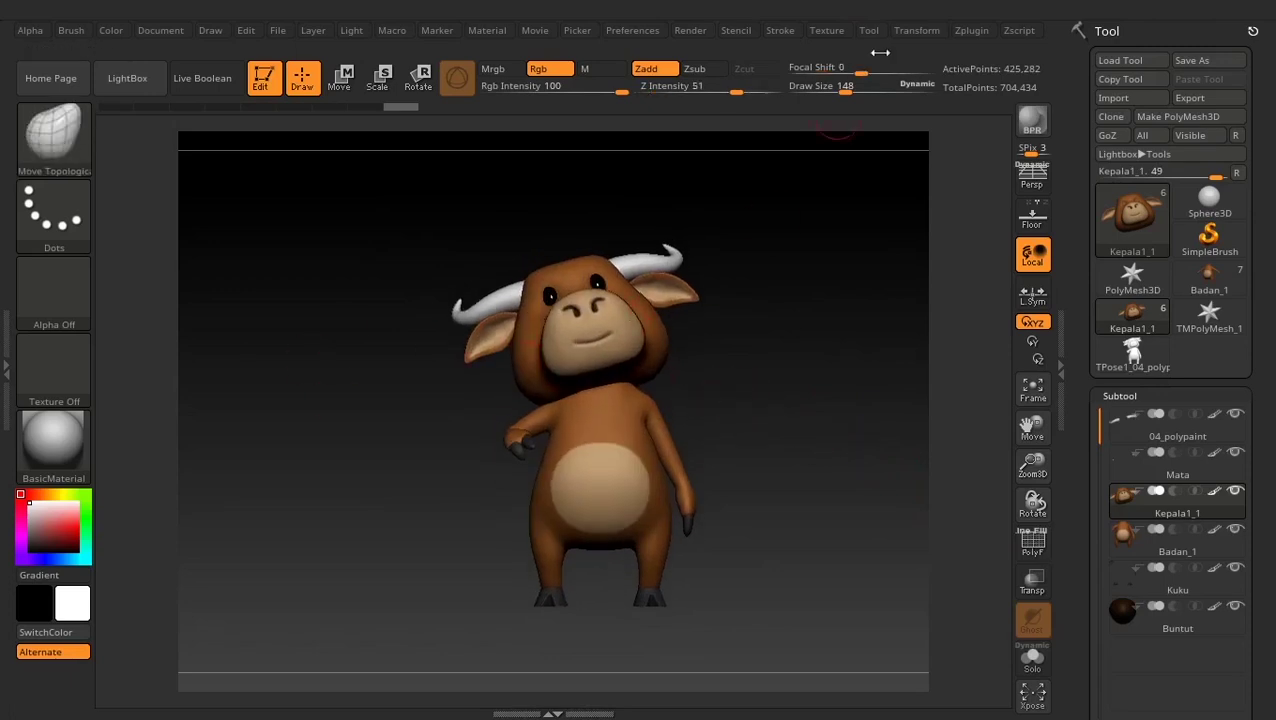
left_click(972, 33)
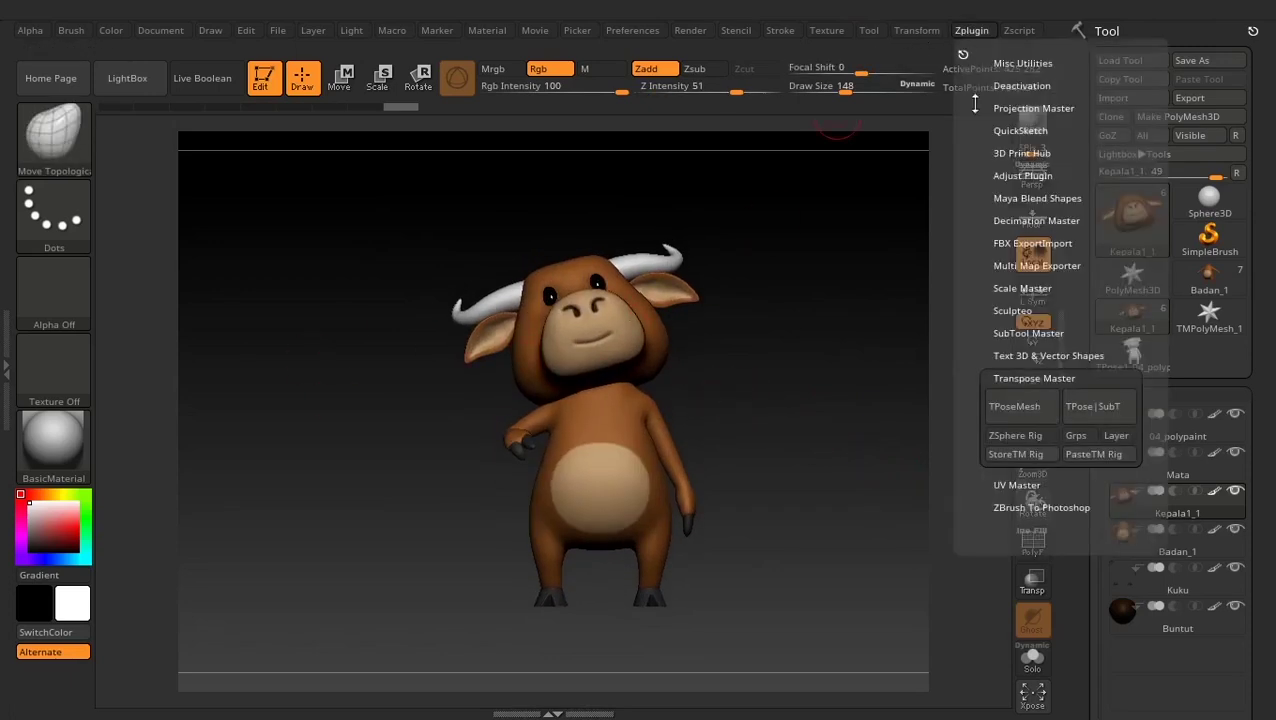
left_click(1012, 412)
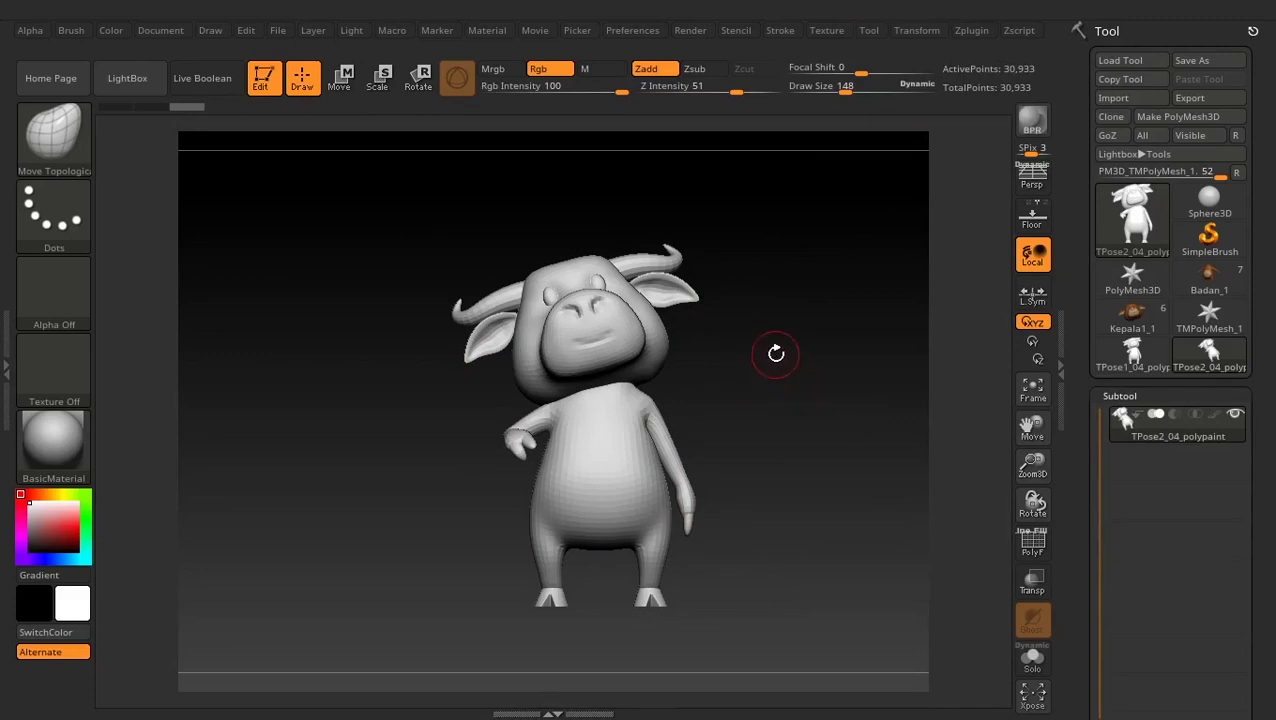
left_click(966, 32)
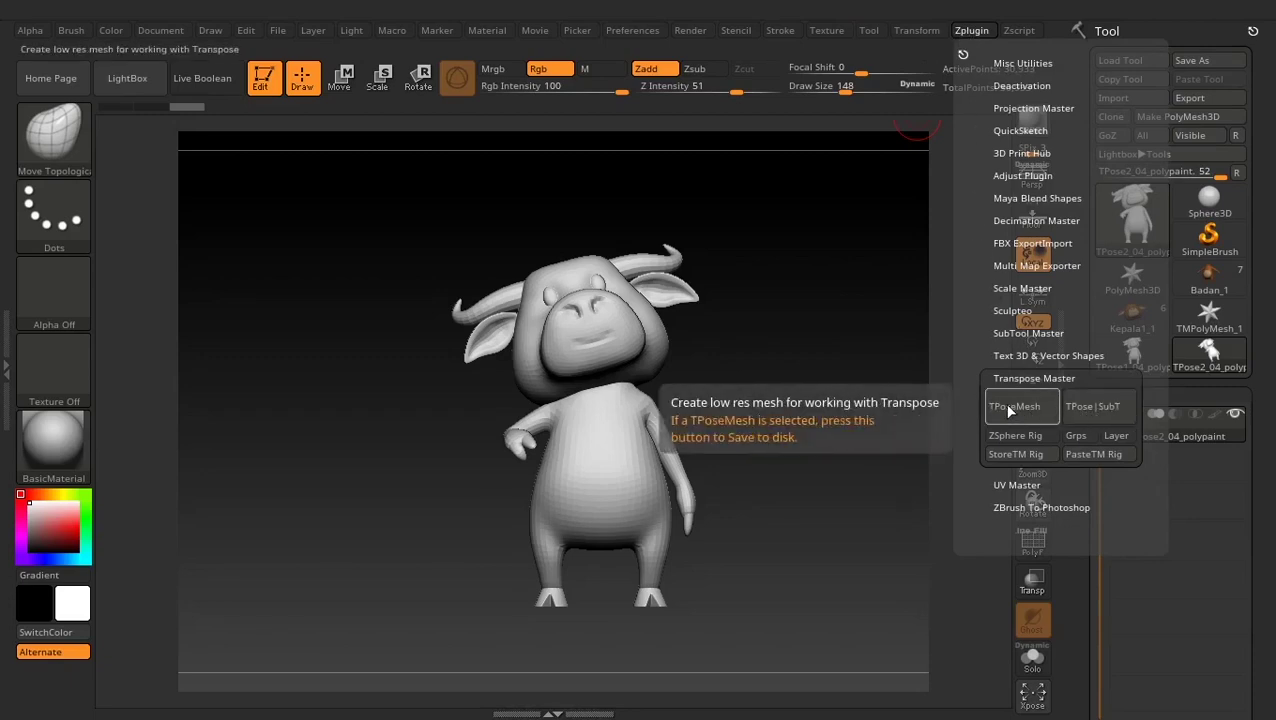
left_click(1109, 408)
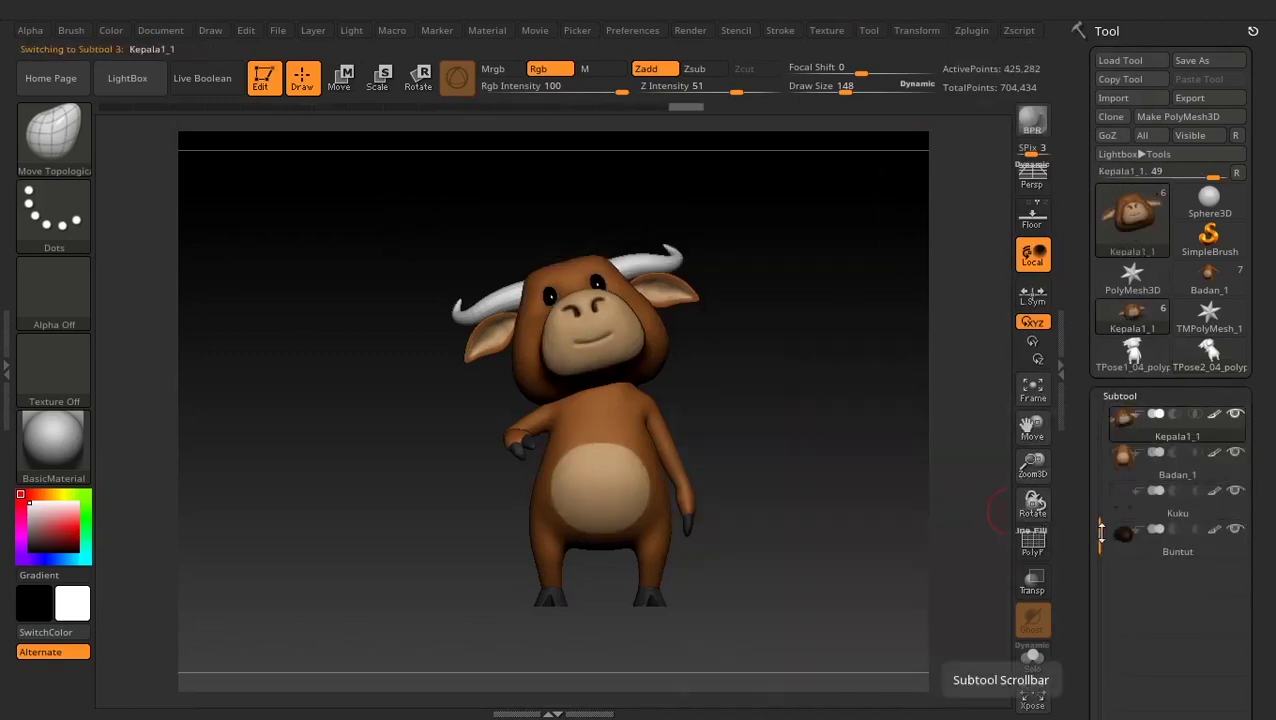
- Zoom in on the torso and make the Kuku hoof subtool active
left_click_drag(1101, 532, 1101, 430)
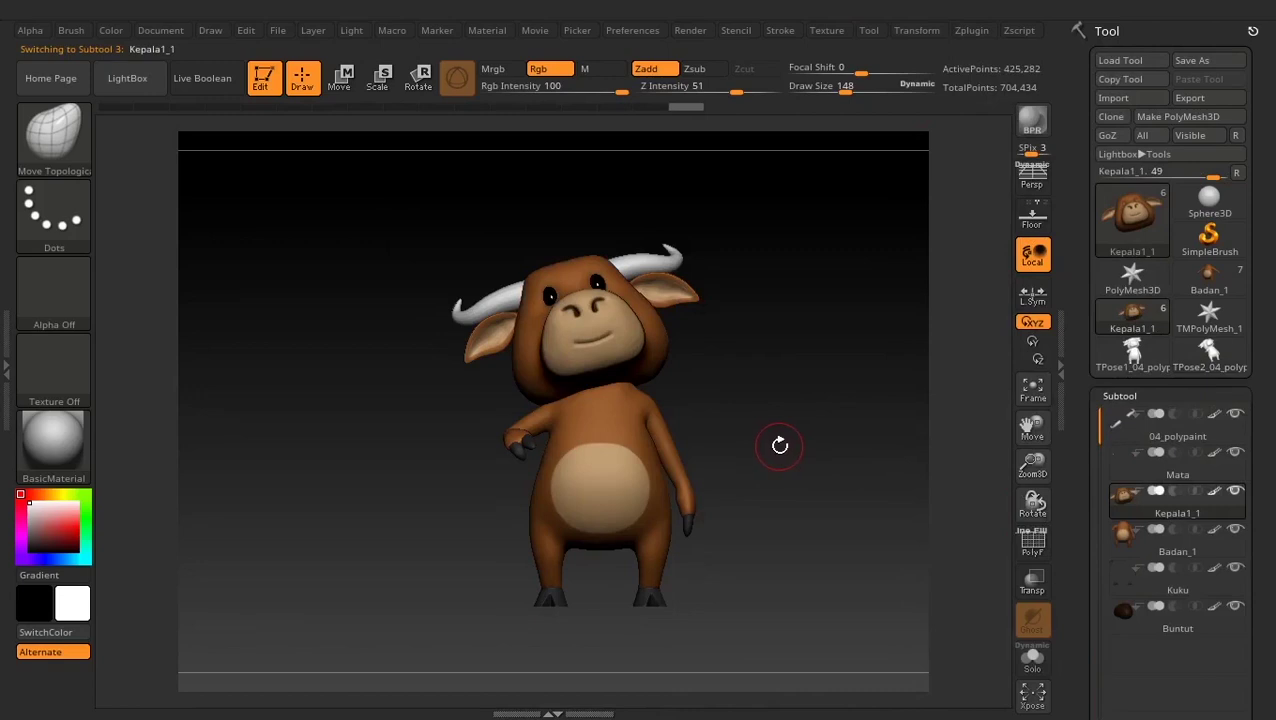
mouse_move(740, 372)
right_mouse_down("ctrl")
mouse_move(832, 315)
mouse_move(897, 322)
mouse_move(635, 432)
mouse_move(726, 504)
mouse_move(664, 544)
mouse_move(764, 486)
mouse_move(817, 399)
mouse_move(940, 327)
mouse_move(712, 378)
right_mouse_up("ctrl")
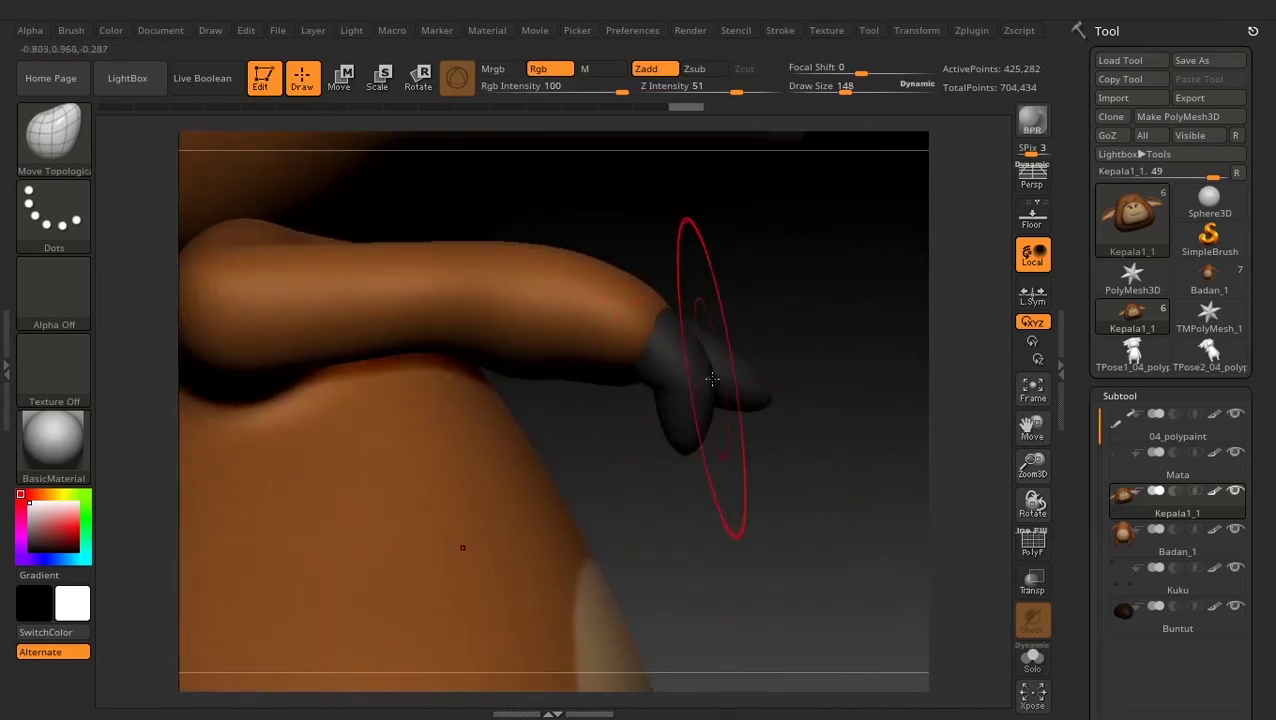
left_click(712, 378, "alt")
- Set Draw Size to 84, turn off Rgb, and reframe the whole bull facing front
right_click(710, 376)
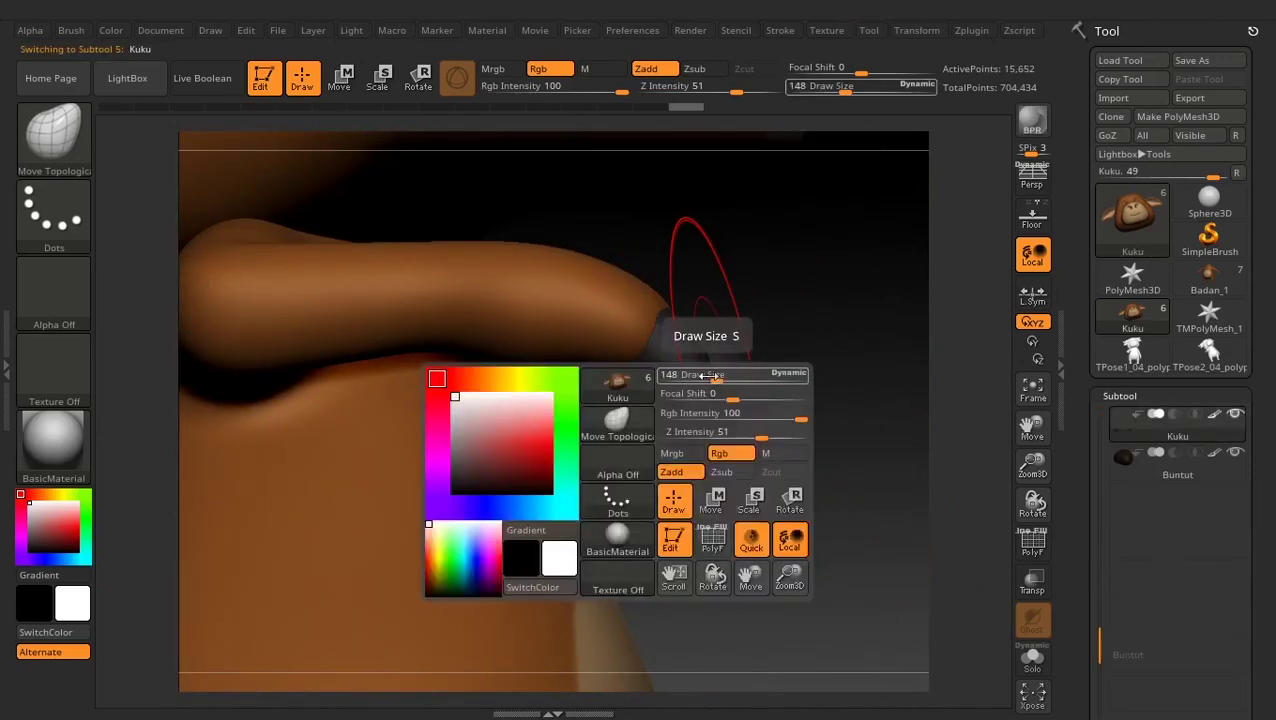
left_click_drag(710, 376, 703, 378)
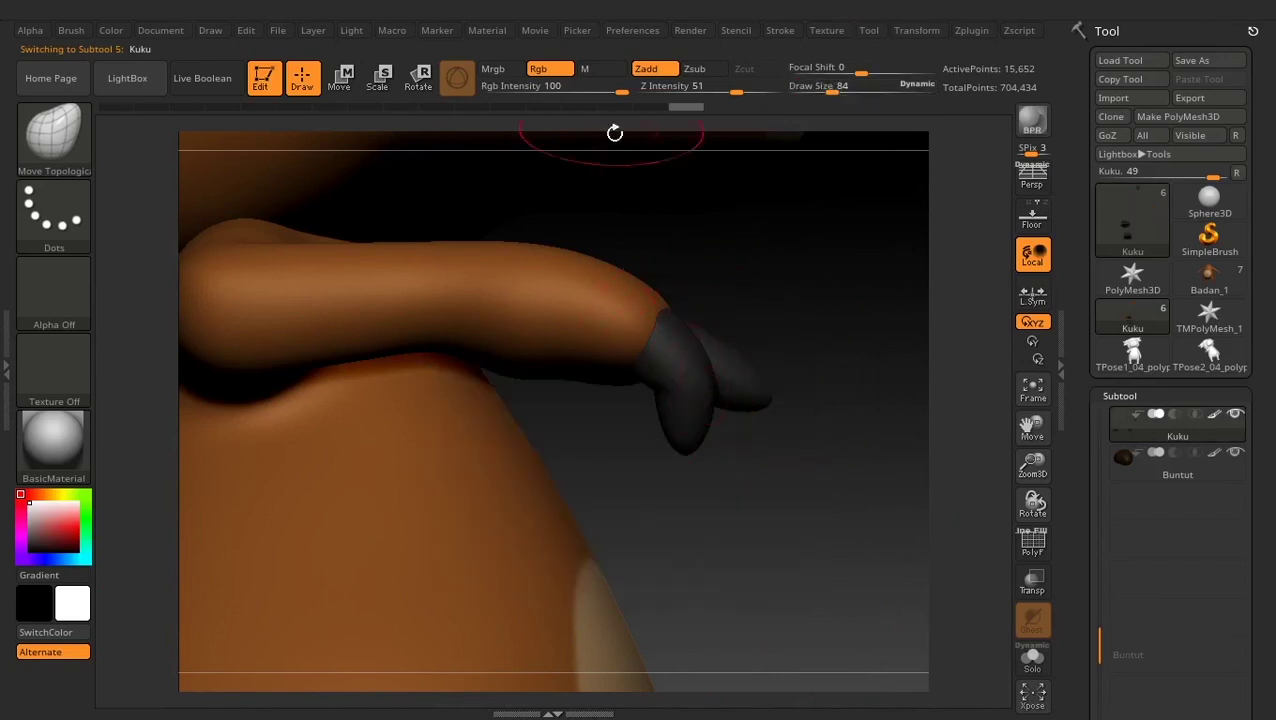
left_click(538, 68)
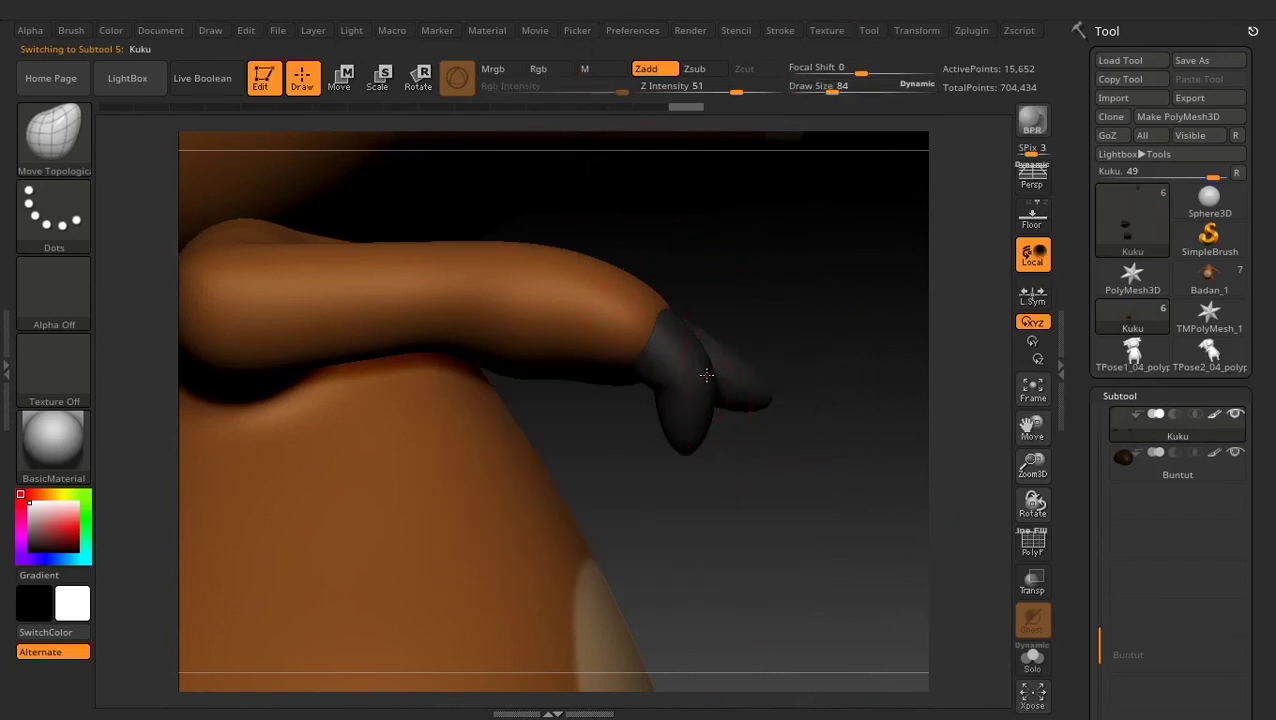
key("shift")
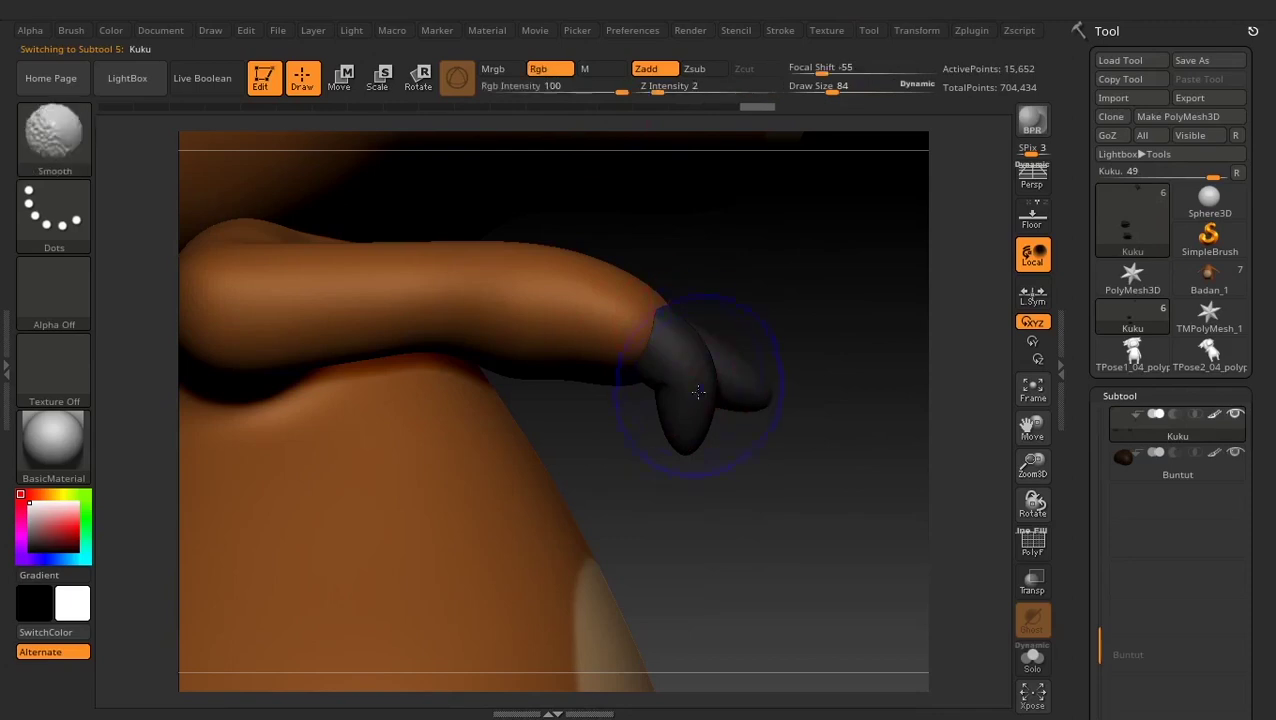
mouse_move(697, 374)
right_mouse_down()
mouse_move(365, 190)
mouse_move(478, 393)
right_mouse_up()
mouse_move(493, 441)
right_mouse_down("alt")
mouse_move(342, 521)
mouse_move(695, 300)
right_mouse_up("alt")
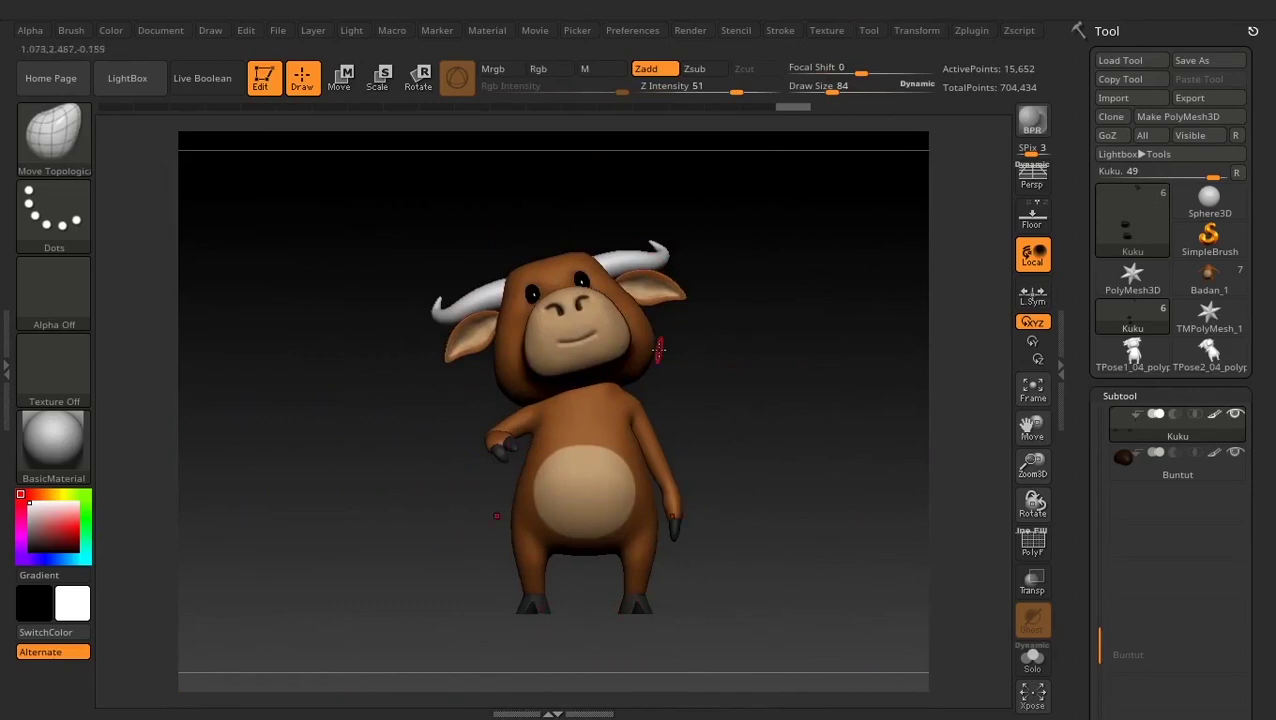